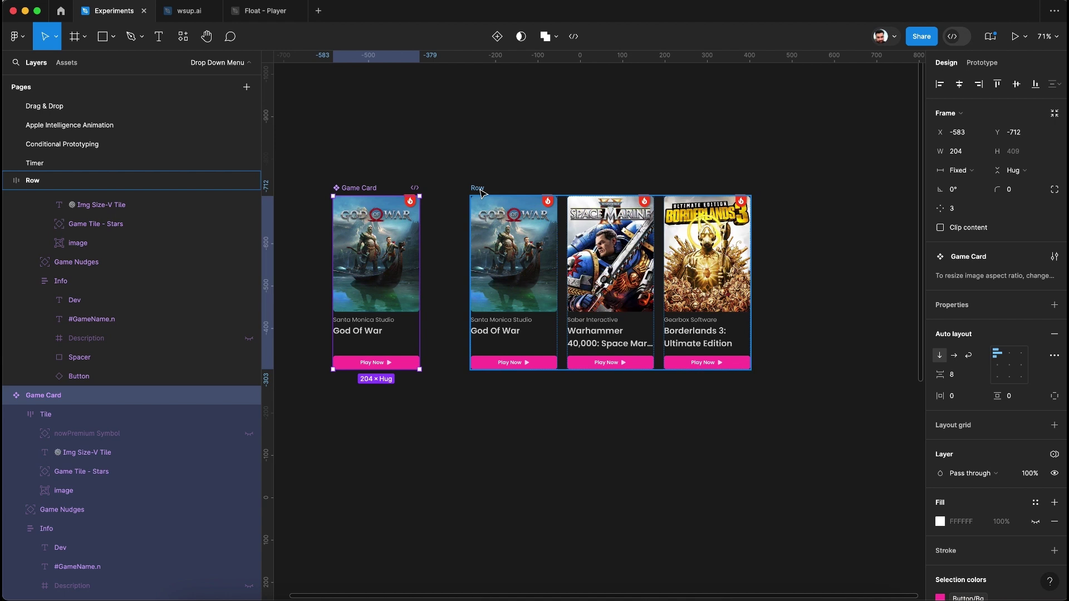
- Widen the Row frame of game cards to 781 px by extending its outer edge
click(481, 189)
key(Return)
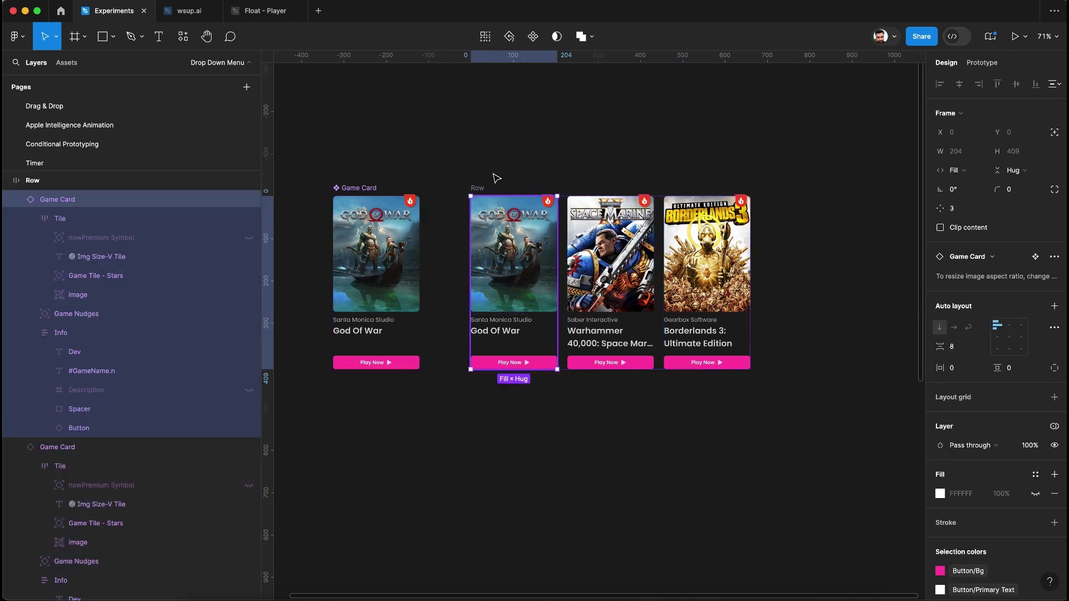
key(shift+Return)
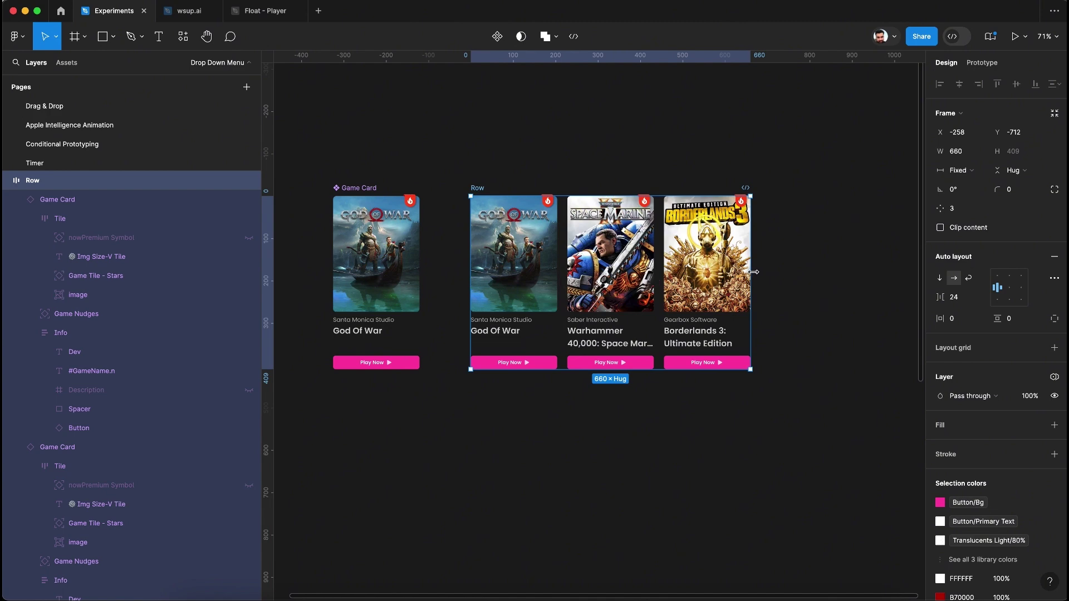
drag(753, 271, 802, 281)
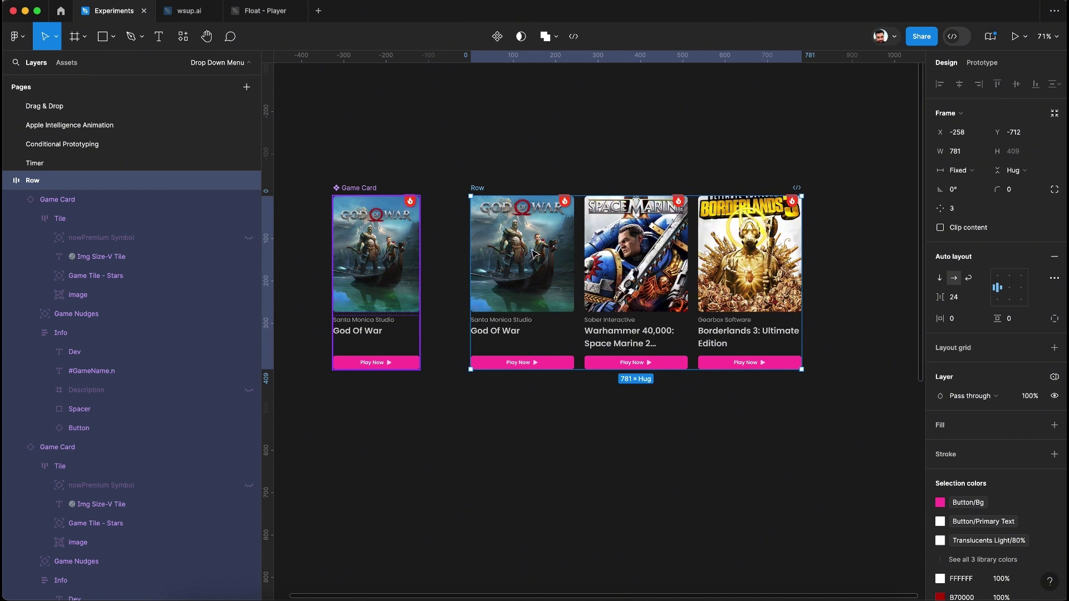
mouse_move(581, 277)
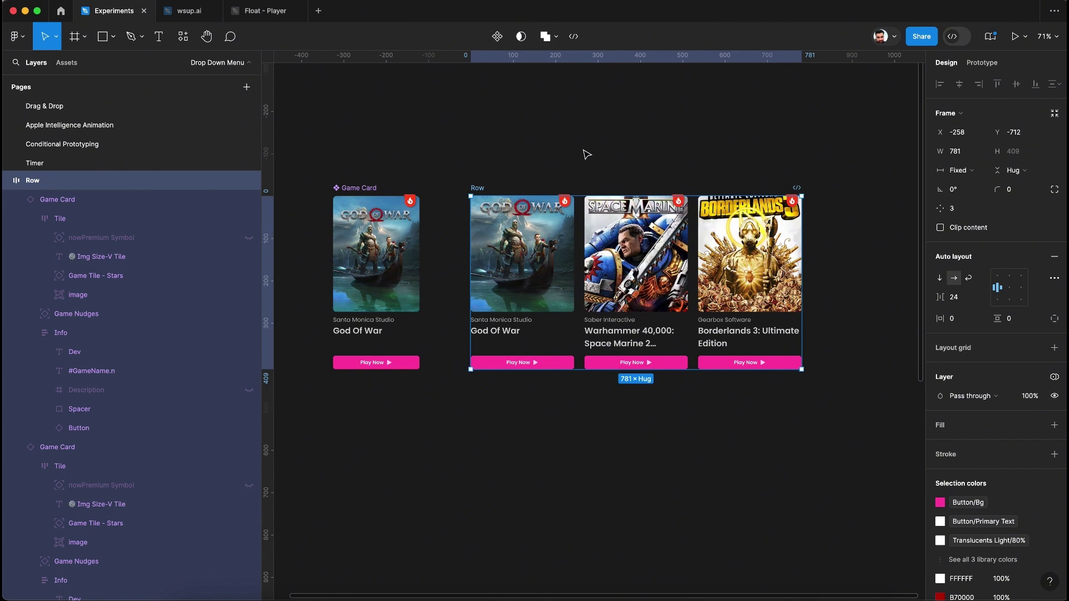
- Set the font size of the Img Size-V Tile text in all three game cards of the row to 244
super+click(526, 255)
shift+super+click(638, 254)
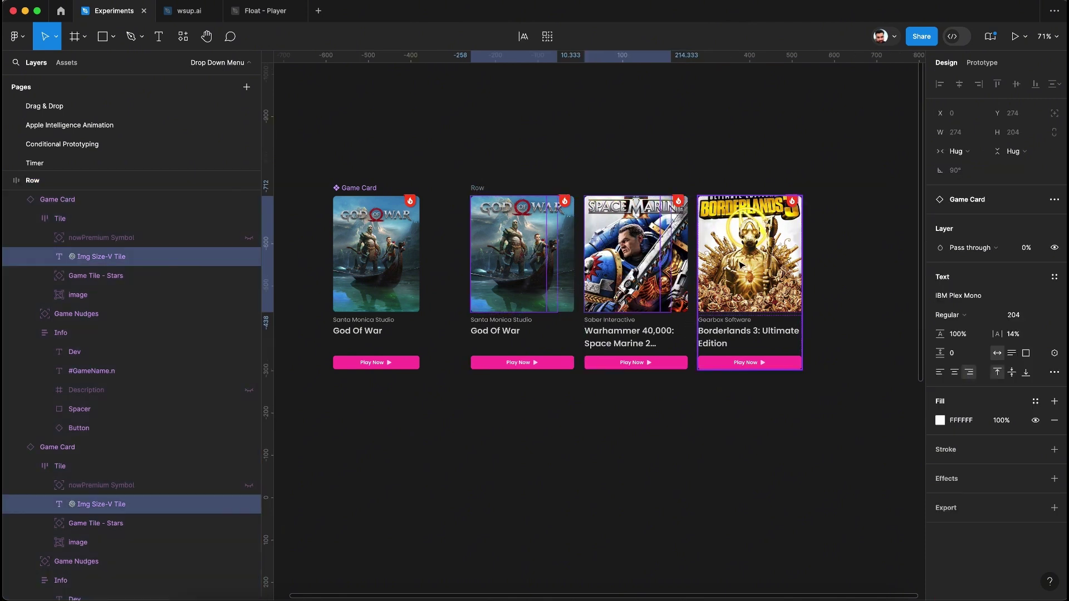
click(704, 348)
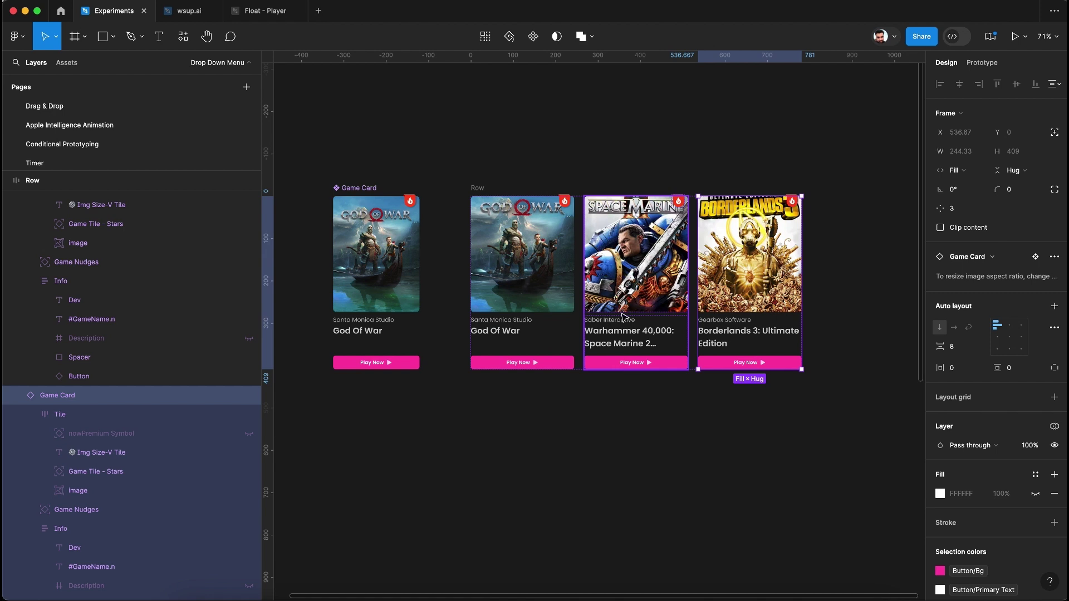
click(515, 305)
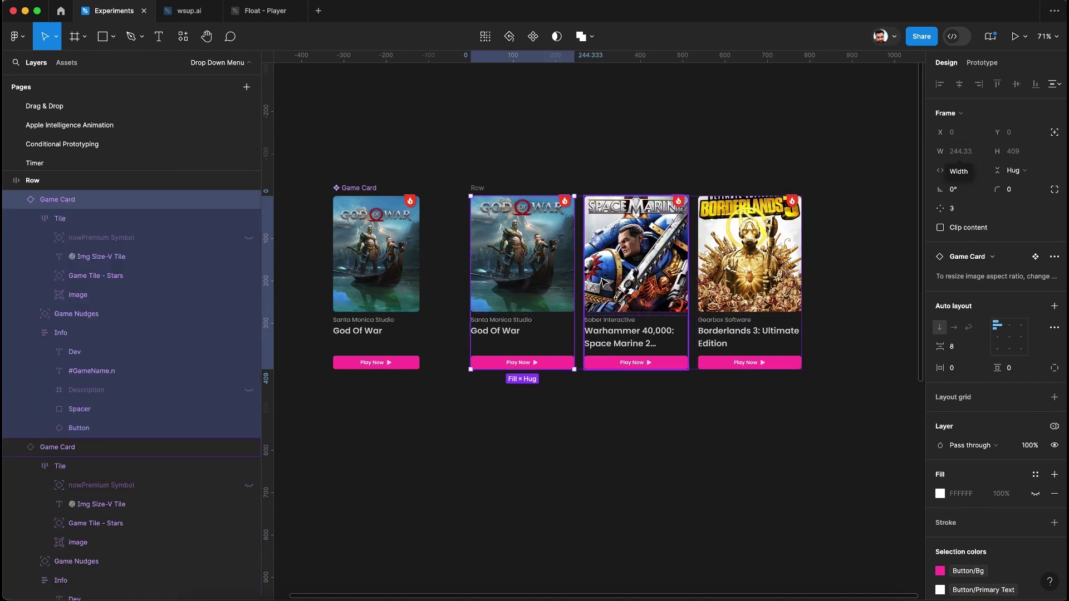
click(543, 268)
shift+click(660, 248)
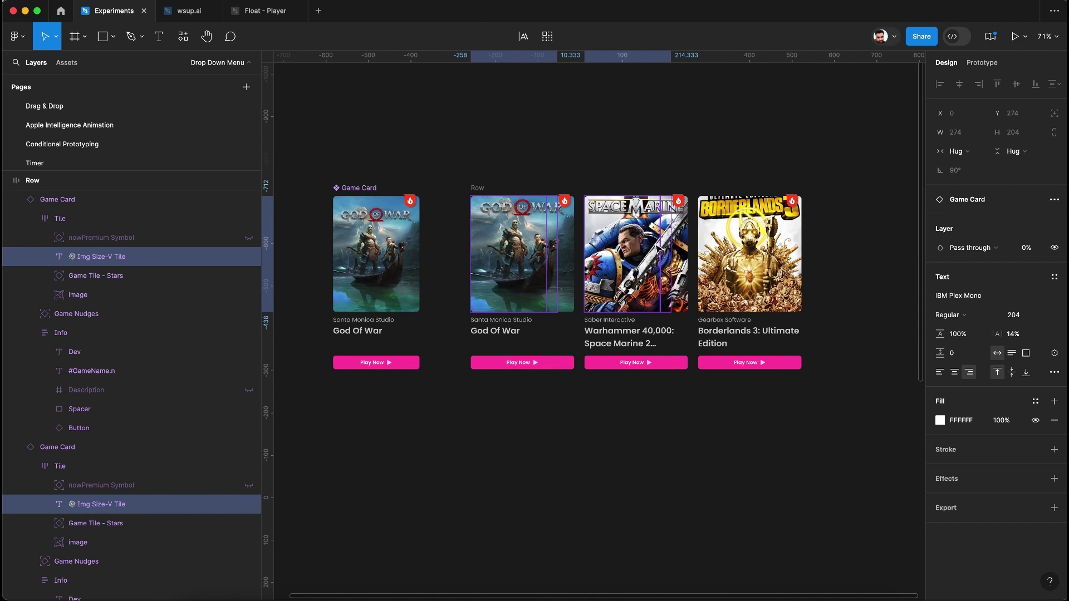
shift+click(757, 259)
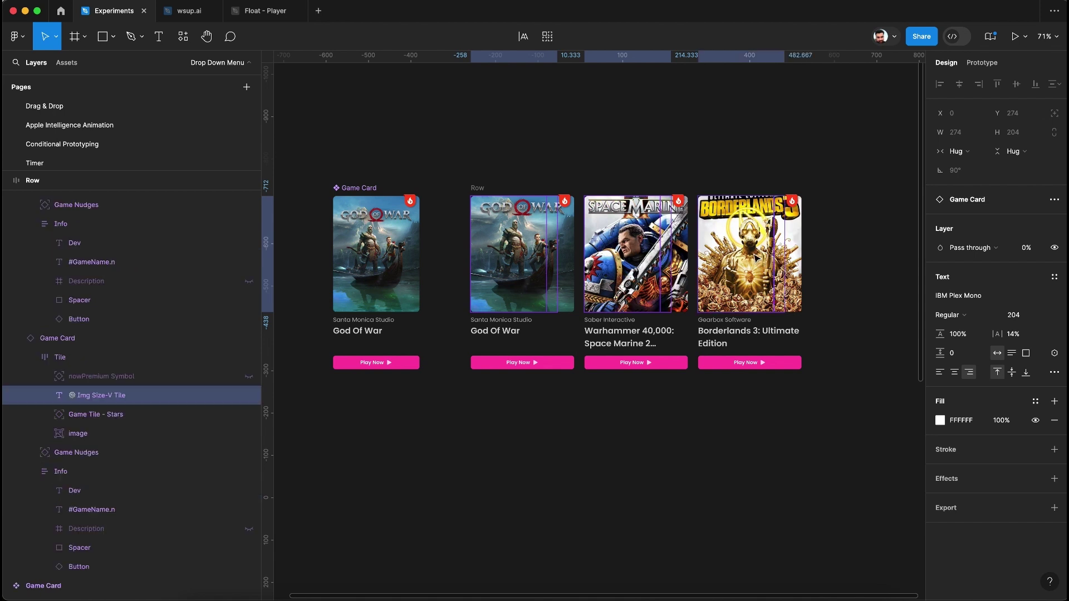
click(1020, 316)
text(244)
key(Return)
click(875, 349)
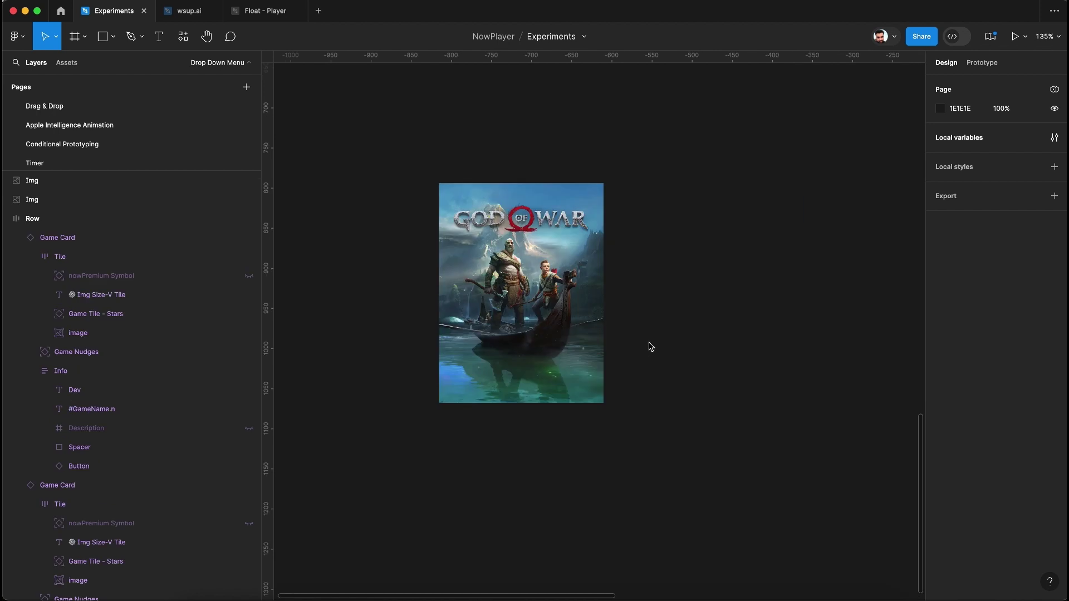
- Wrap the standalone God of War image in a new frame of the same size
scroll(651, 346, left, 2)
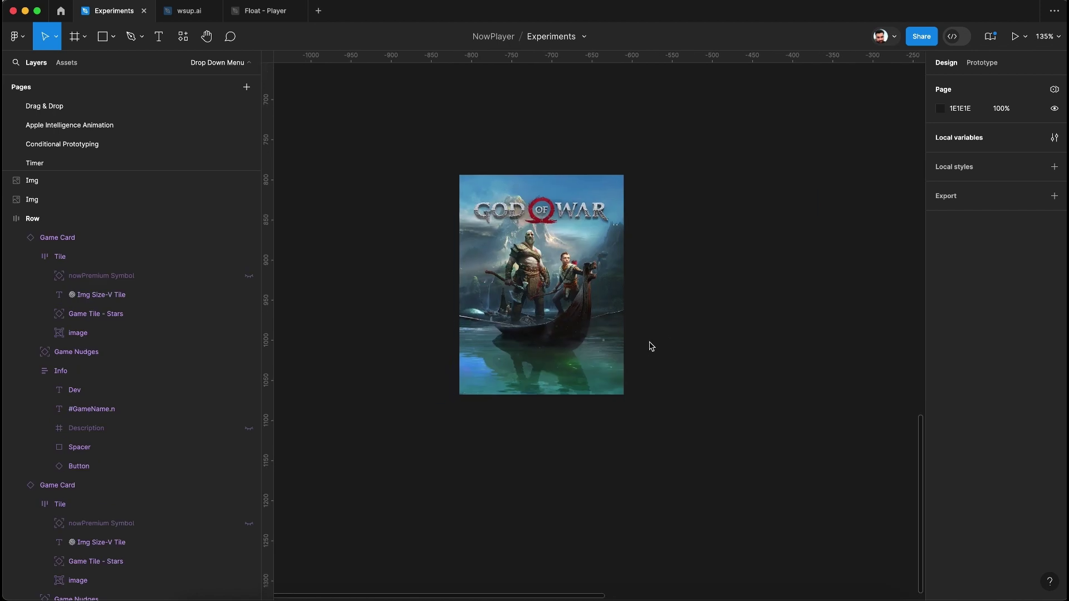
scroll(651, 346, left, 1)
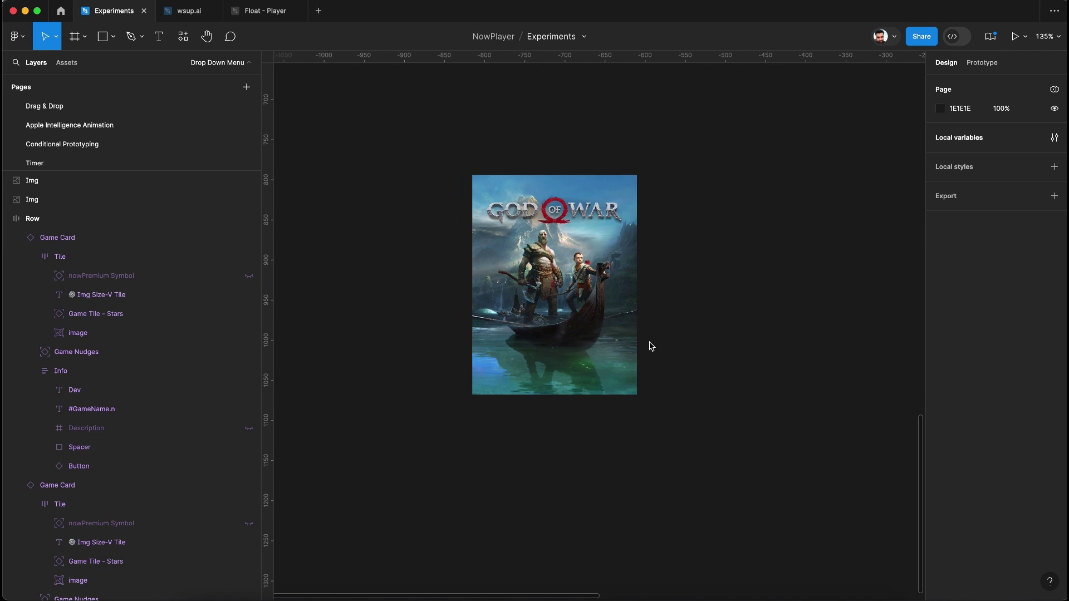
scroll(652, 346, up, 3)
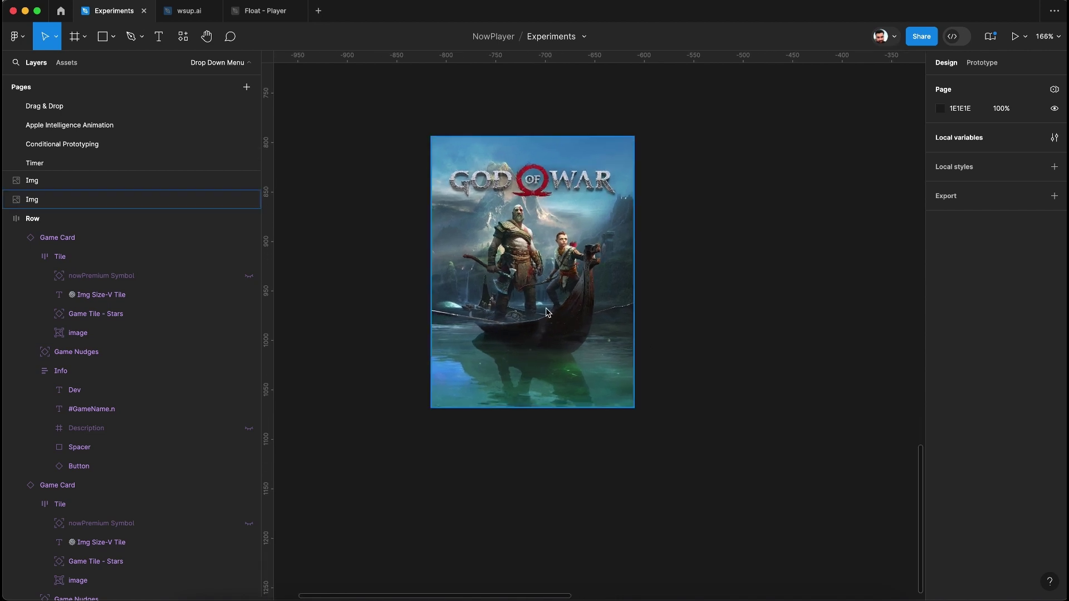
scroll(548, 337, up, 2)
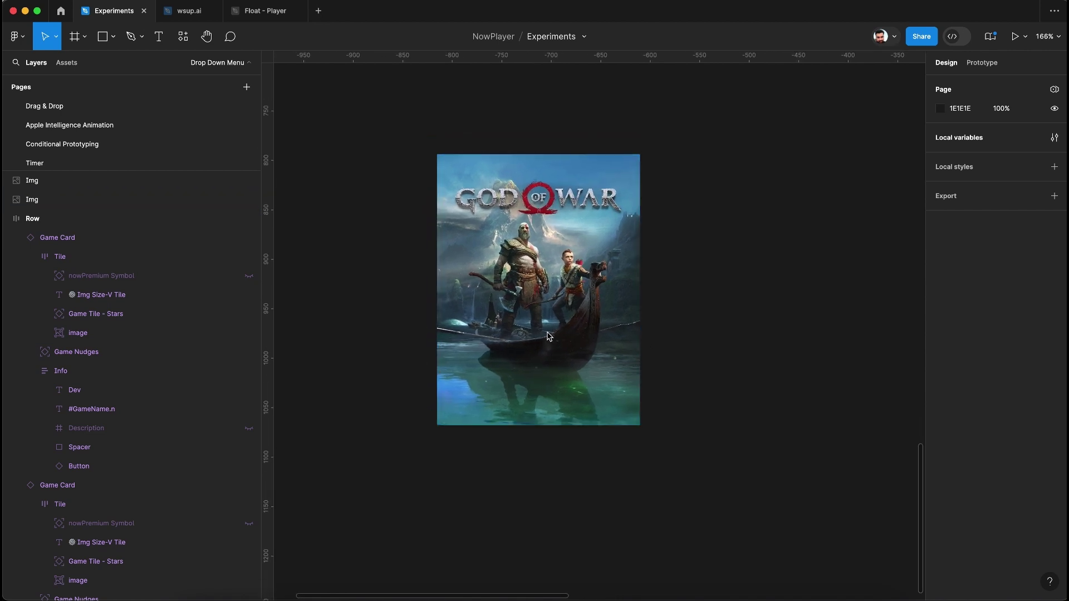
click(524, 309)
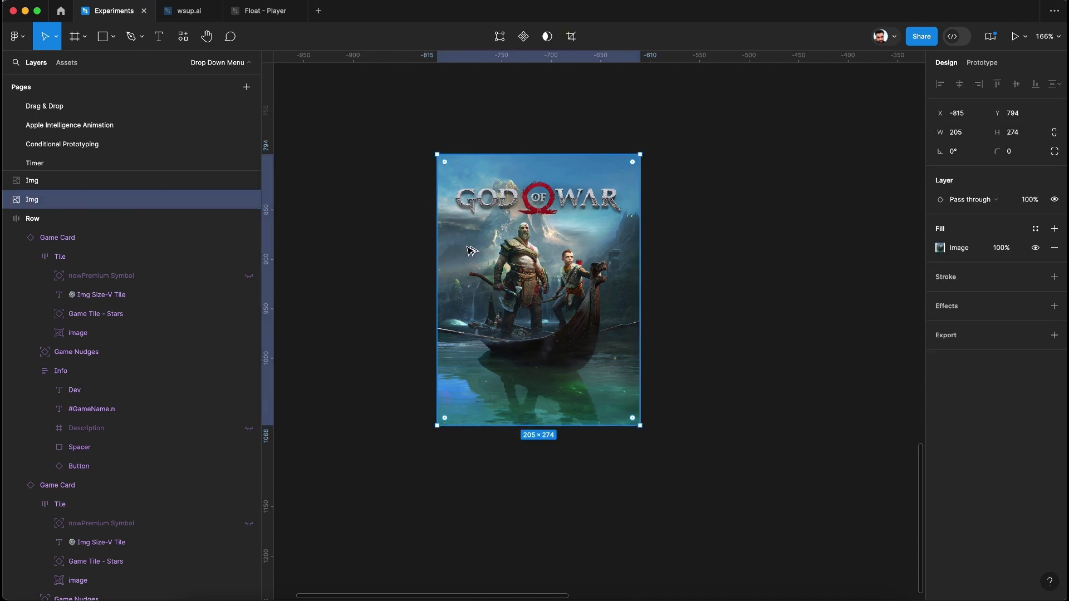
key(super+alt+g)
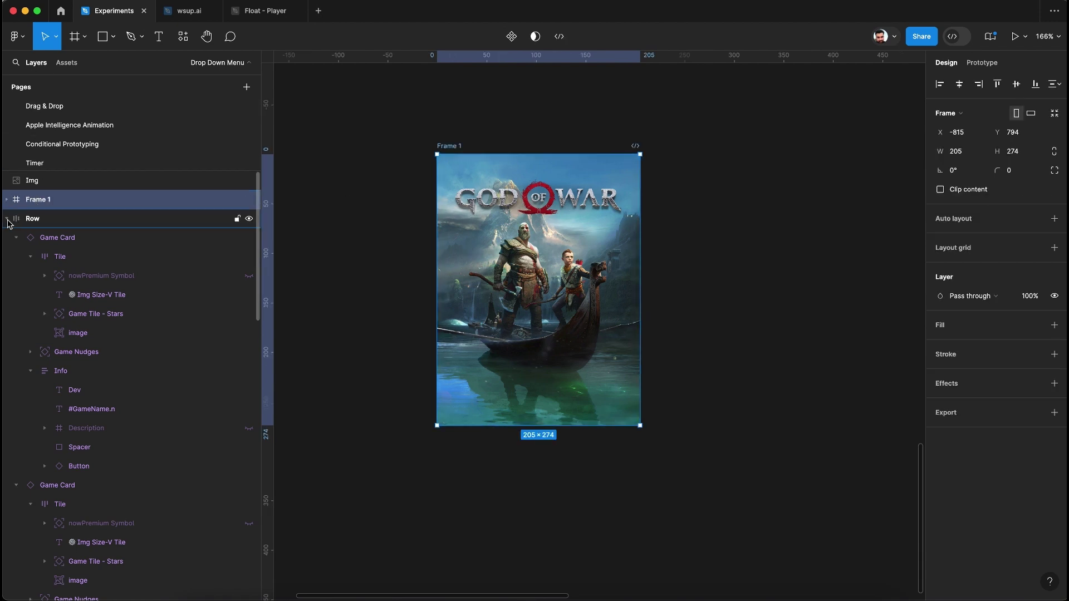
- Rename the new frame around the God of War image as Image Container
double_click(43, 206)
text(Ima)
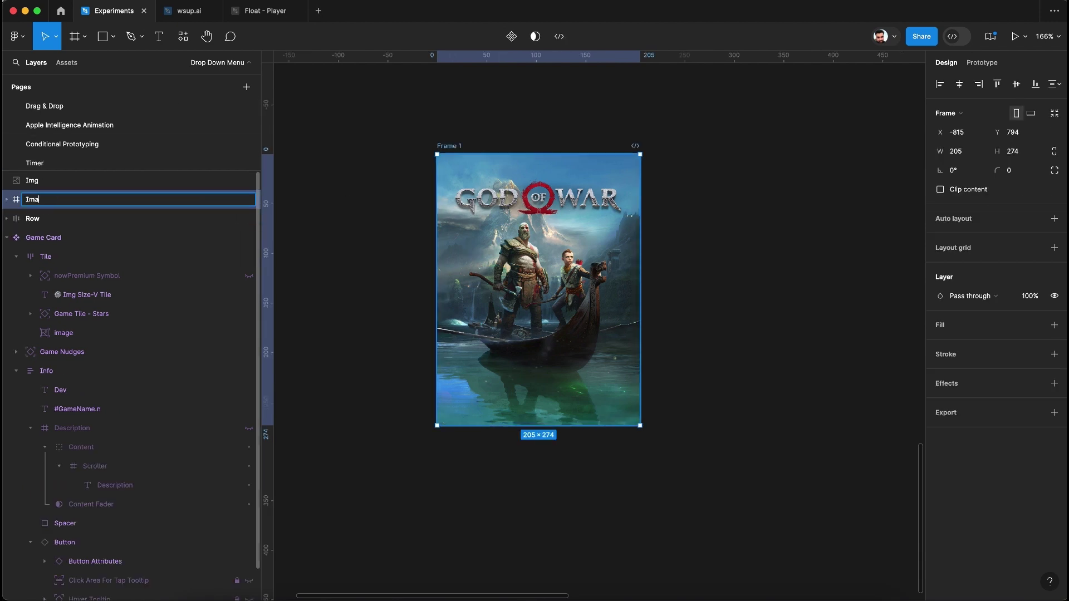
text(ge Container)
key(Return)
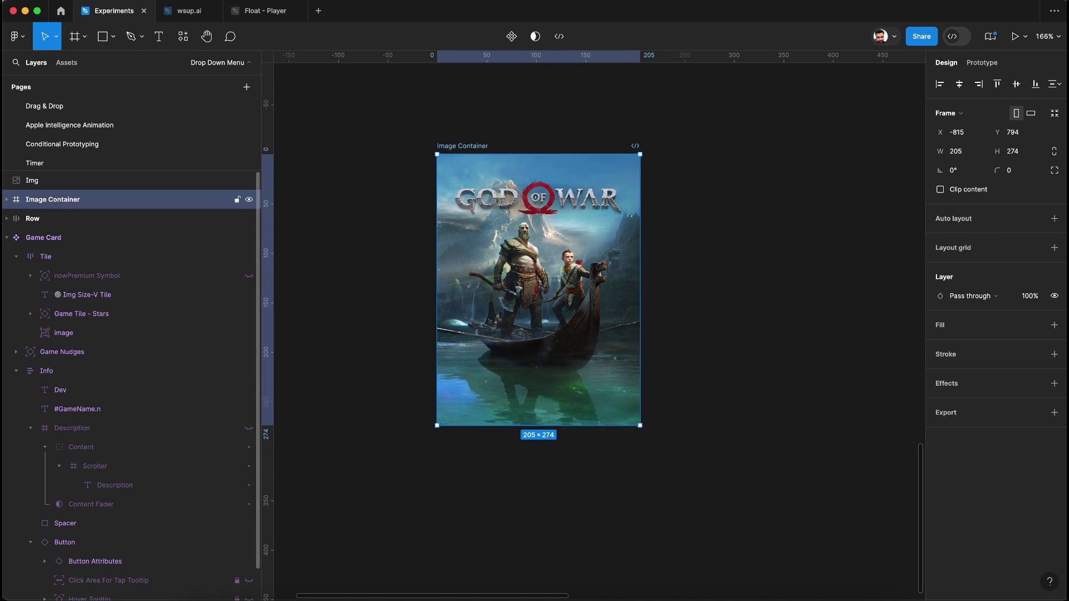
key(Return)
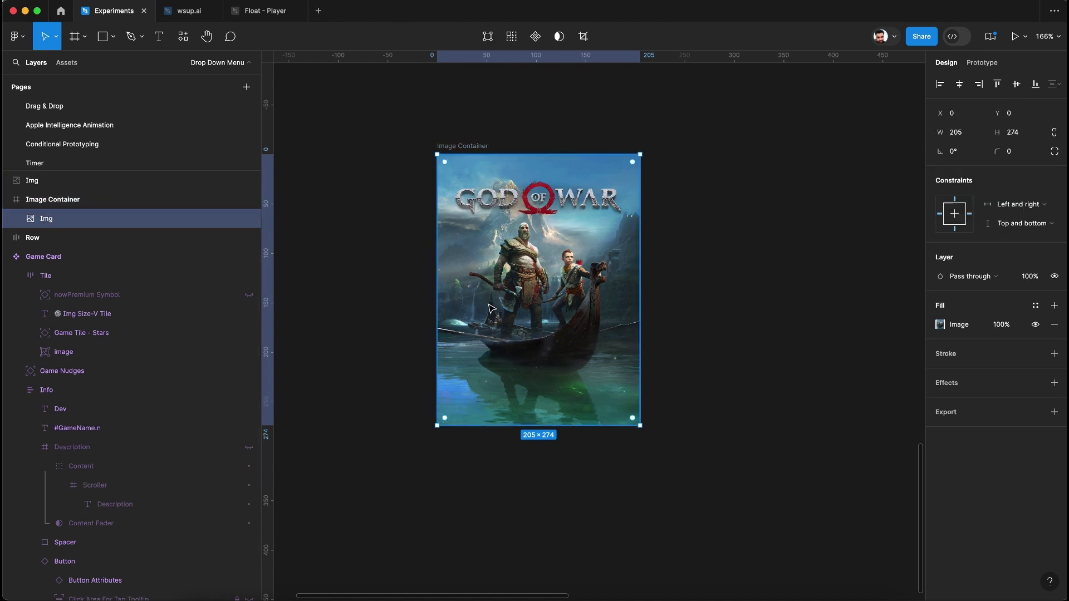
key(super+r)
key(Return)
key(Escape)
- Add a text layer reading "xx" inside the Image Container frame, over the image
click(161, 43)
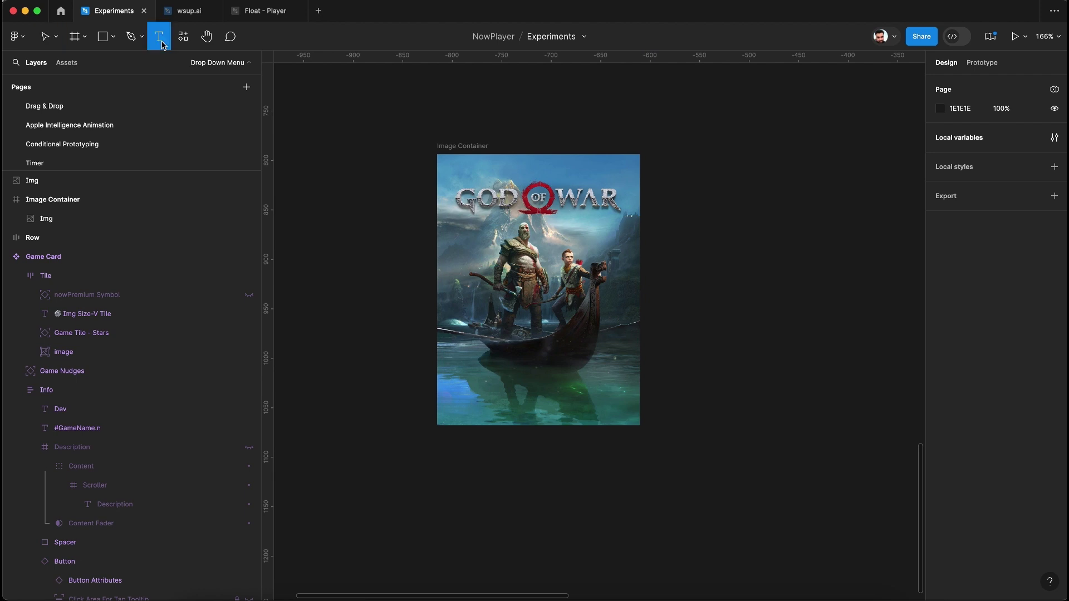
click(541, 291)
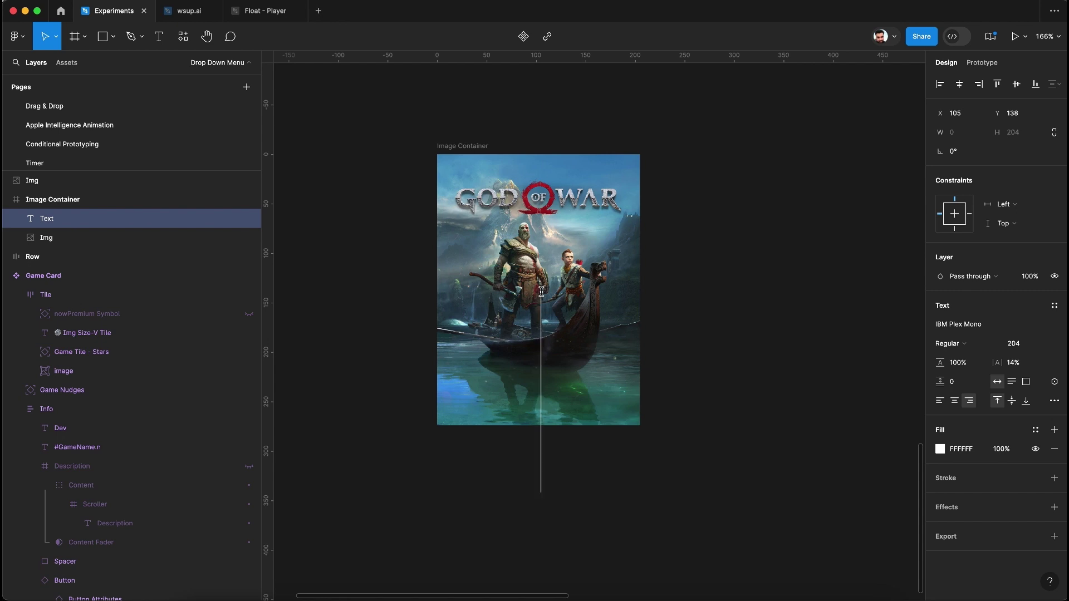
text(xx)
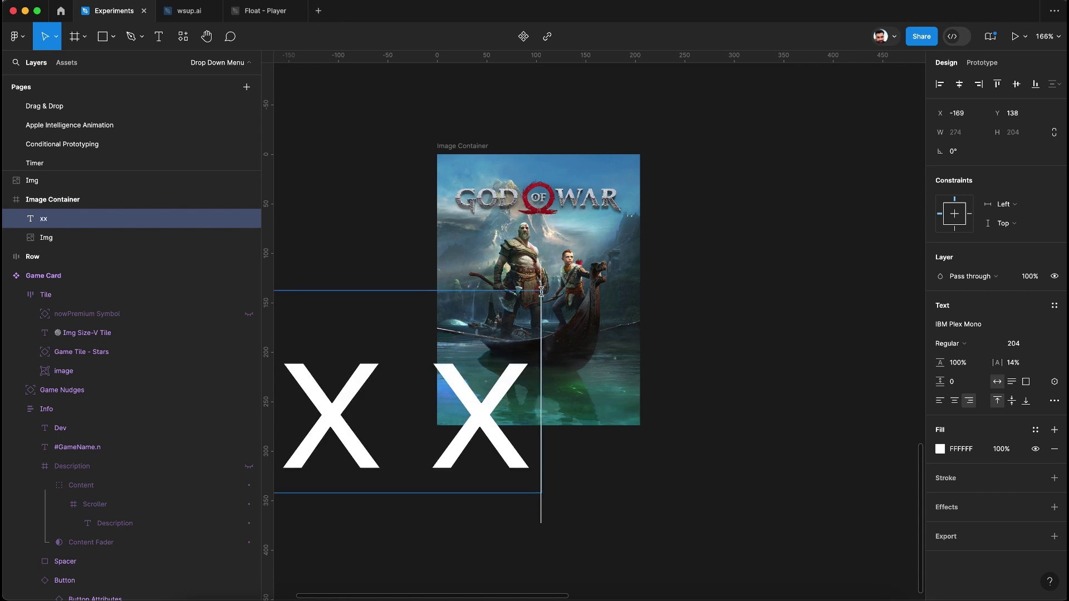
key(Escape)
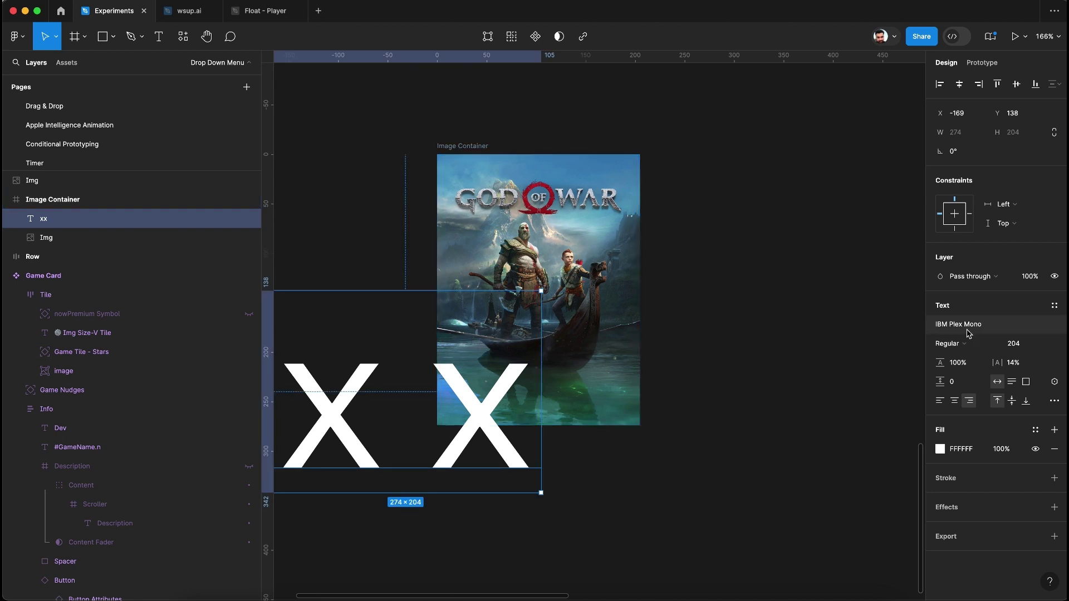
- Try "ab" as the content of the text layer and change it back to "xx"
double_click(490, 426)
text(ab)
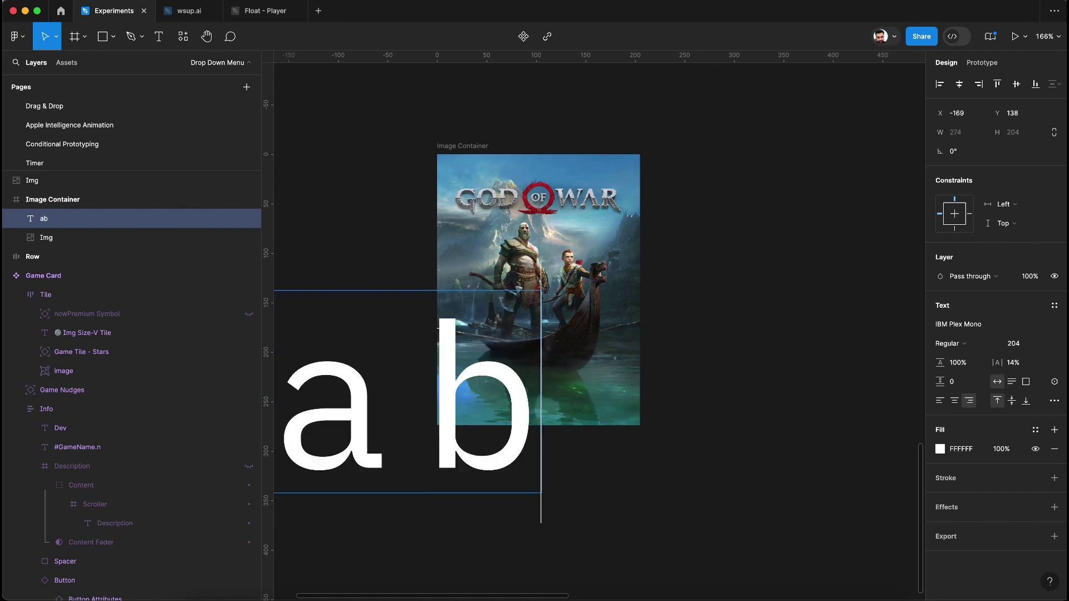
key(Escape)
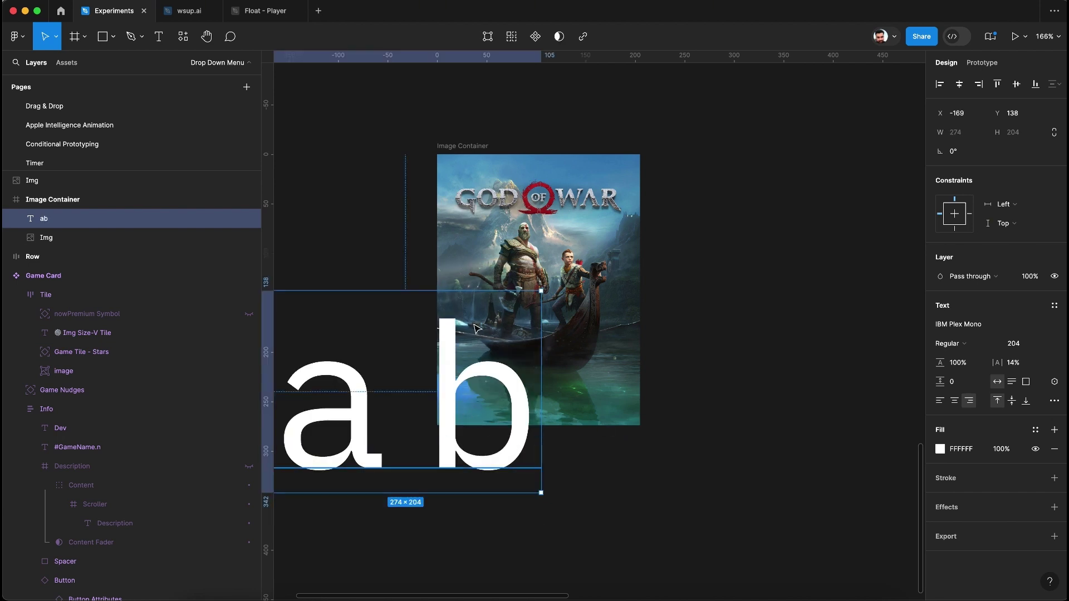
double_click(426, 400)
text(xx)
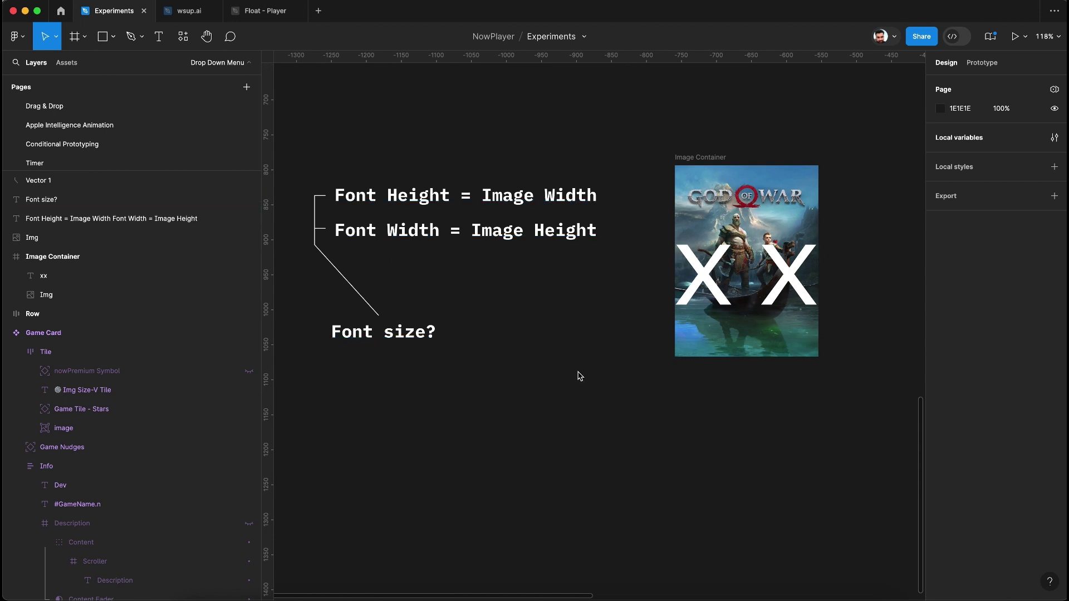
- Set the line height of the "xx" text in the Image Container to 100%
click(720, 282)
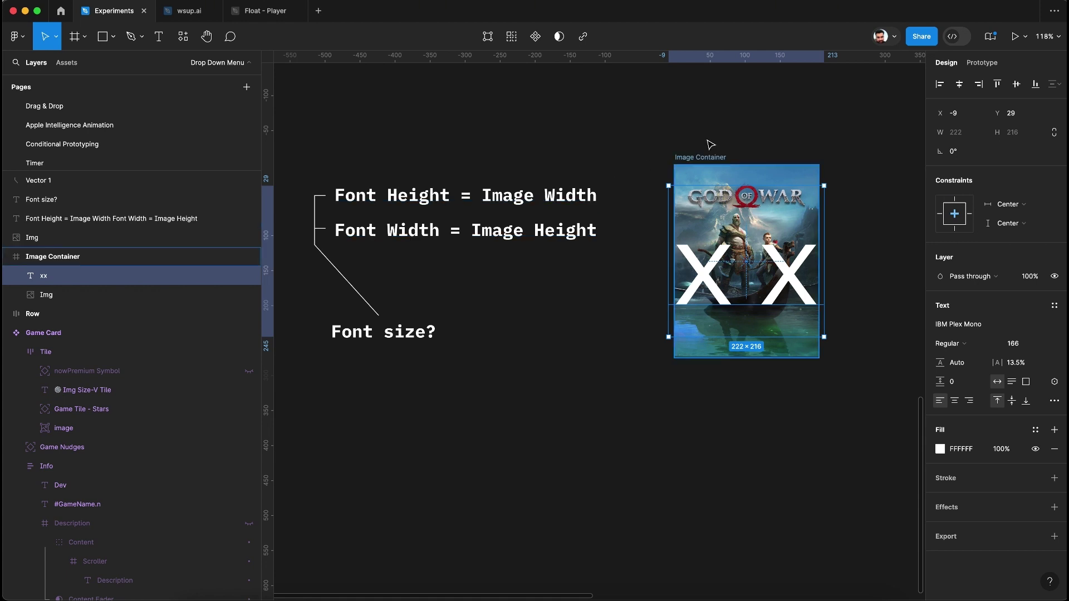
key(Tab)
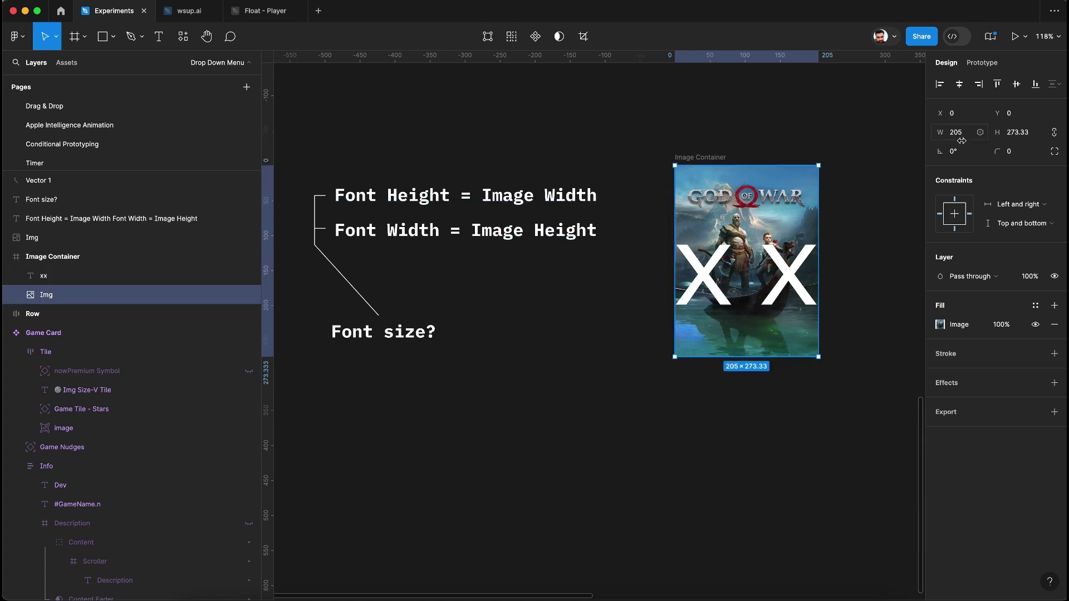
click(815, 148)
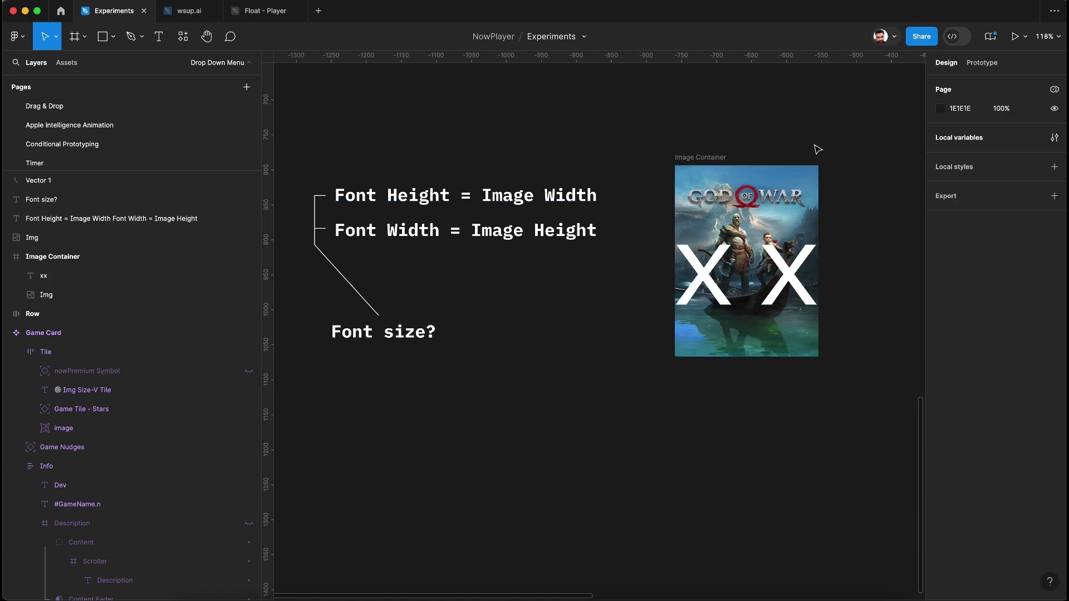
click(748, 286)
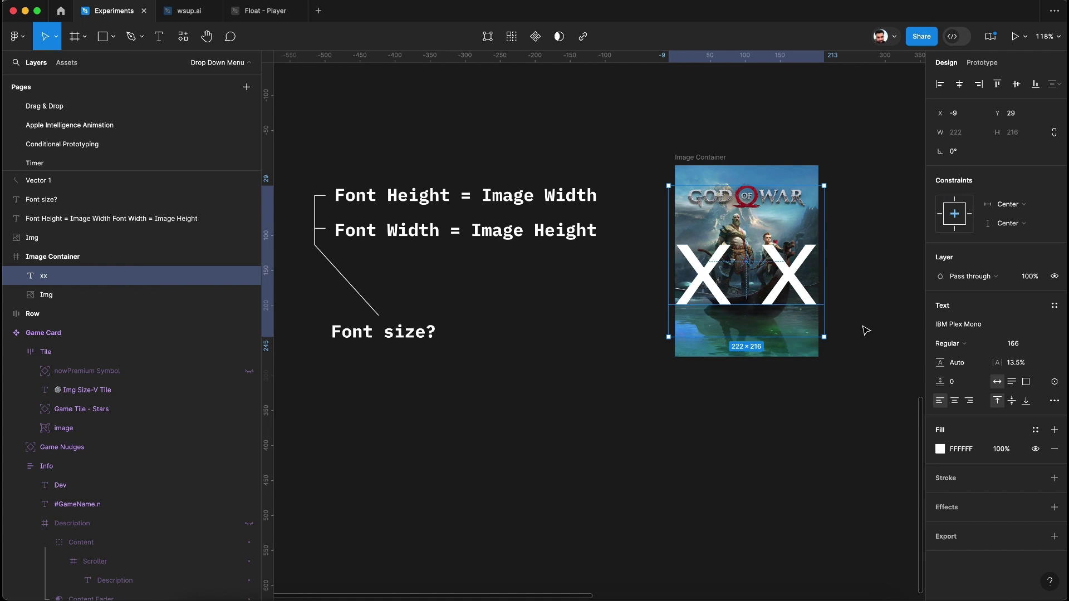
click(965, 367)
text(100%)
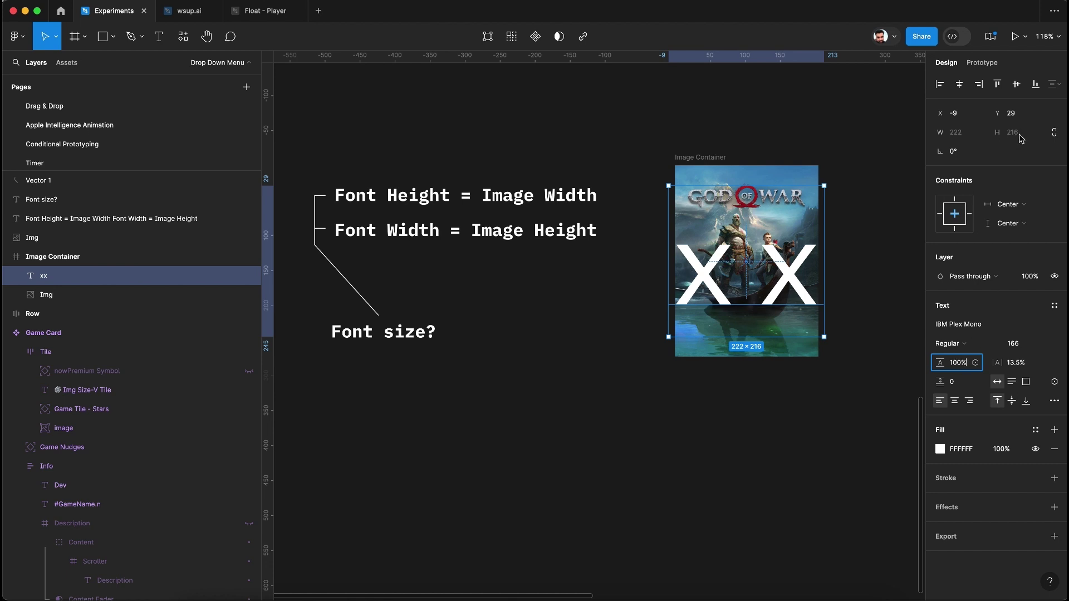
key(Return)
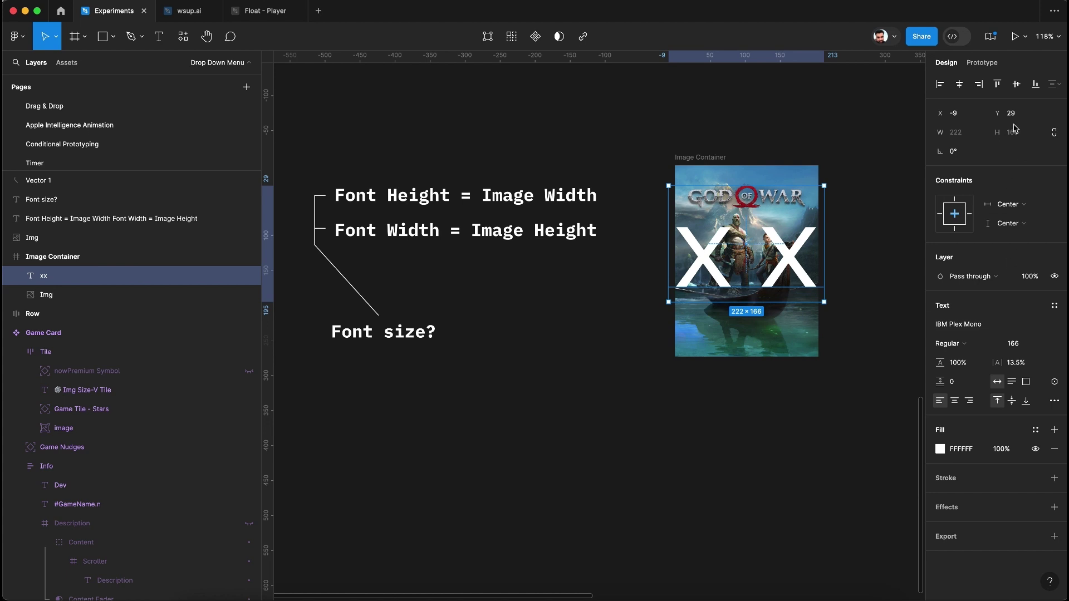
- Set the "xx" text's font size to 205 and compare its dimensions with those of the image
click(1017, 348)
text(205)
key(Return)
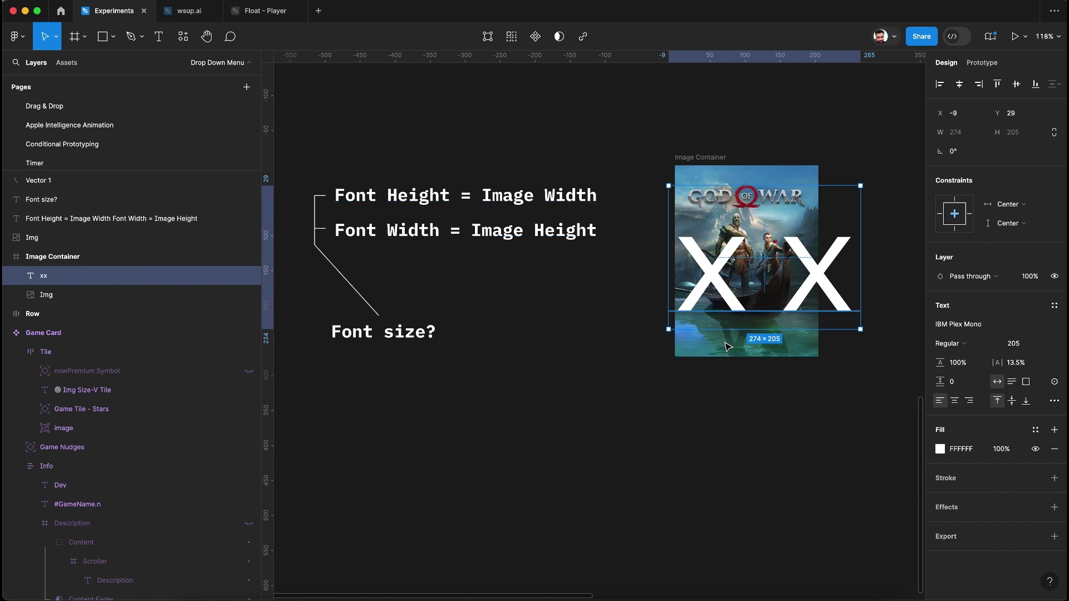
click(705, 181)
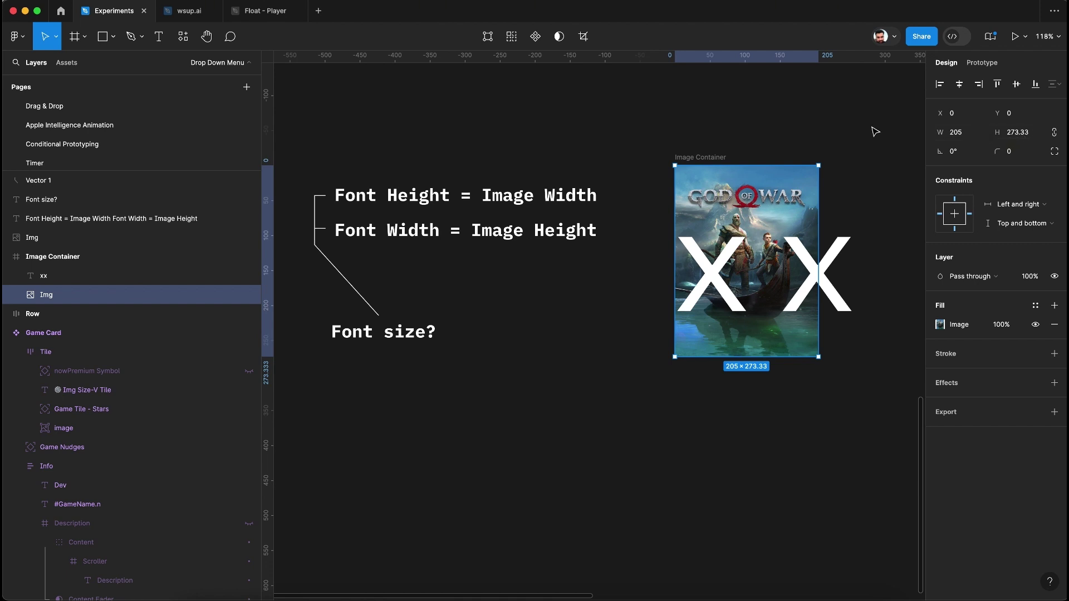
click(880, 201)
click(848, 256)
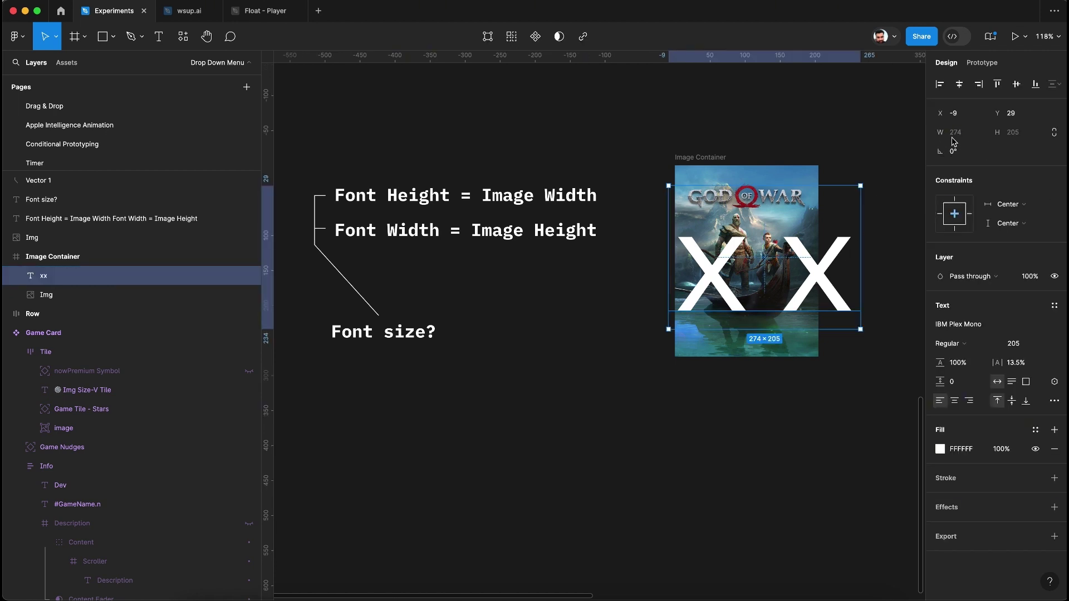
- Reset the "xx" text's letter spacing to 0% and raise it in single increments to 13%
click(1013, 368)
text(0)
key(Return)
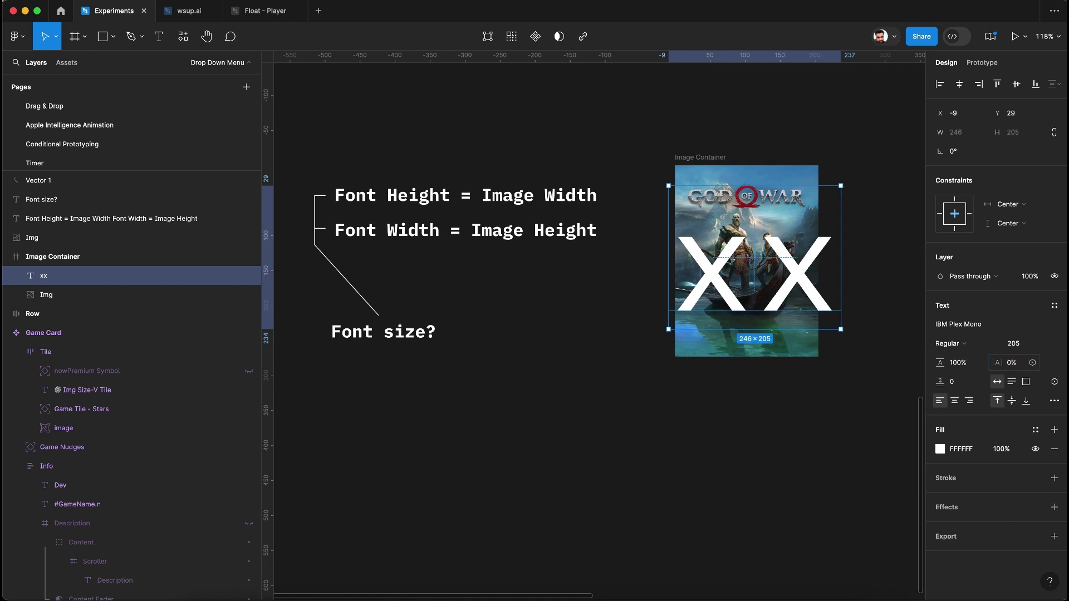
click(1011, 368)
key(Up)
key(Up)
key(Up)
key(Up)
key(Up)
key(Up)
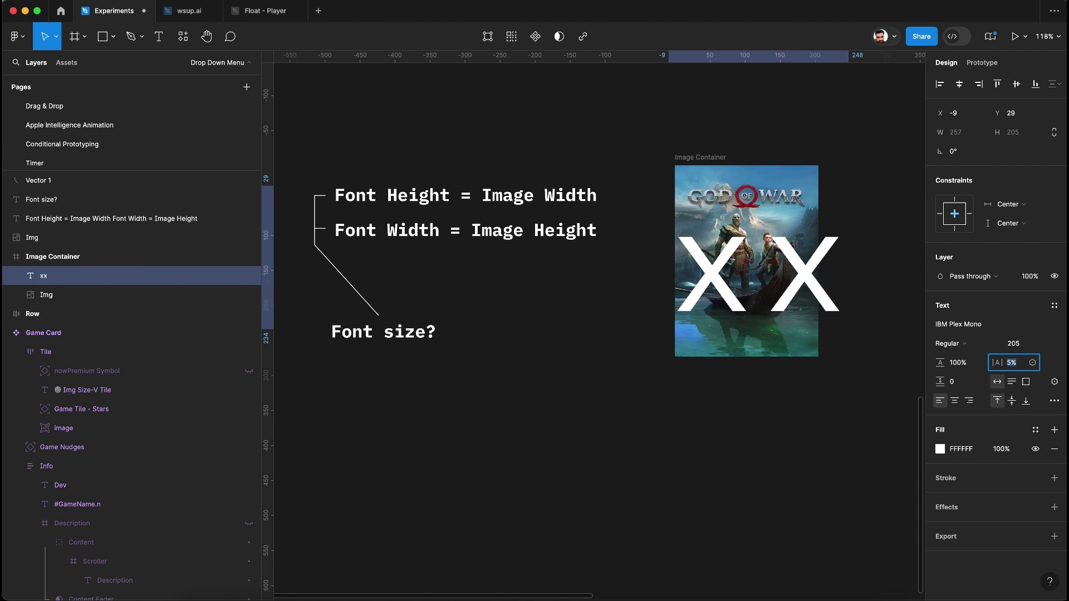
key(Up)
key(Up)
key(Up)
key(Up)
key(Up)
key(Up)
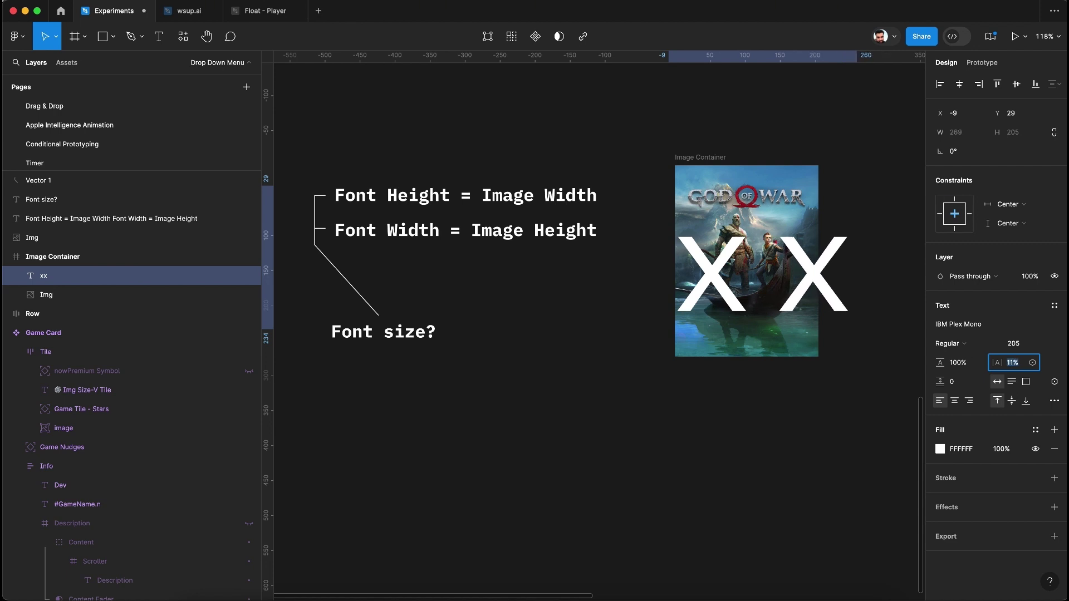
key(Up)
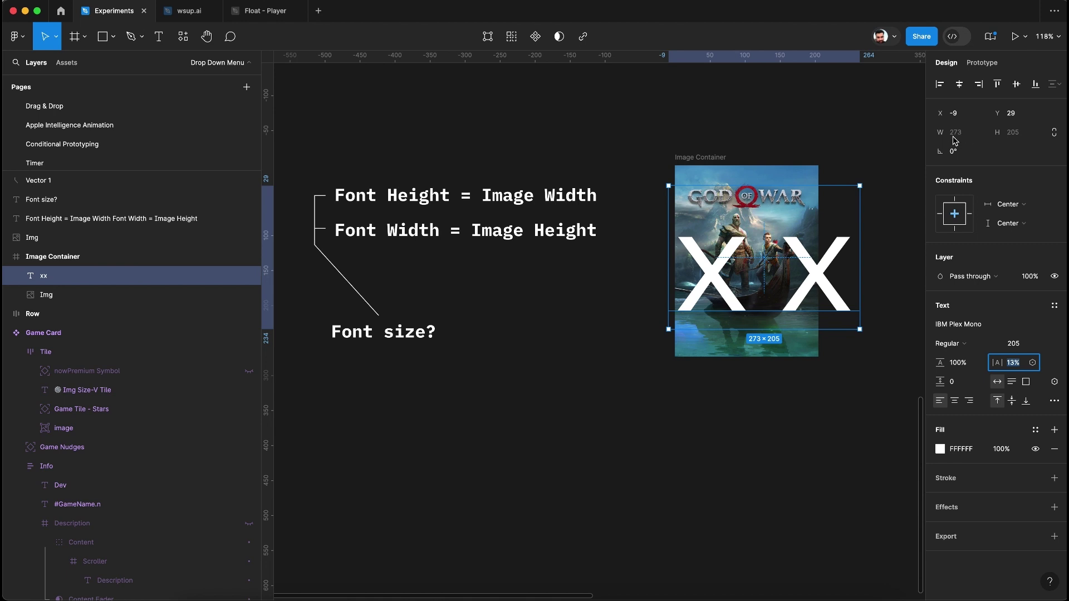
click(897, 271)
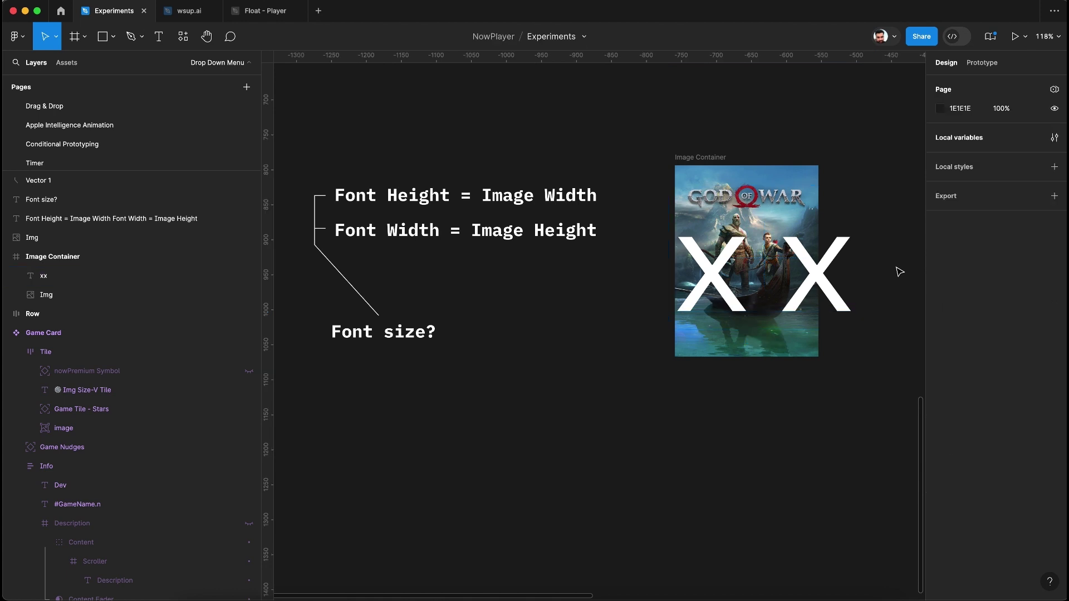
- Rotate the "xx" text to -90° and align it to the left and top edges of the Image Container
key(ctrl+z)
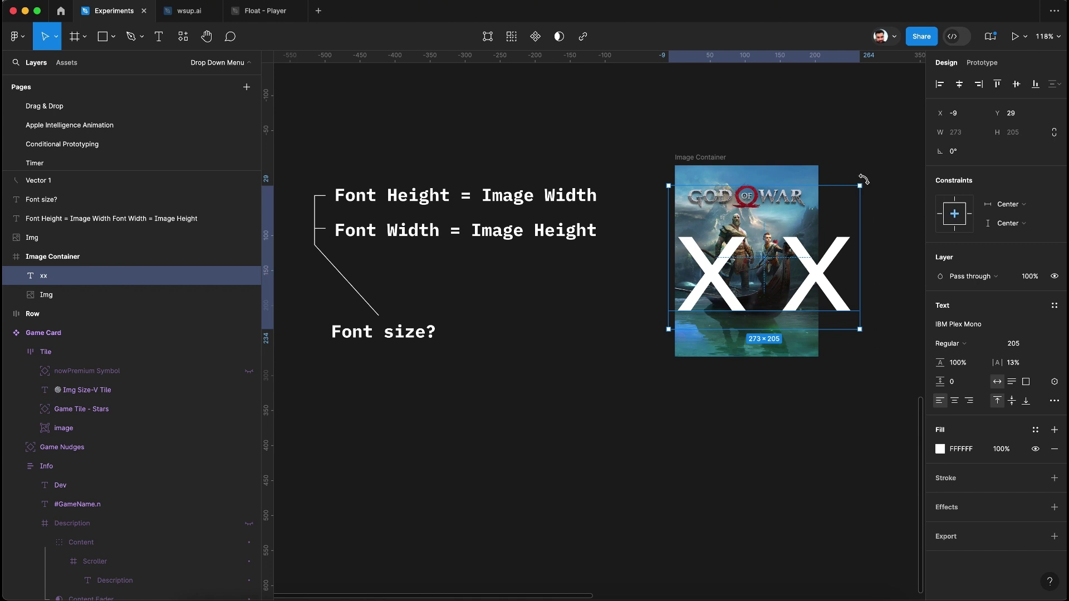
drag(864, 179, 818, 327)
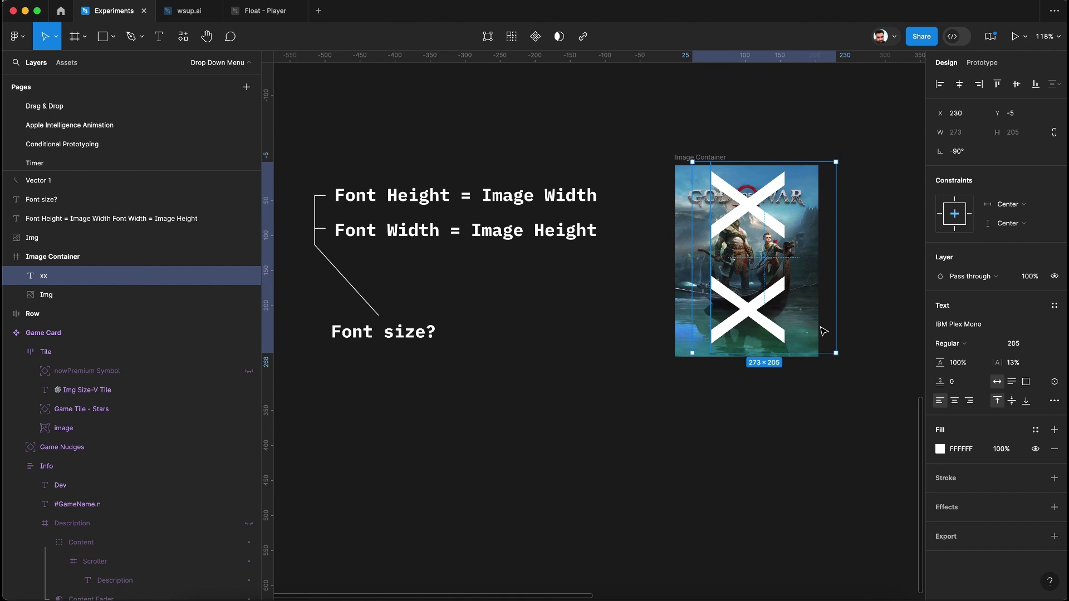
click(940, 87)
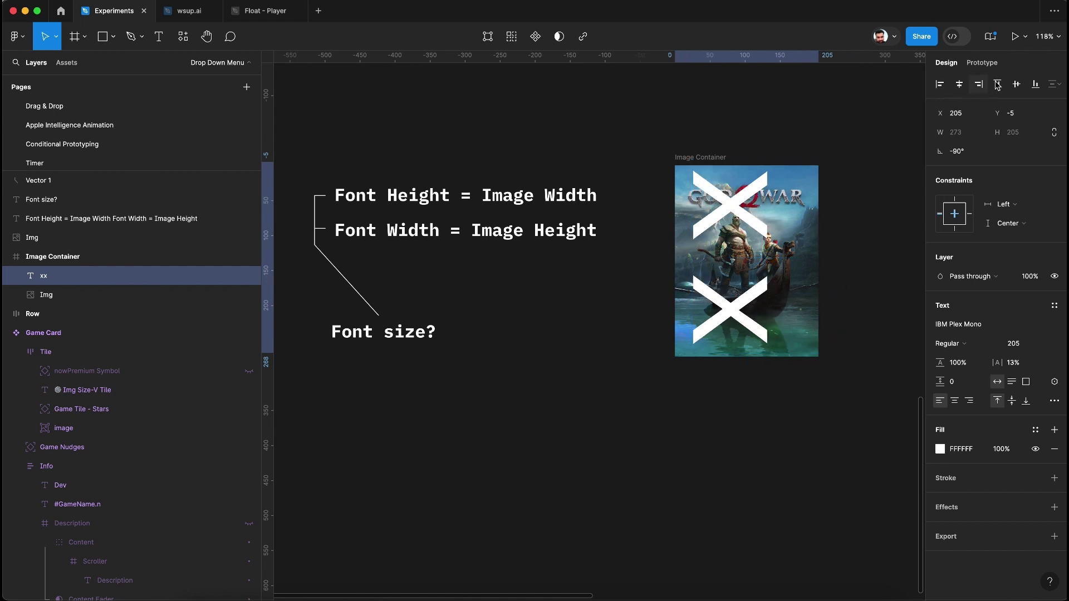
click(997, 85)
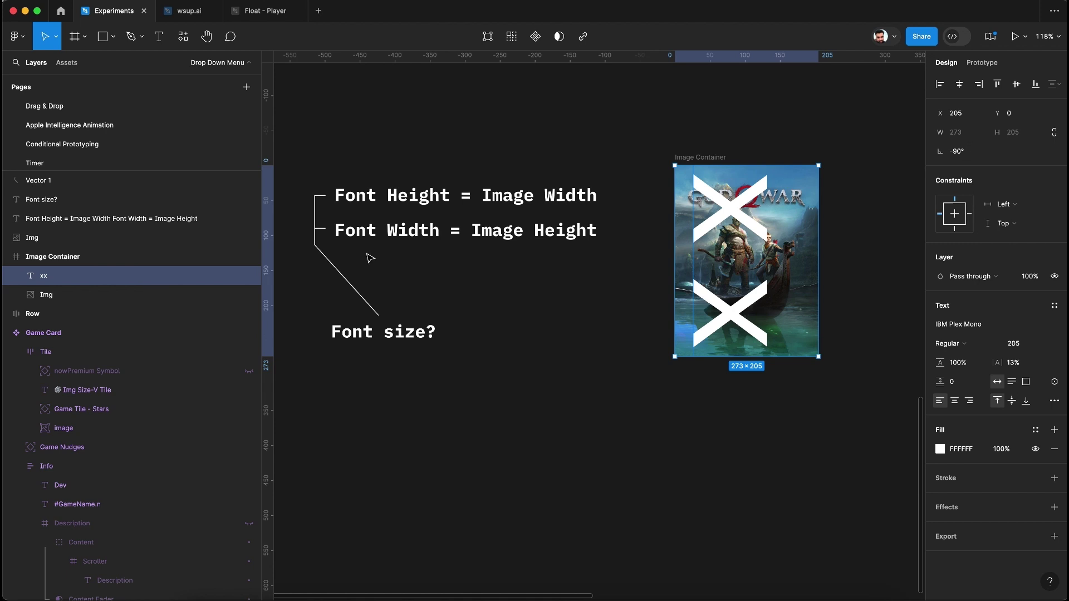
- Check the size of the image in the Image Container and add horizontal auto layout to the frame
click(125, 296)
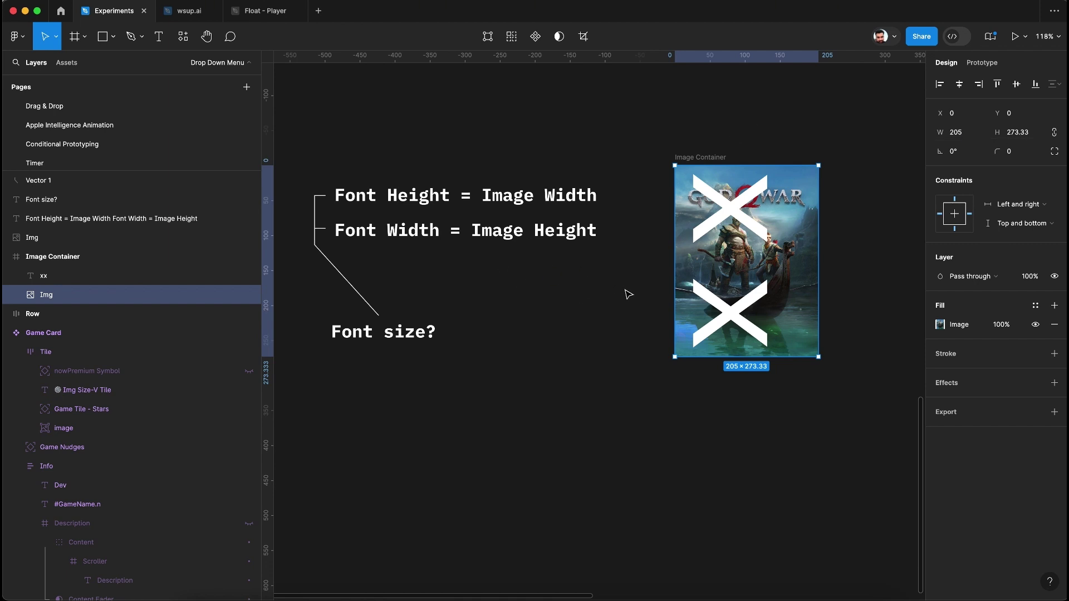
click(139, 261)
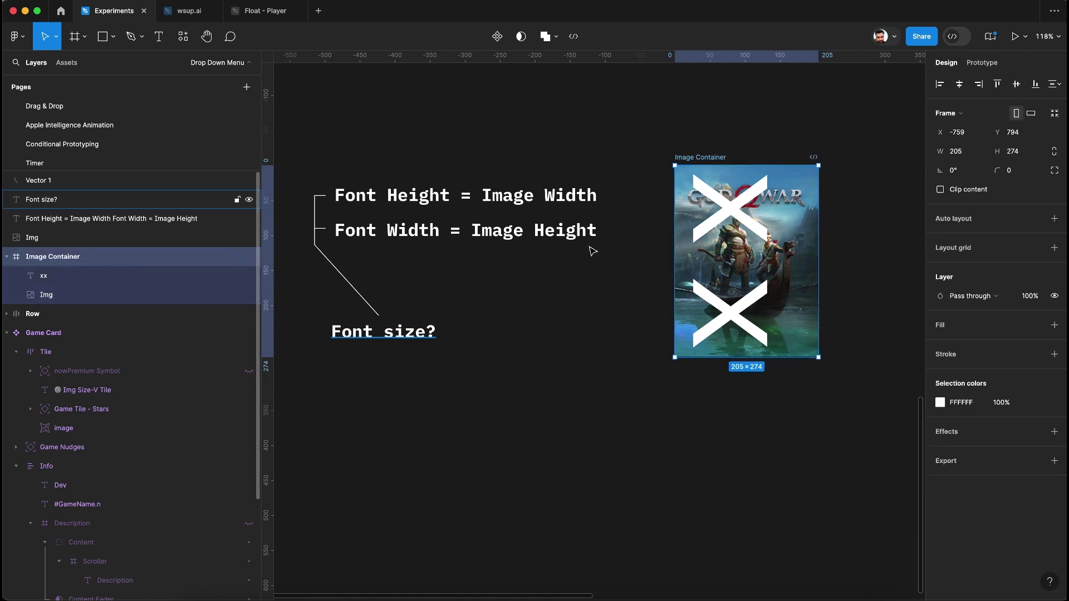
click(1053, 218)
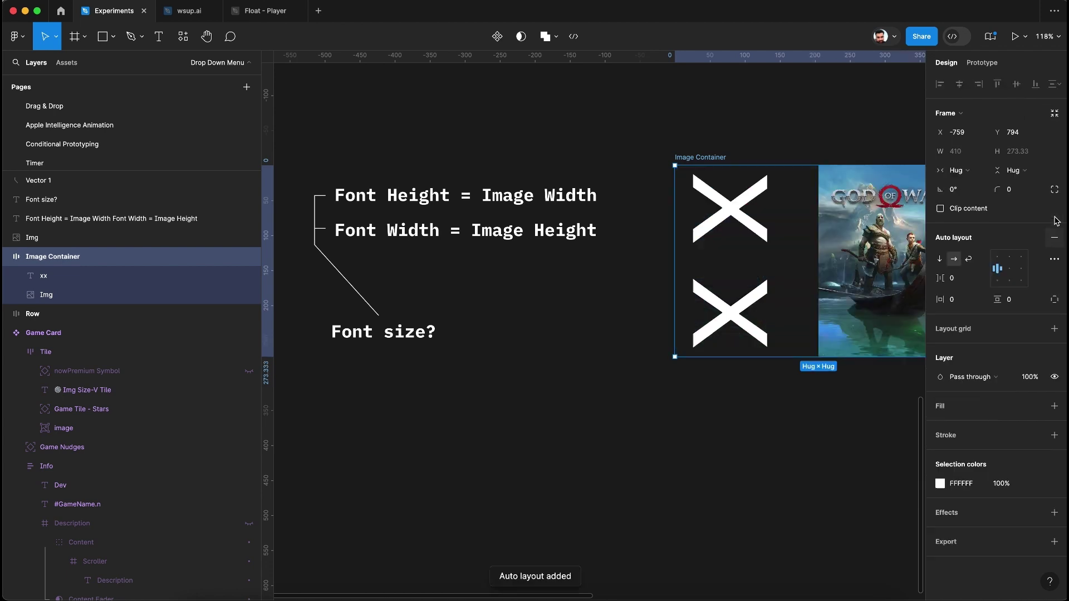
scroll(826, 256, right, 5)
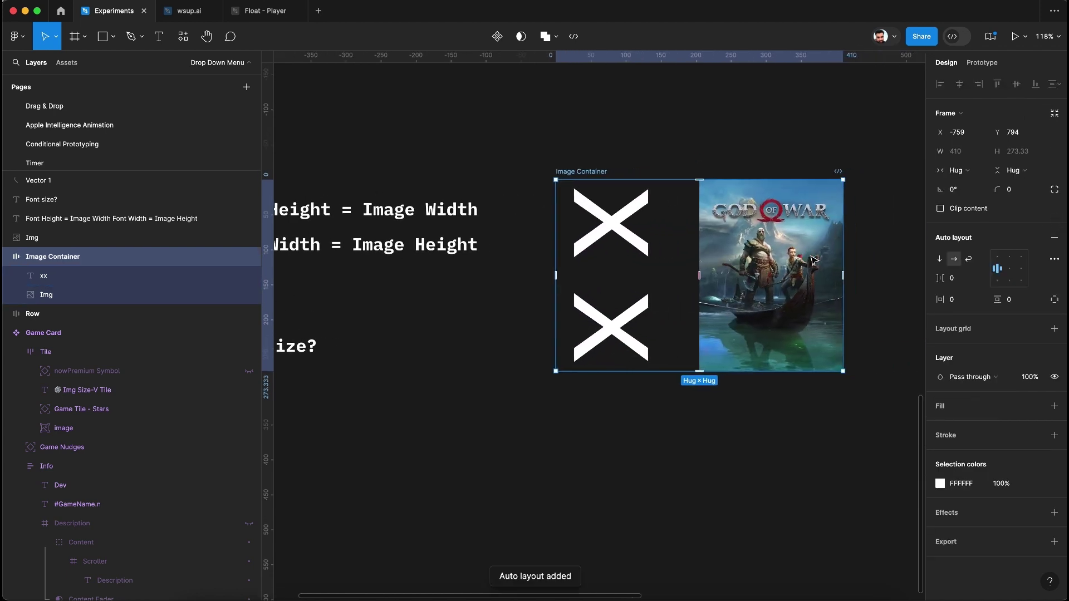
- Place the image absolutely at the Image Container's left edge with constraints Left and right, Top and bottom
click(751, 260)
click(1057, 115)
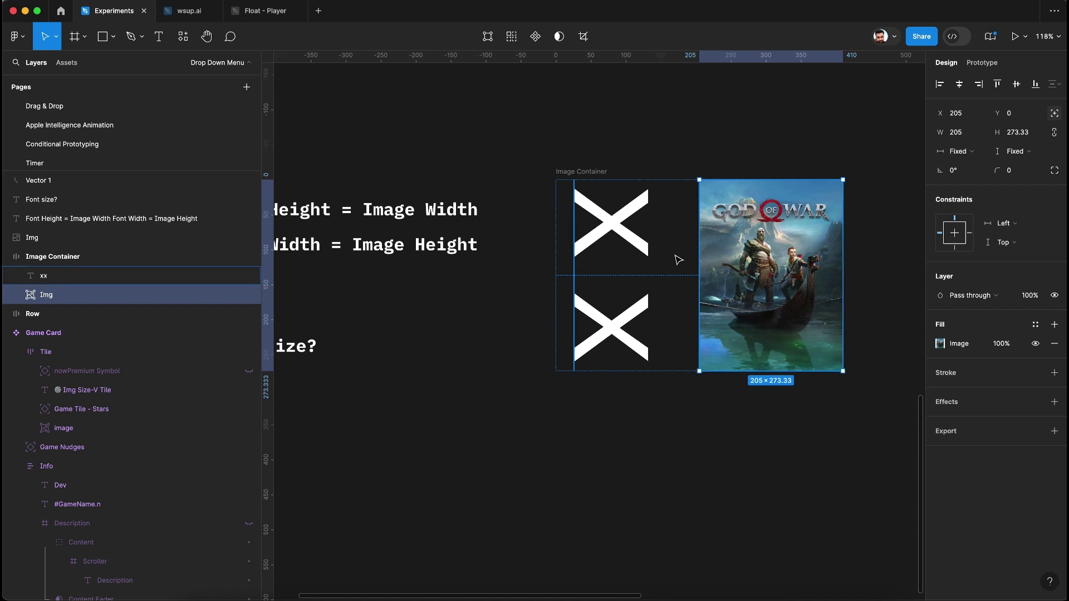
click(940, 84)
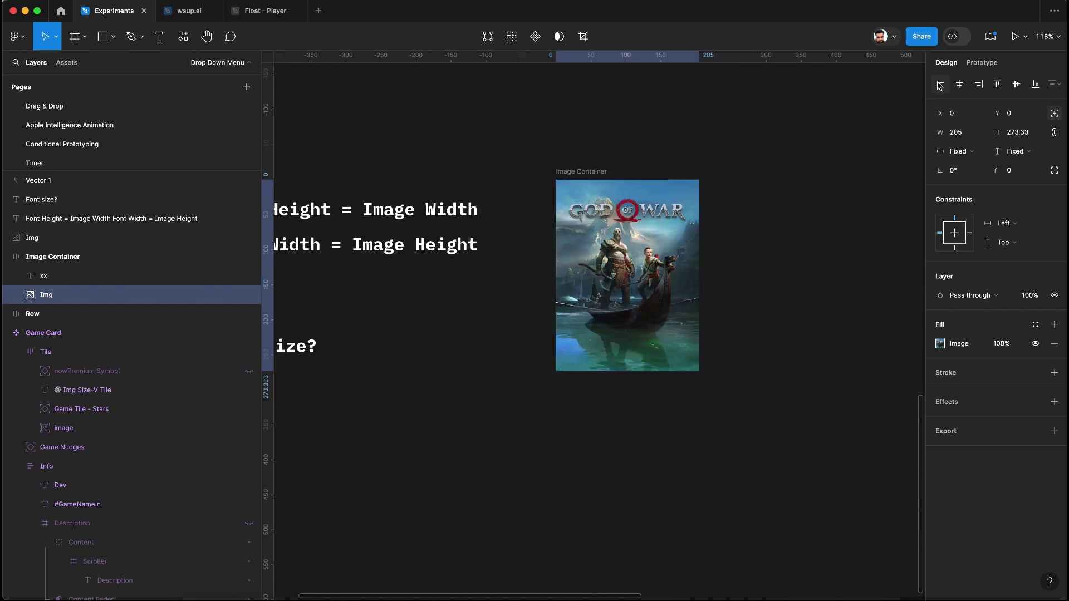
shift+click(971, 233)
shift+click(956, 249)
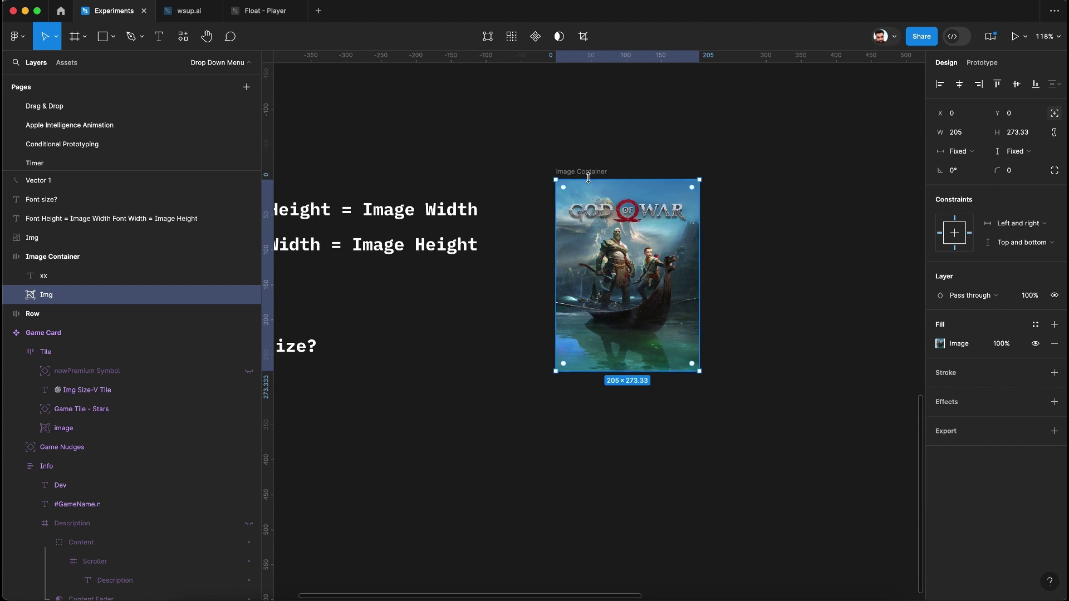
- Change the Image Container's horizontal resizing to Fixed width
click(70, 262)
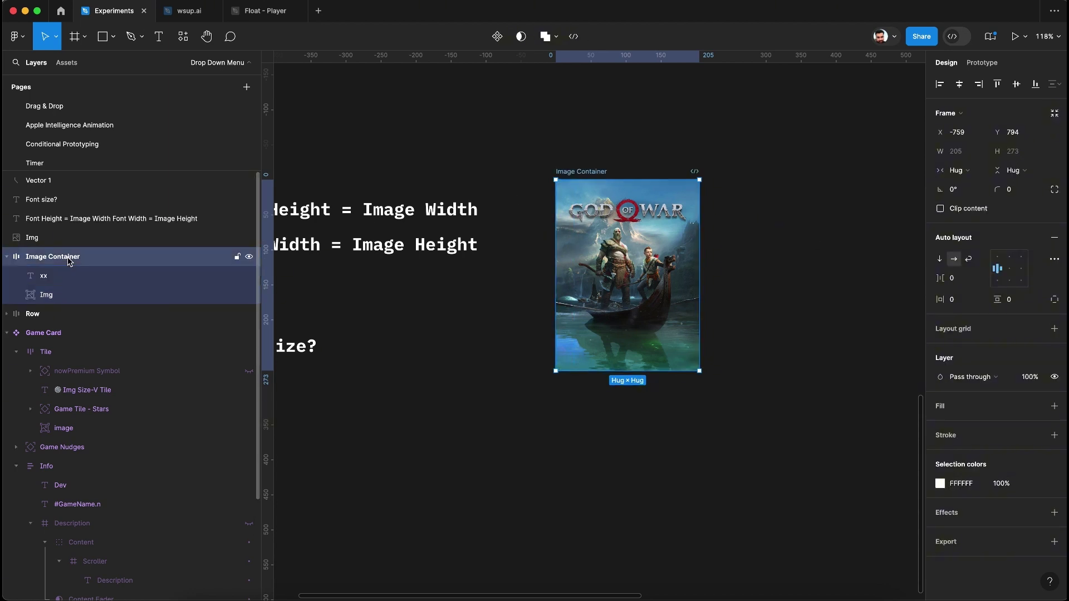
click(957, 171)
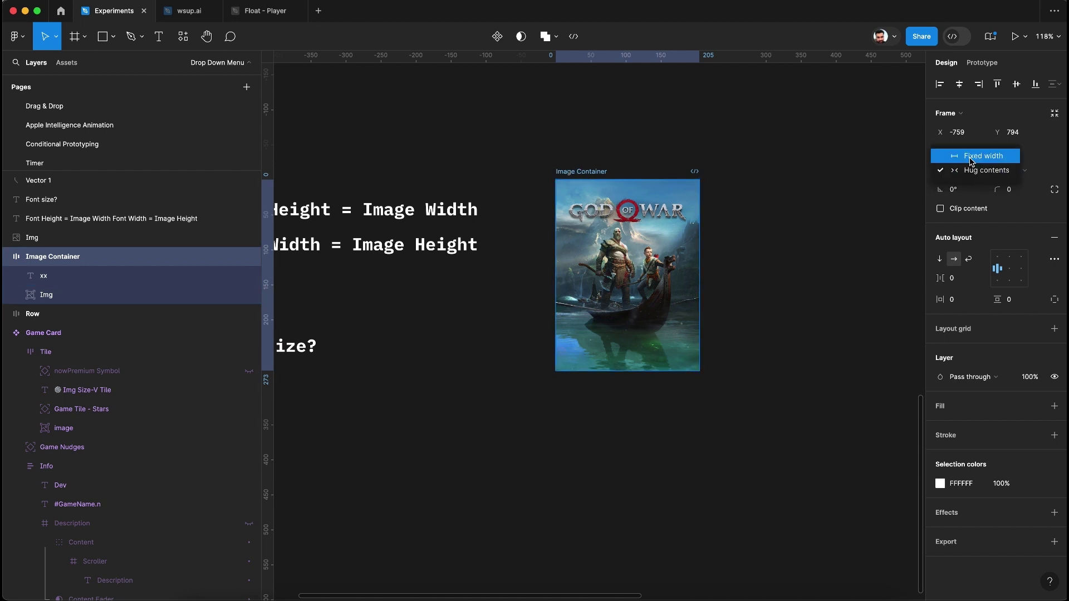
click(970, 157)
click(744, 195)
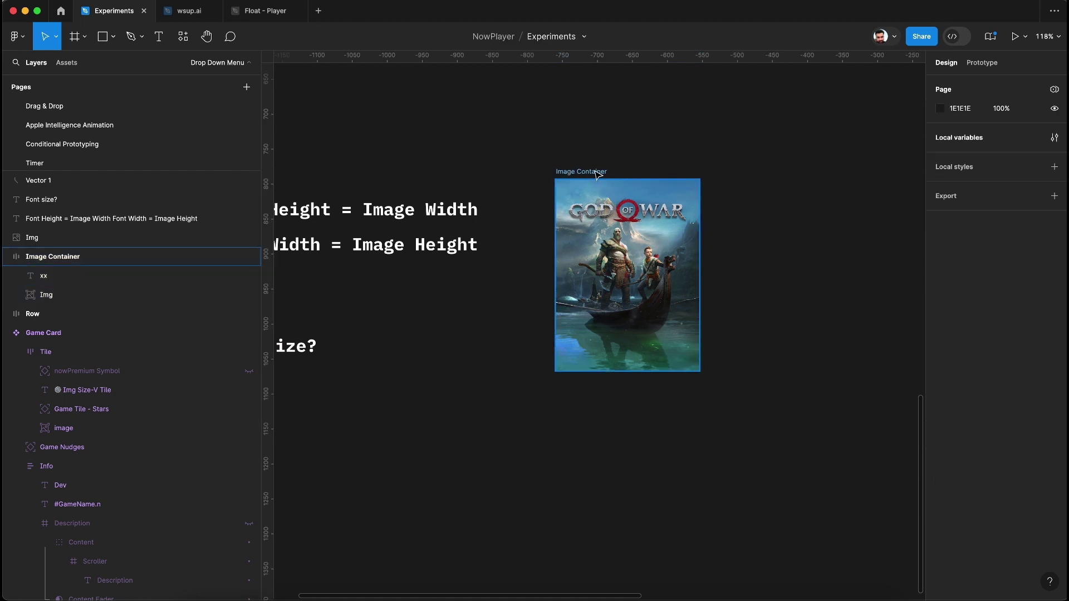
- Try resizing the Image Container's width and height, and undo both changes
click(600, 174)
drag(701, 258, 811, 245)
drag(729, 370, 727, 327)
key(super+z)
key(super+z)
key(super+z)
key(super+z)
key(super+z)
key(super+z)
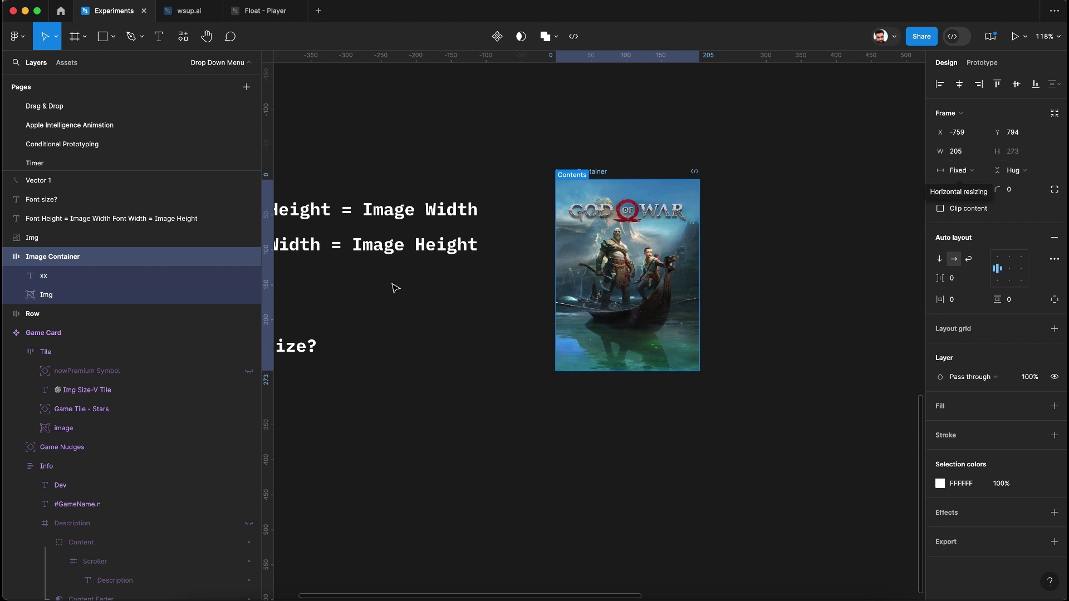
- Set the Image Container's auto layout canvas stacking to First on top
click(53, 278)
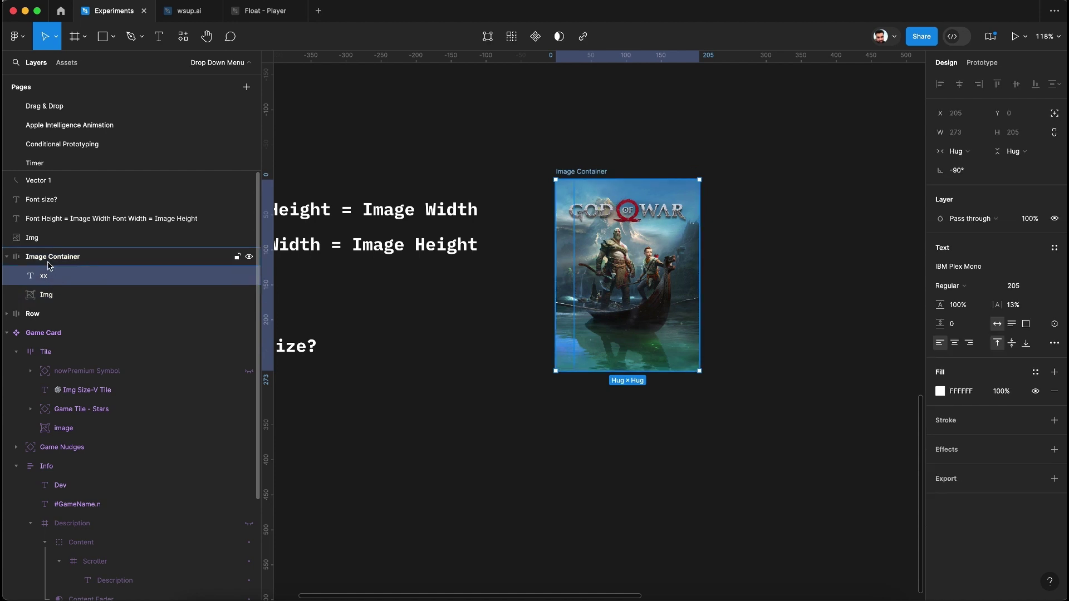
click(48, 262)
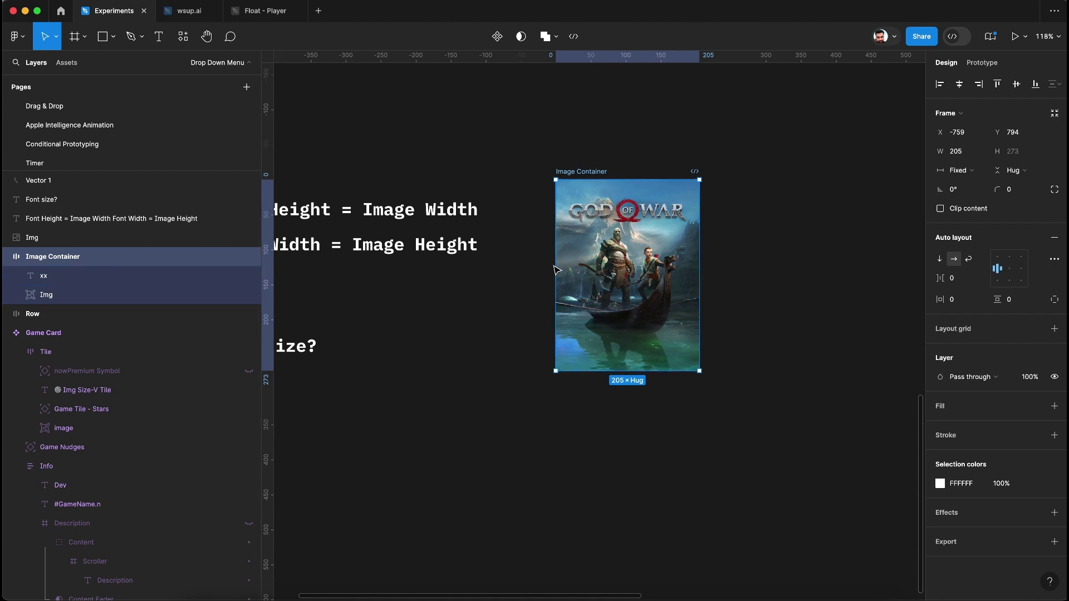
click(1054, 259)
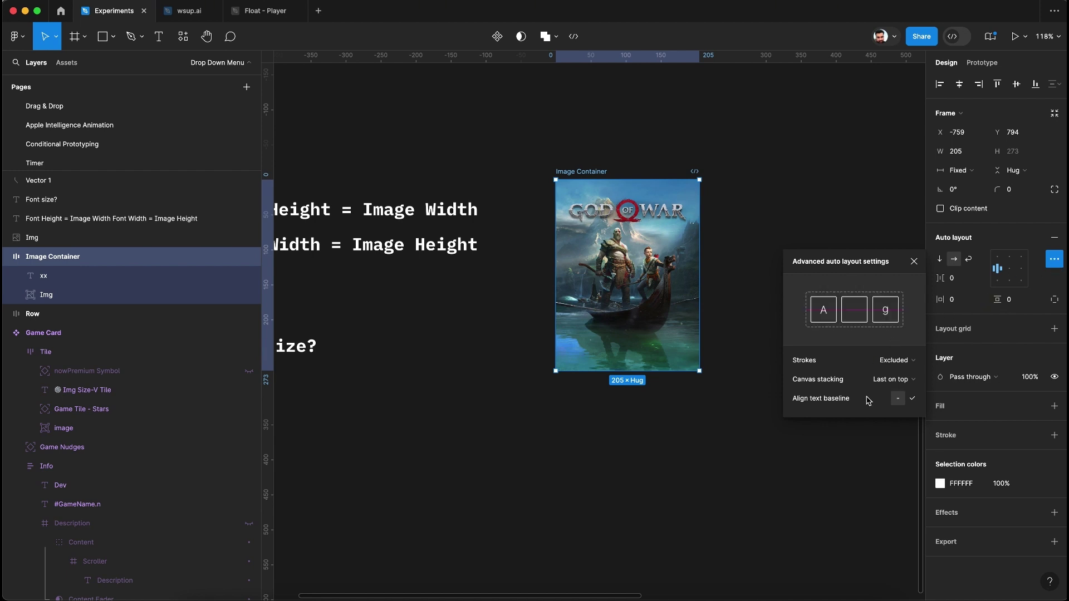
click(891, 380)
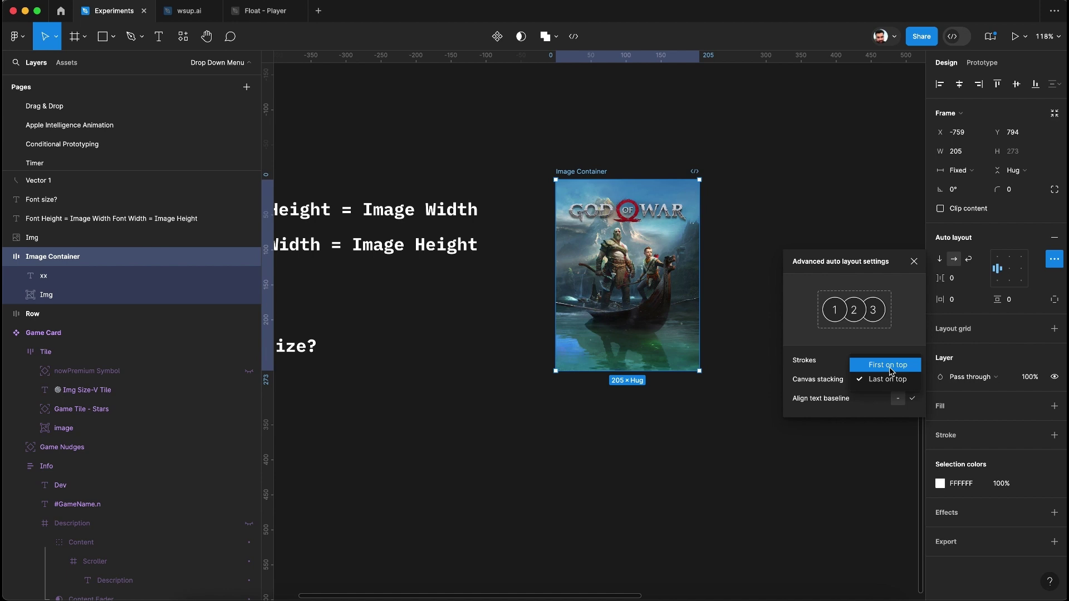
click(887, 365)
click(914, 261)
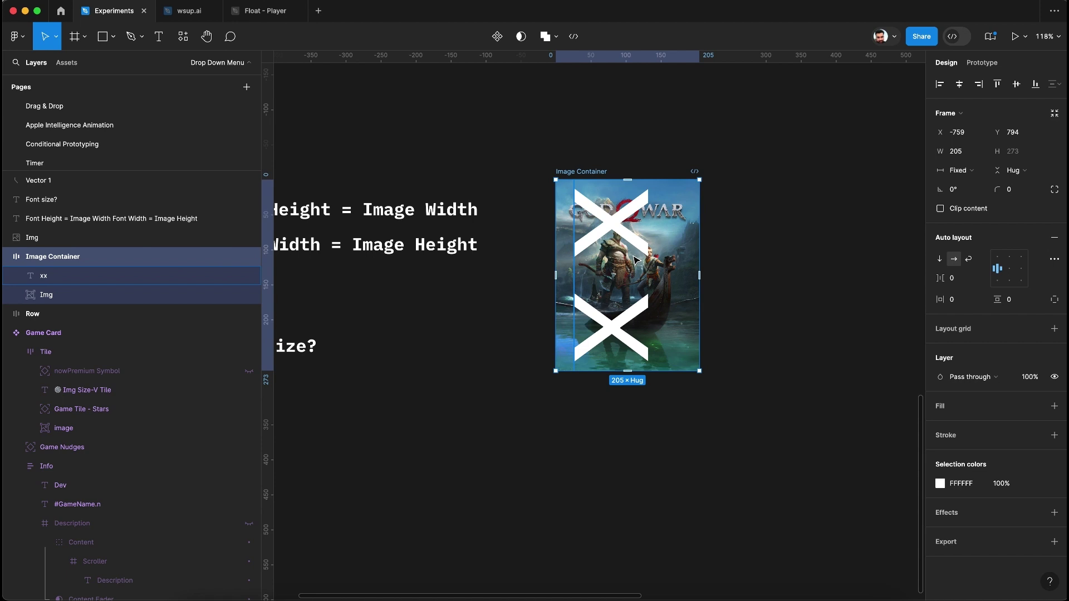
- Narrow the Image Container to a width of 150
click(625, 160)
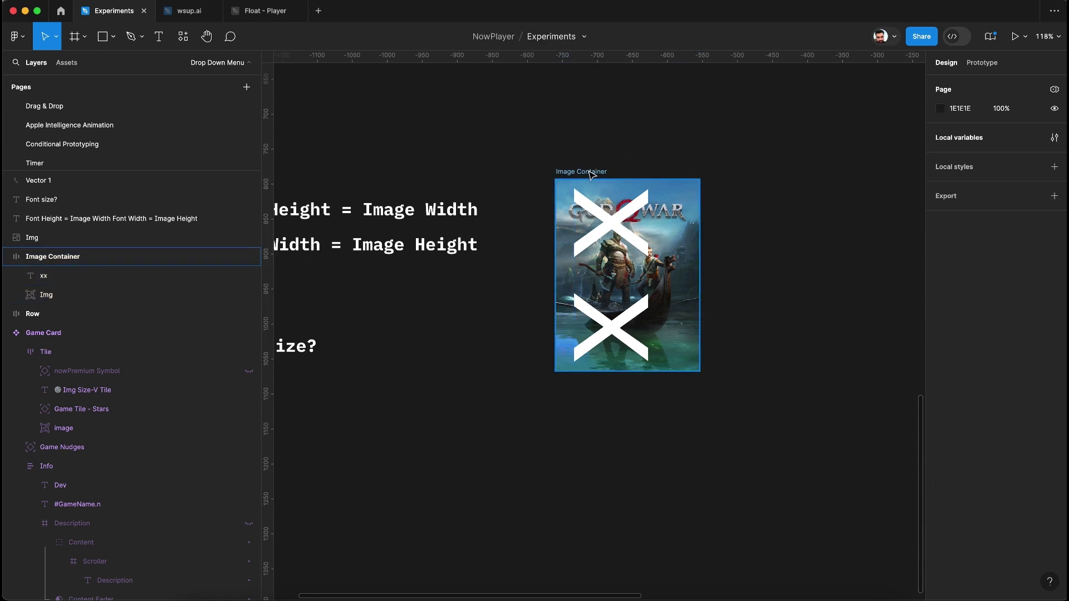
click(581, 171)
drag(700, 238, 661, 238)
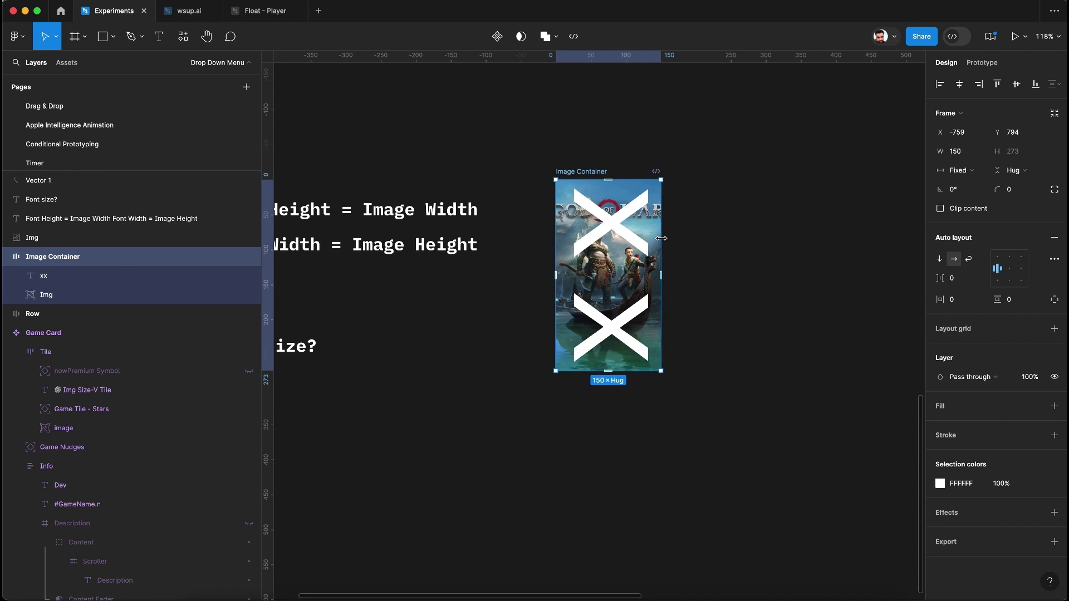
- Set the "xx" text's font size to 150 and compare the dimensions of the container, the text and the image
click(618, 231)
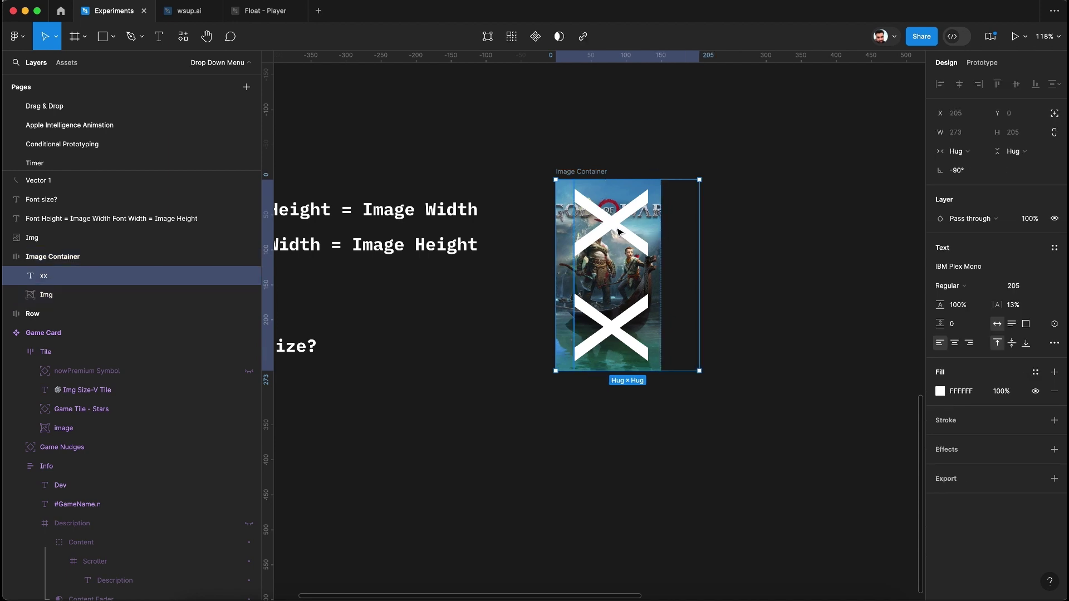
click(1020, 290)
text(150)
key(Return)
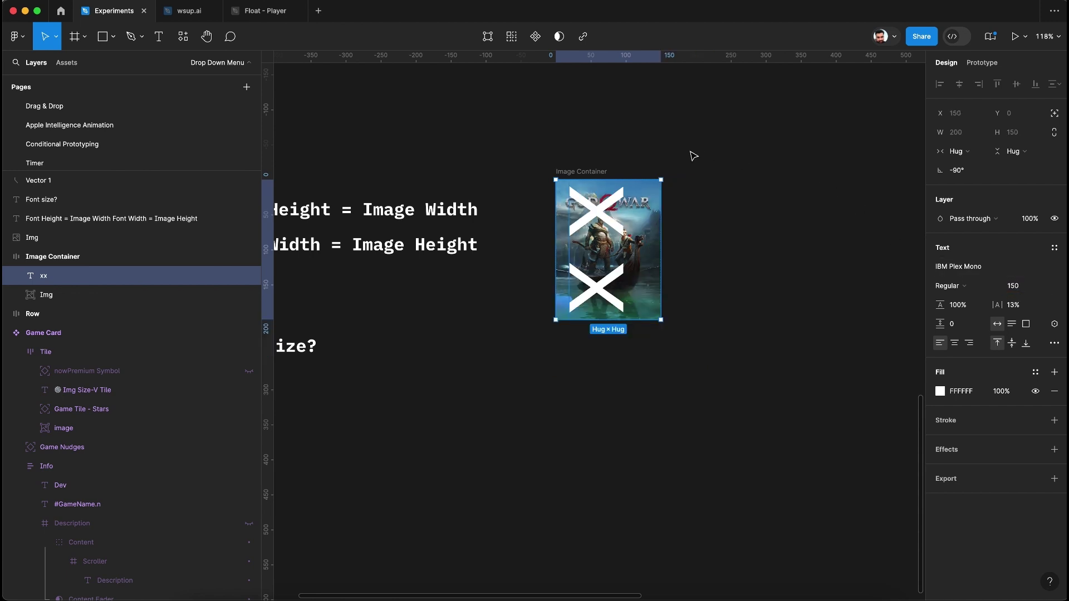
click(640, 161)
click(595, 174)
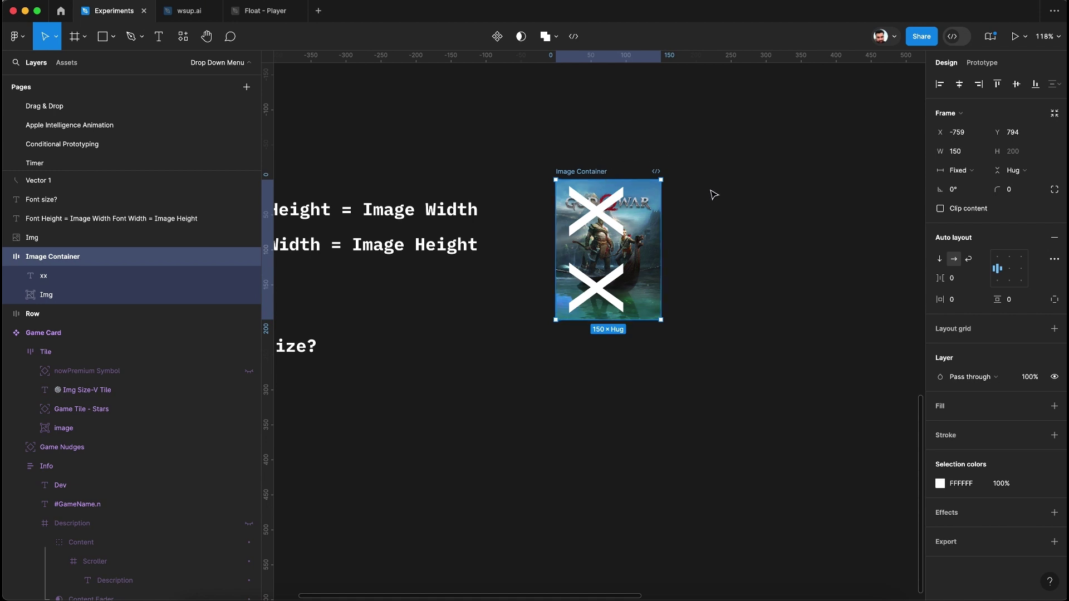
click(60, 276)
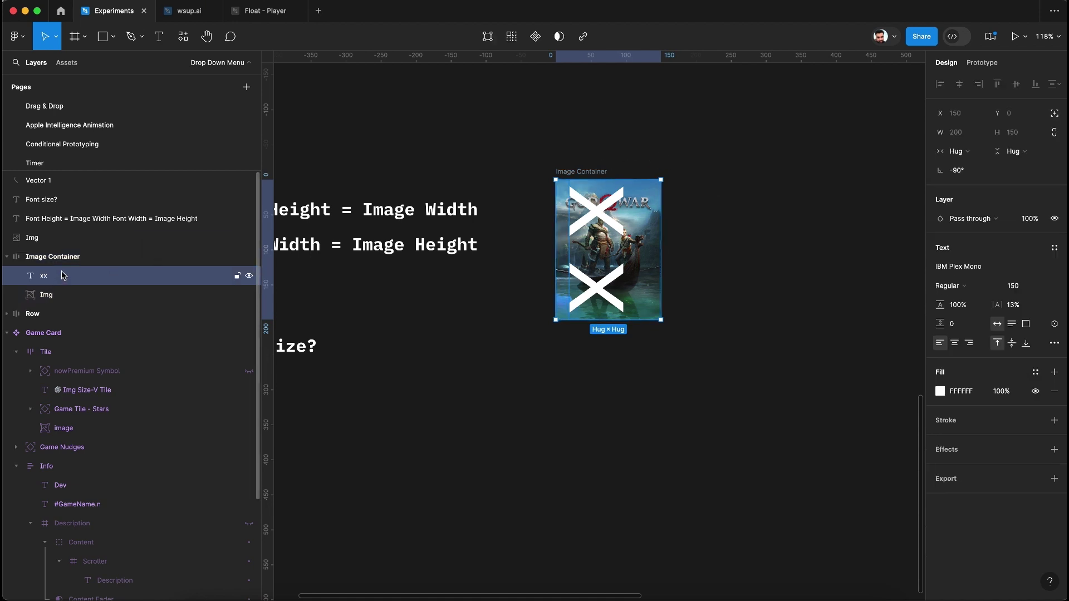
click(58, 295)
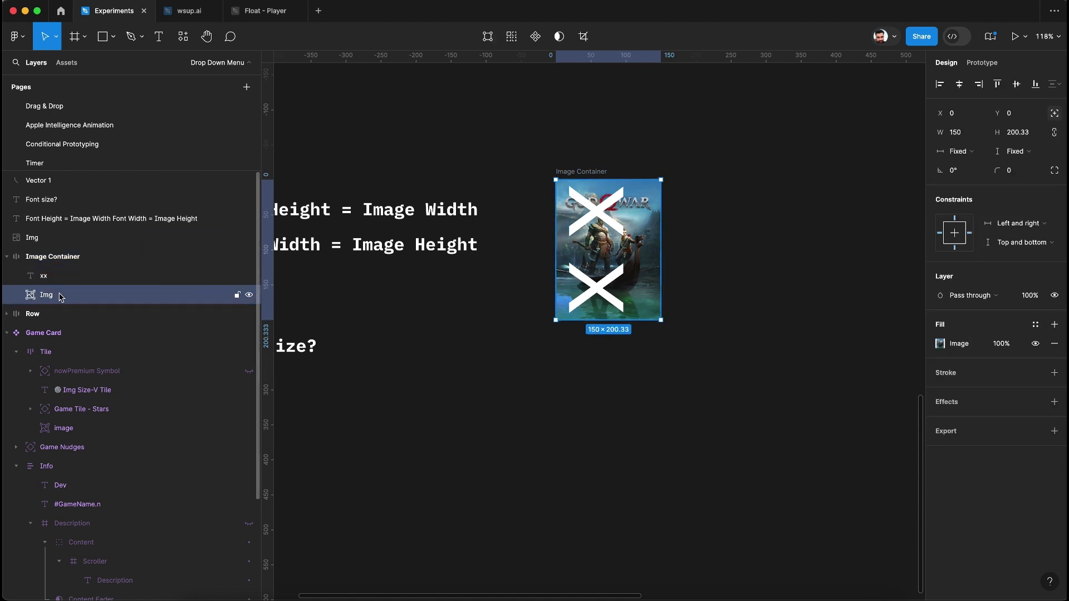
click(63, 261)
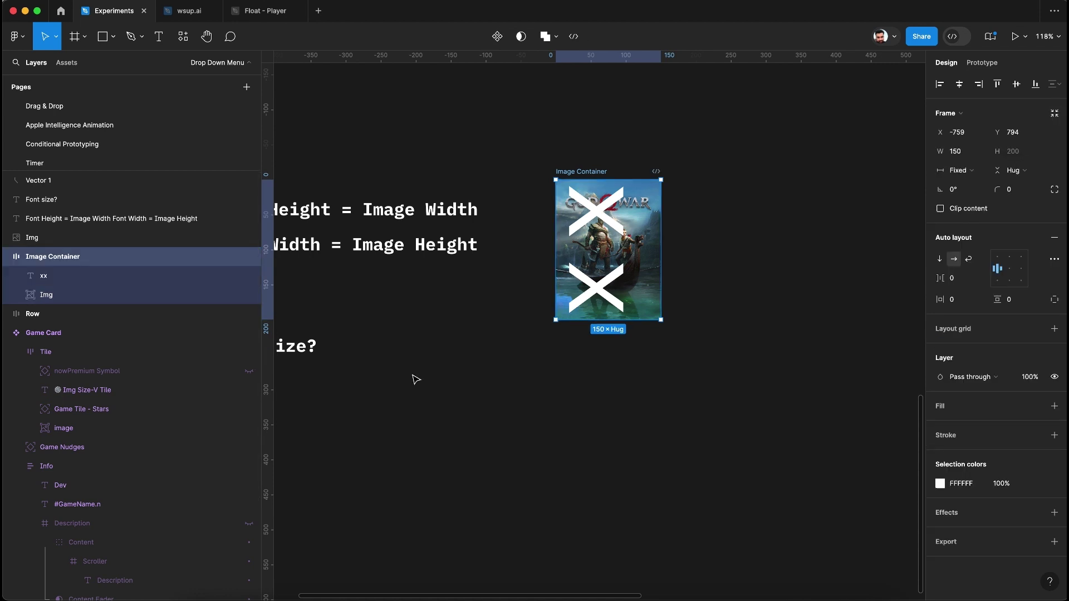
- Set the opacity of the "xx" text in the Image Container to 0% and lock the Img layer beneath it
click(94, 277)
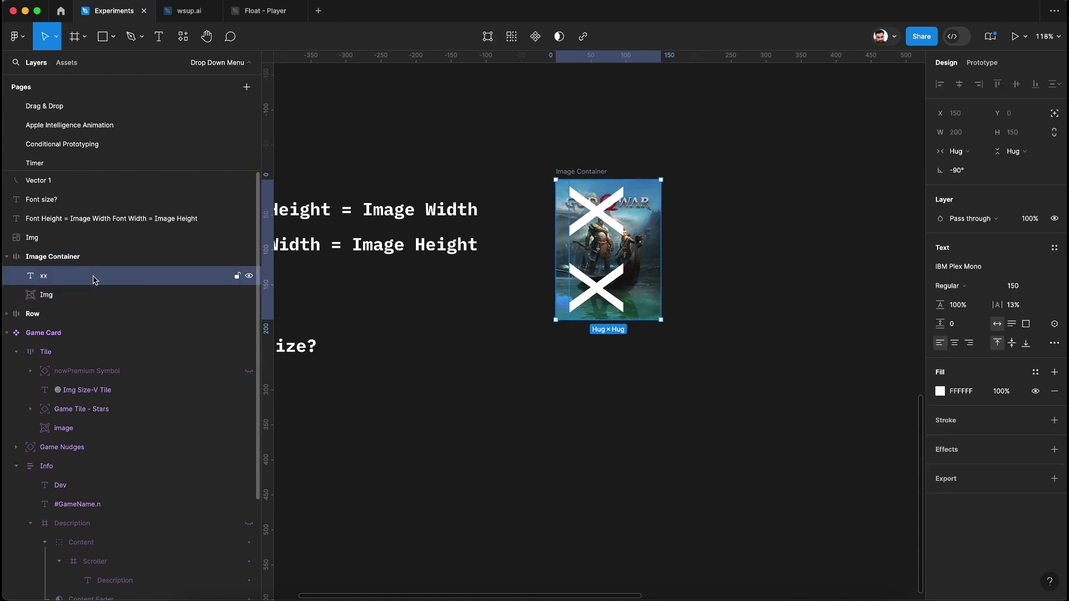
click(1031, 220)
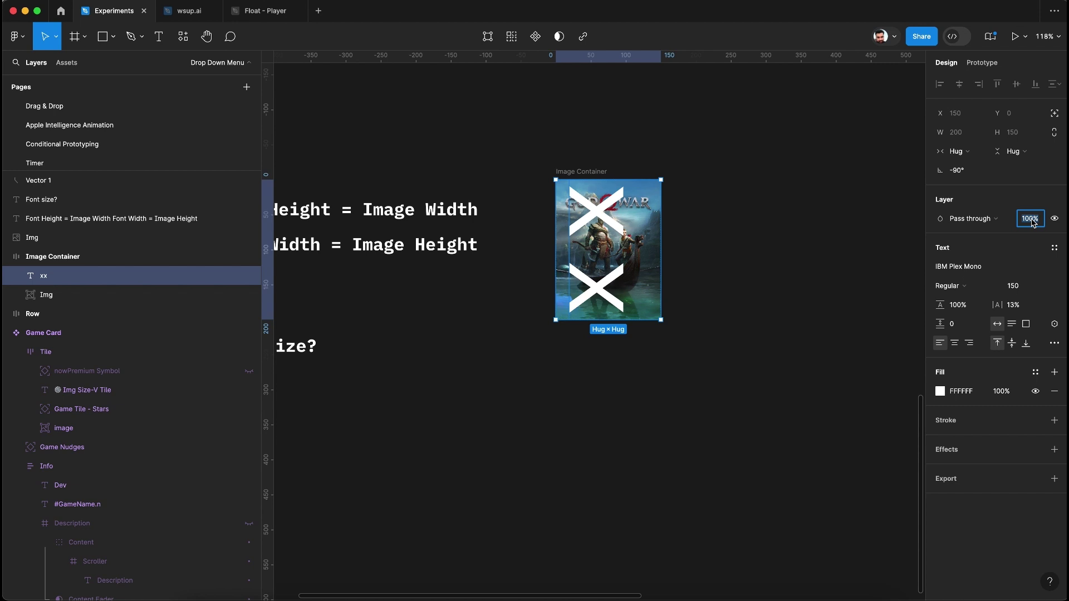
text(0)
key(Return)
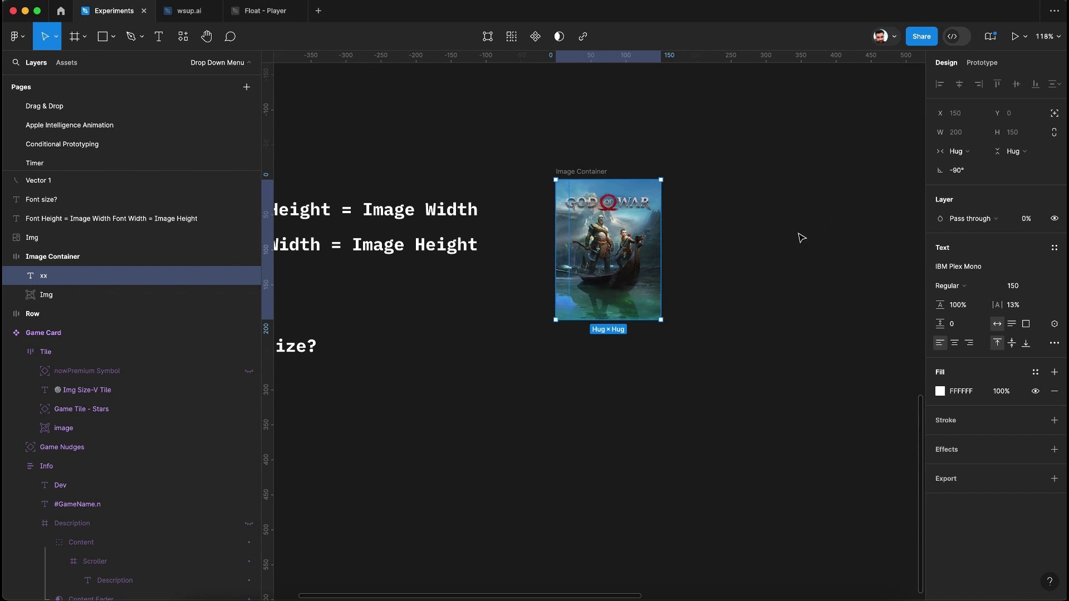
click(801, 238)
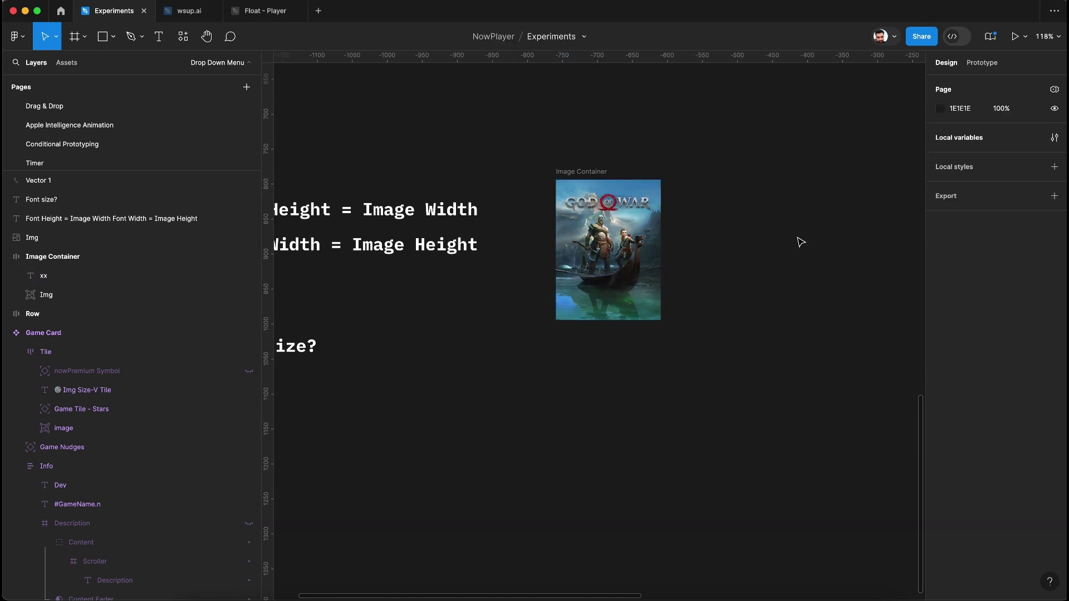
click(160, 290)
click(237, 294)
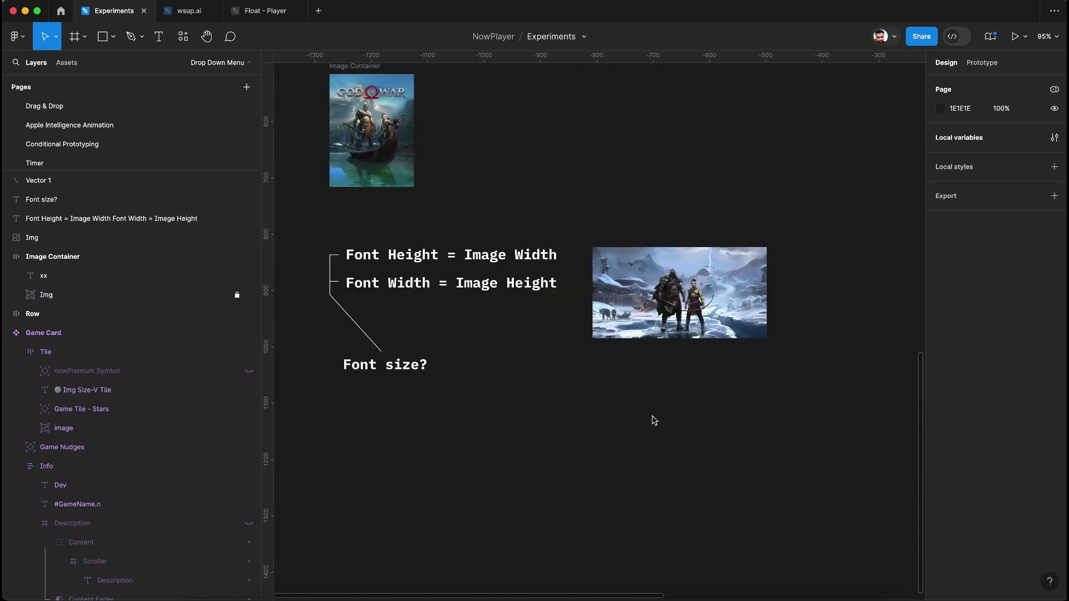
- Wrap the landscape image in a frame and name the frame "Image Container"
scroll(654, 420, up, 2)
scroll(654, 421, right, 2)
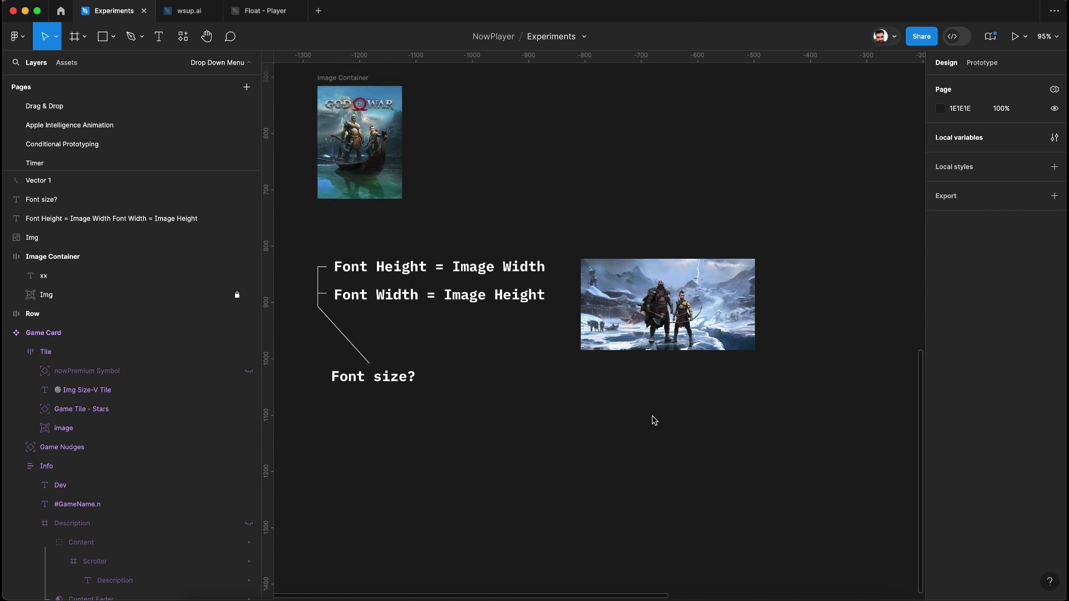
click(642, 307)
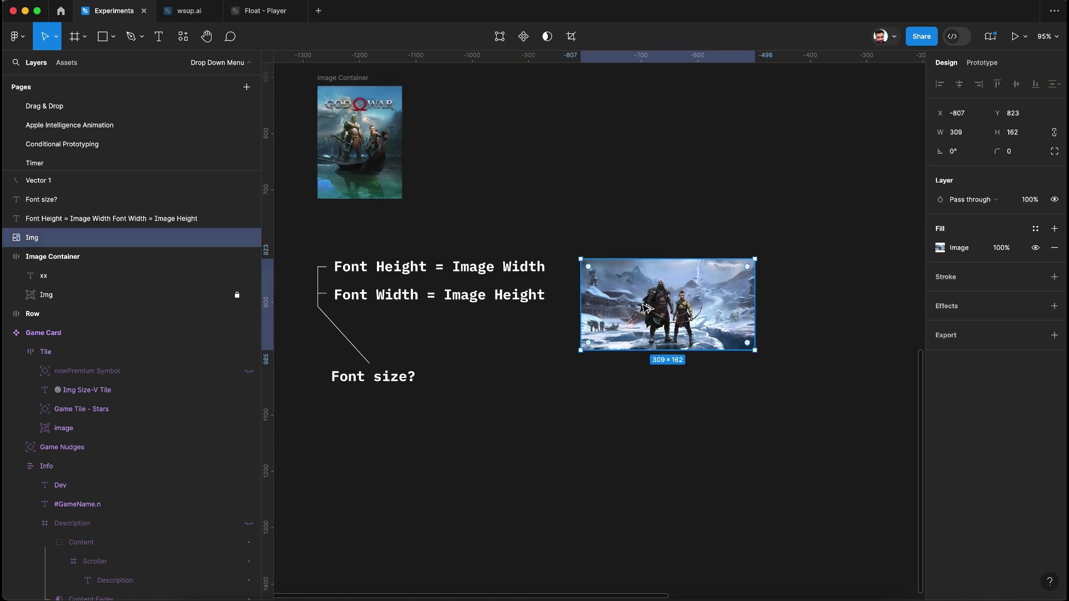
key(alt+super+g)
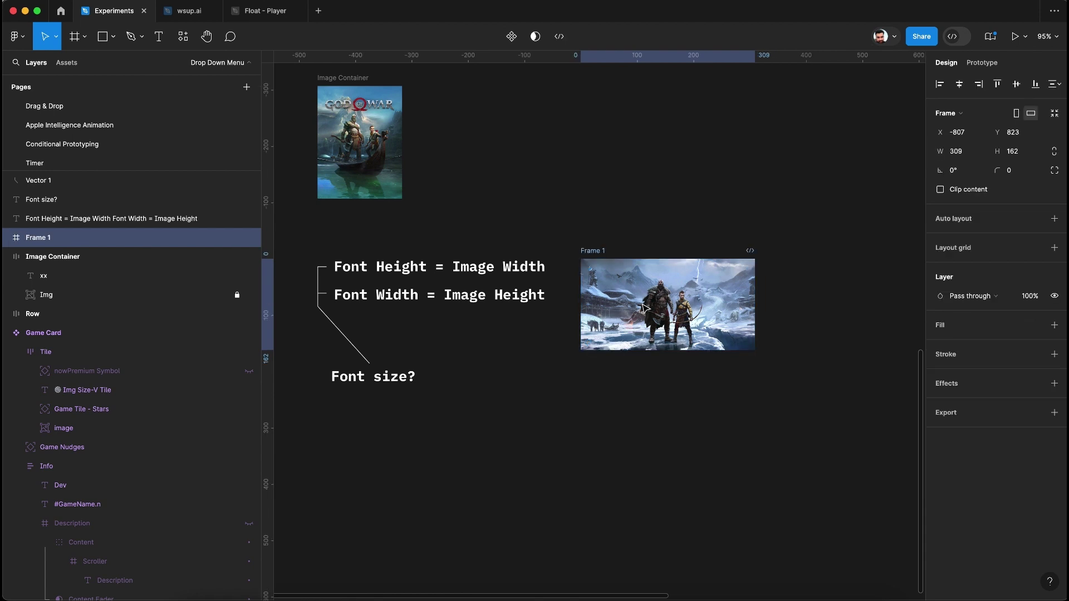
key(super+r)
text(Ima)
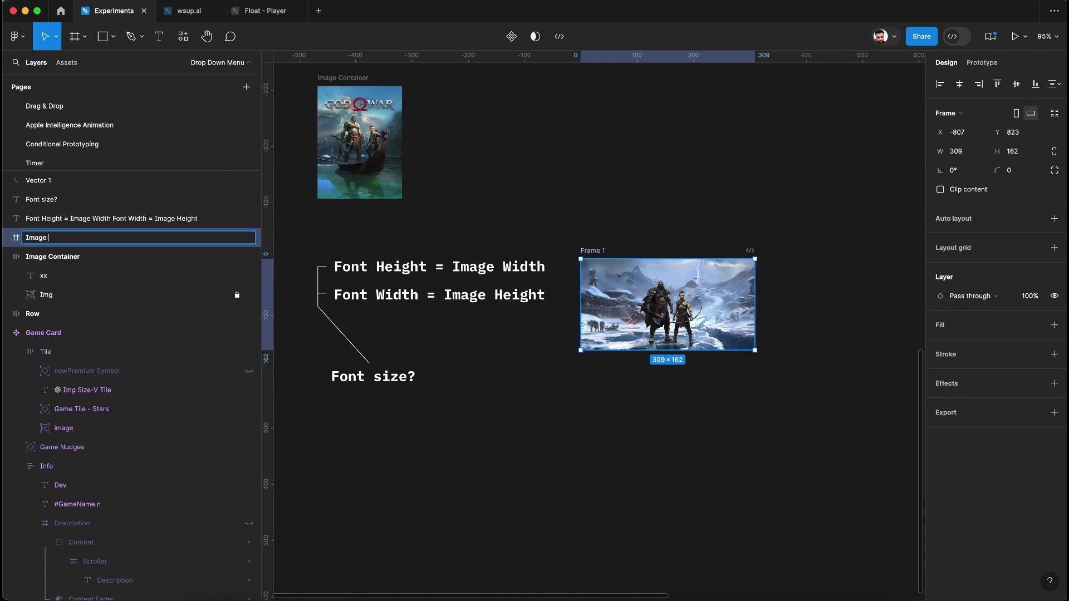
text(ge Container)
key(Return)
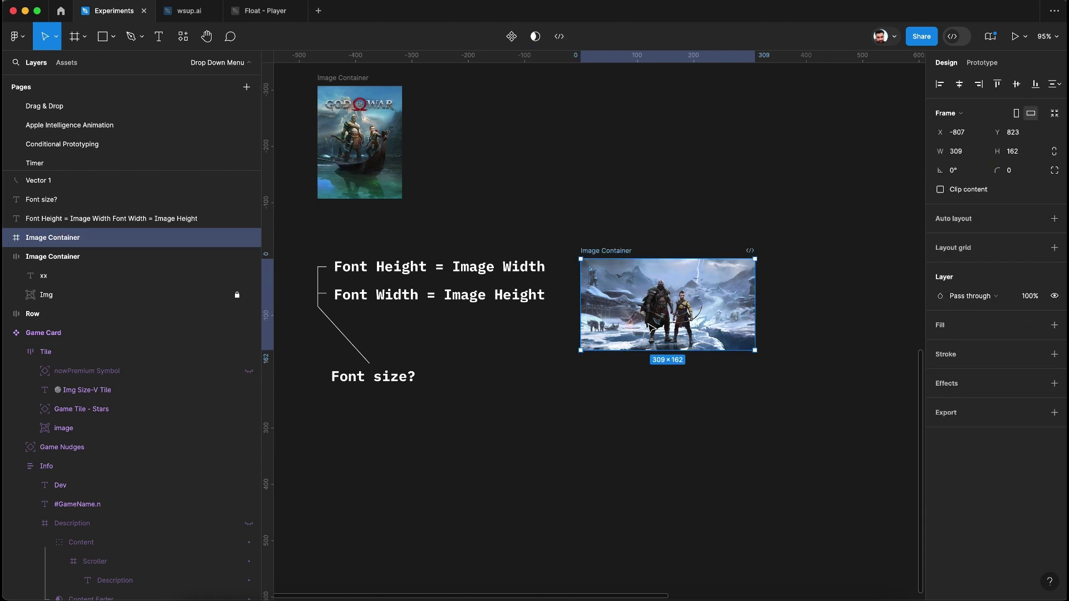
- Add an "xx" text layer inside the landscape Image Container and center it horizontally at the image's upper edge
click(158, 37)
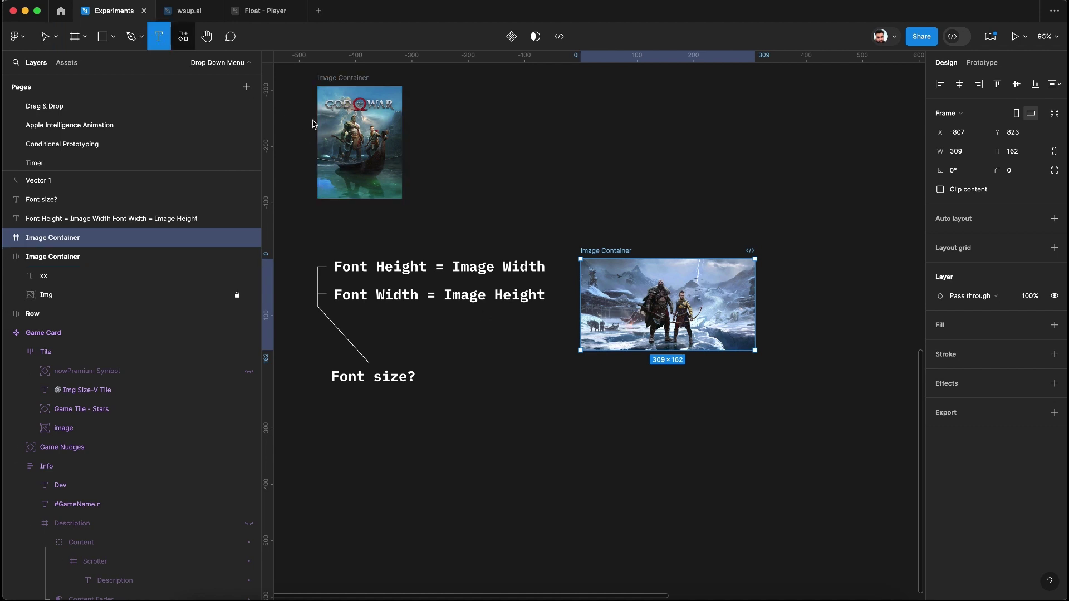
click(644, 315)
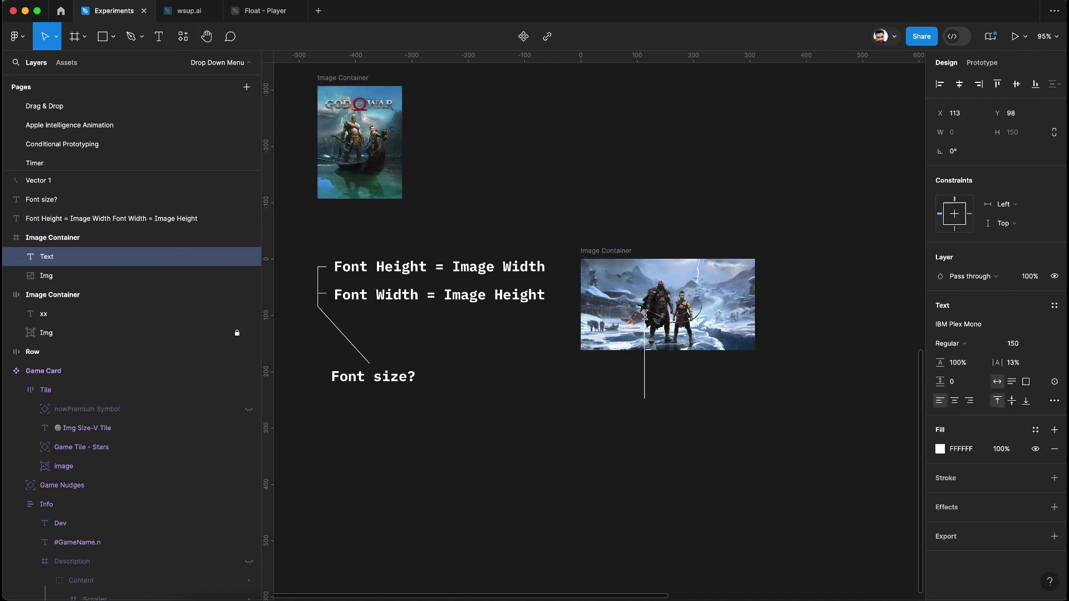
text(xx)
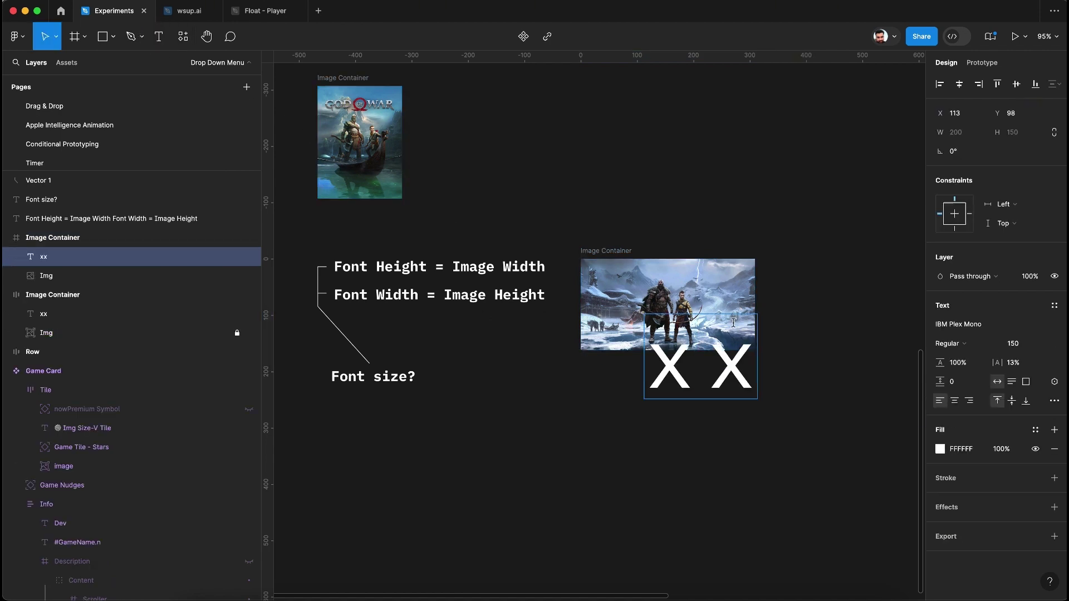
key(Escape)
drag(714, 349, 697, 316)
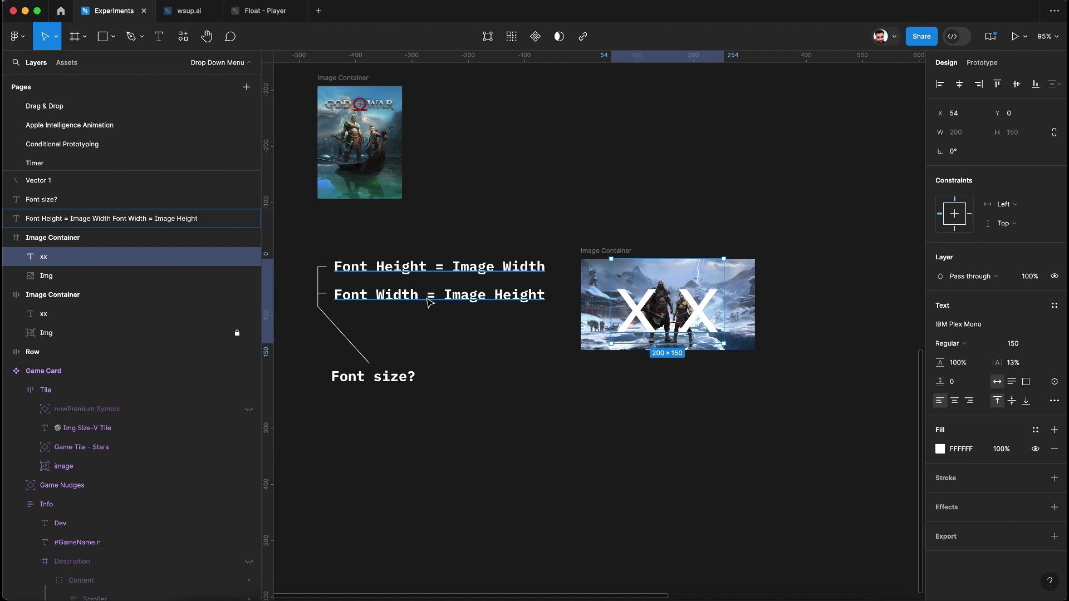
- Set the new "xx" text's font size to 309 to match the landscape image's width
click(590, 309)
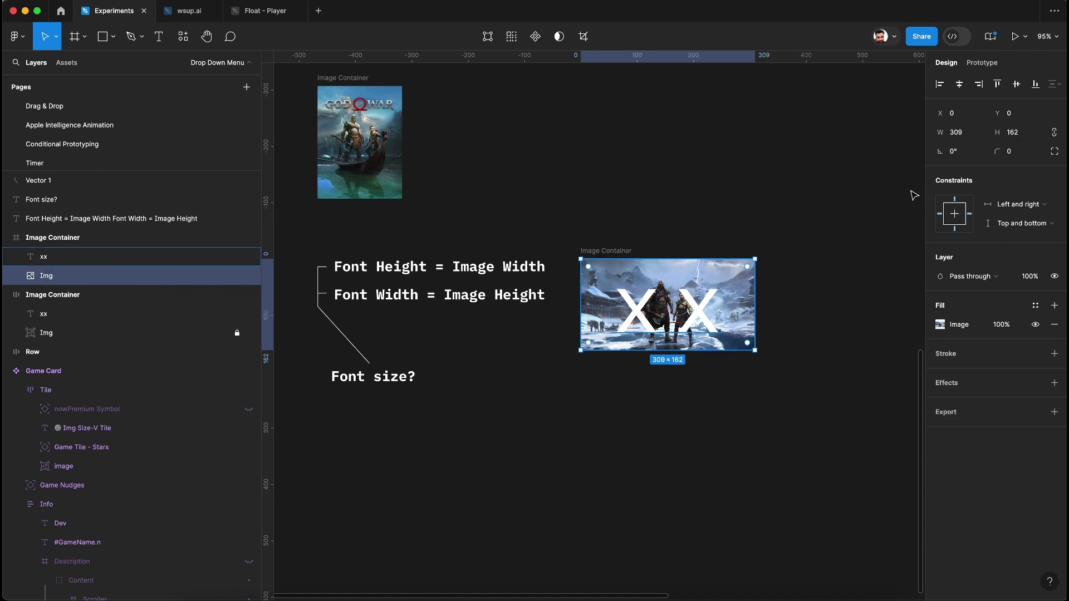
click(682, 311)
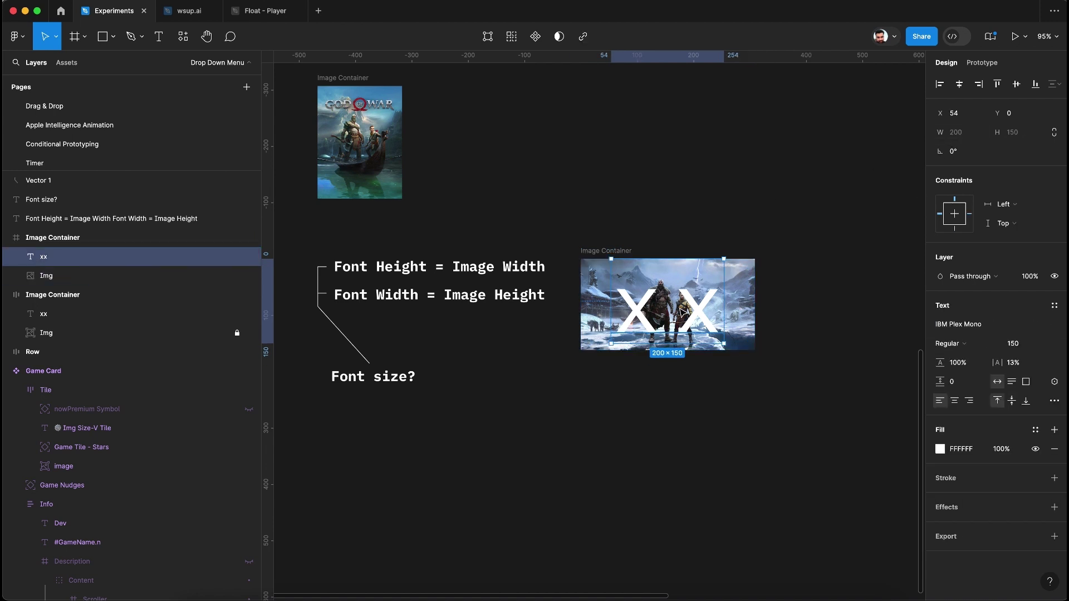
click(1021, 344)
text(309)
key(Return)
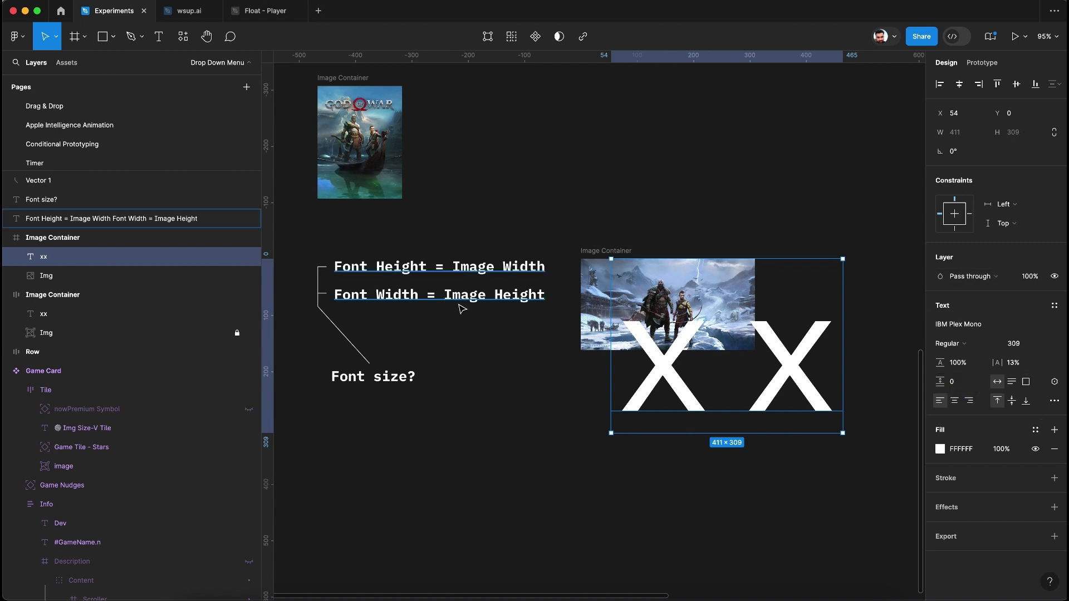
- Check the landscape image's height and reduce the "xx" text's letter spacing to -66%
click(583, 316)
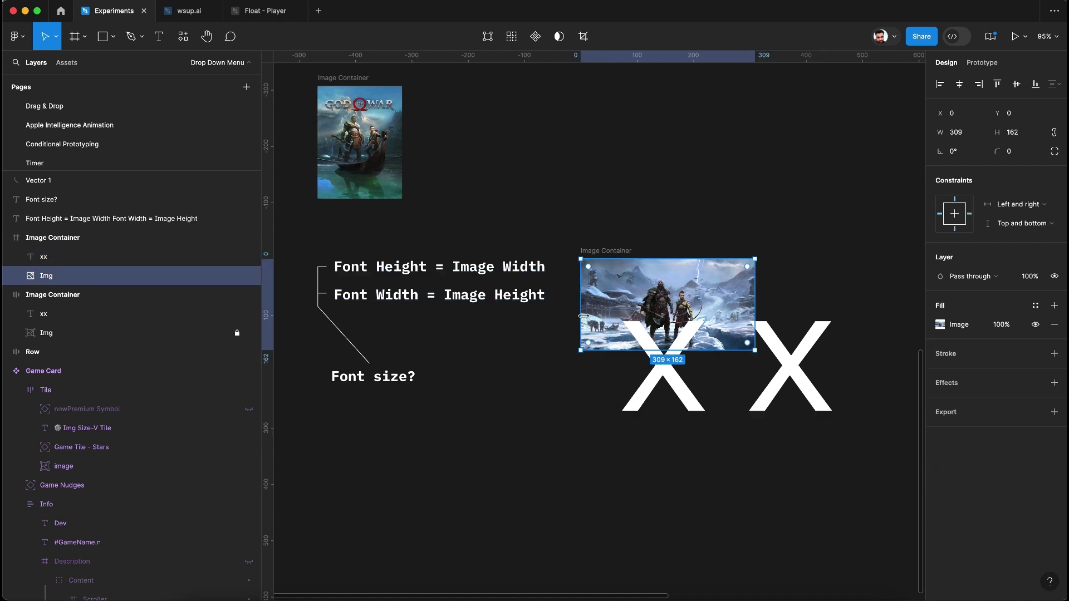
click(720, 348)
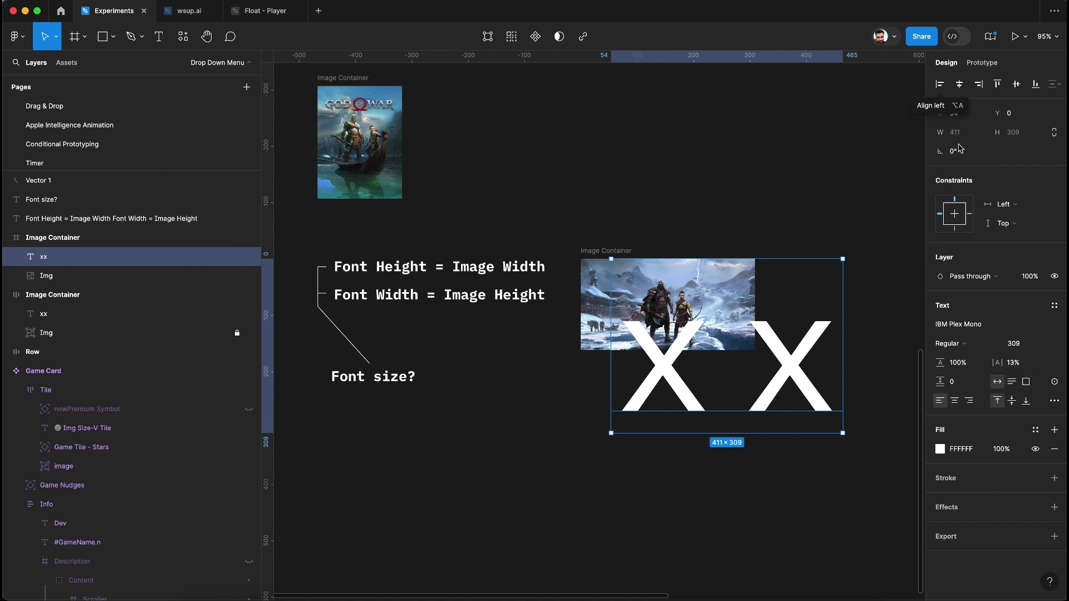
drag(1000, 364, 906, 381)
click(1023, 368)
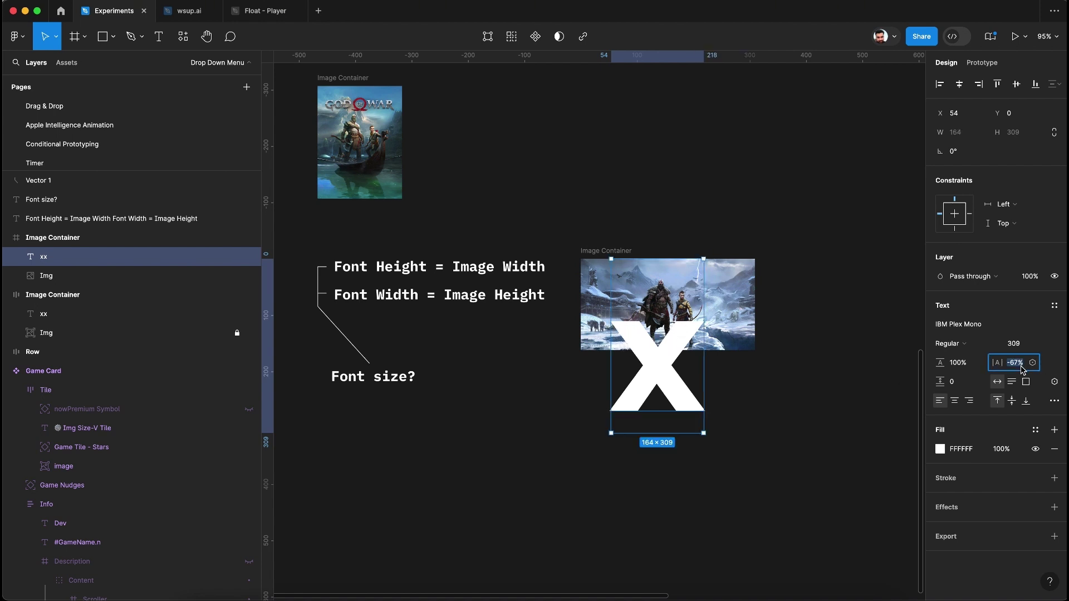
key(Up)
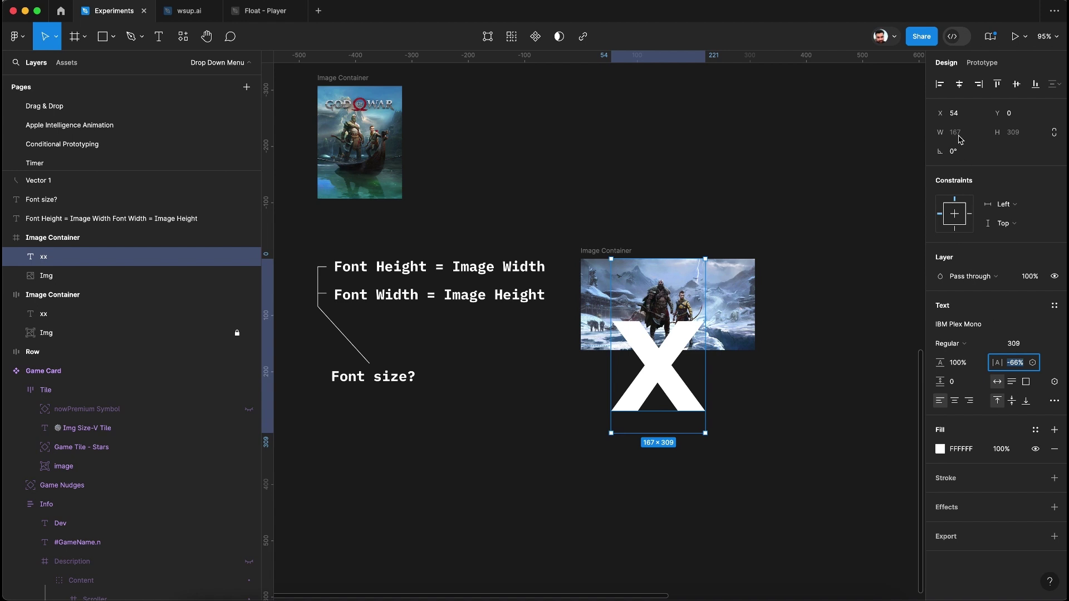
key(Escape)
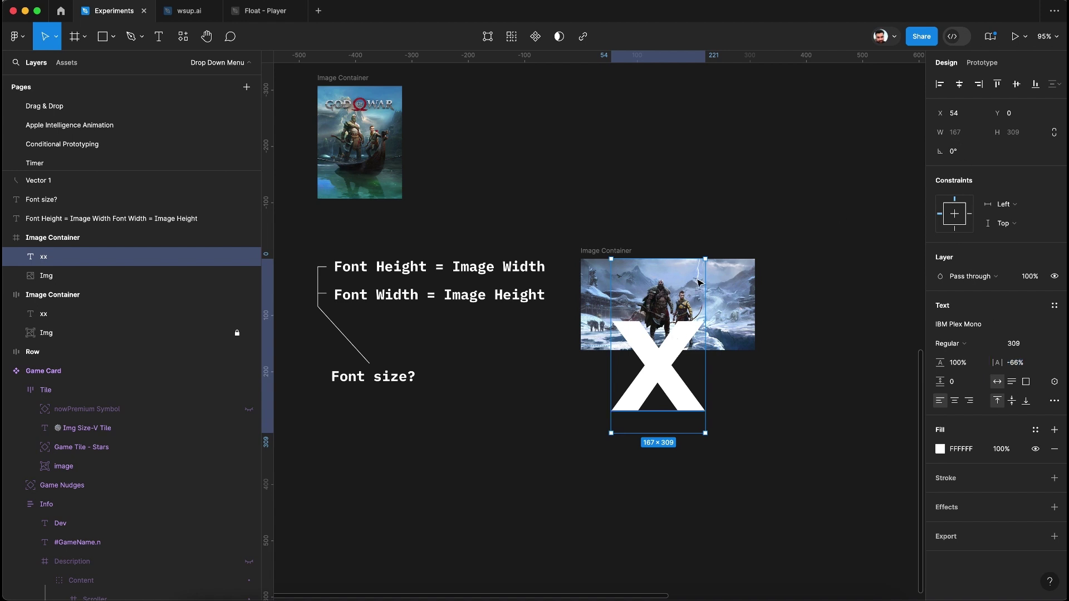
- Rotate the "xx" text to -90° and align it to the left and top of the landscape Image Container
drag(708, 254, 738, 390)
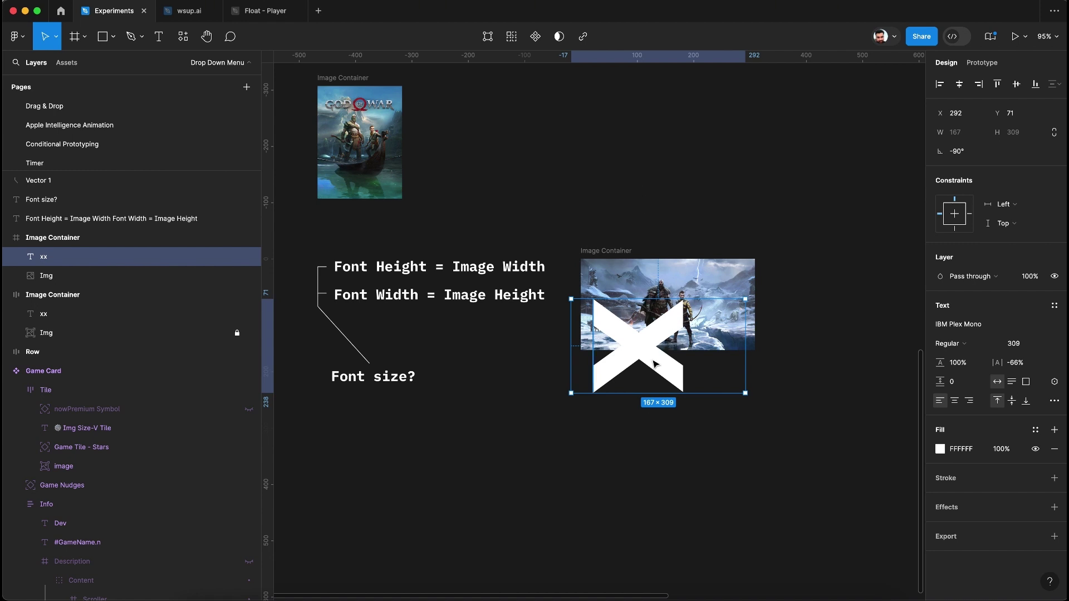
click(940, 86)
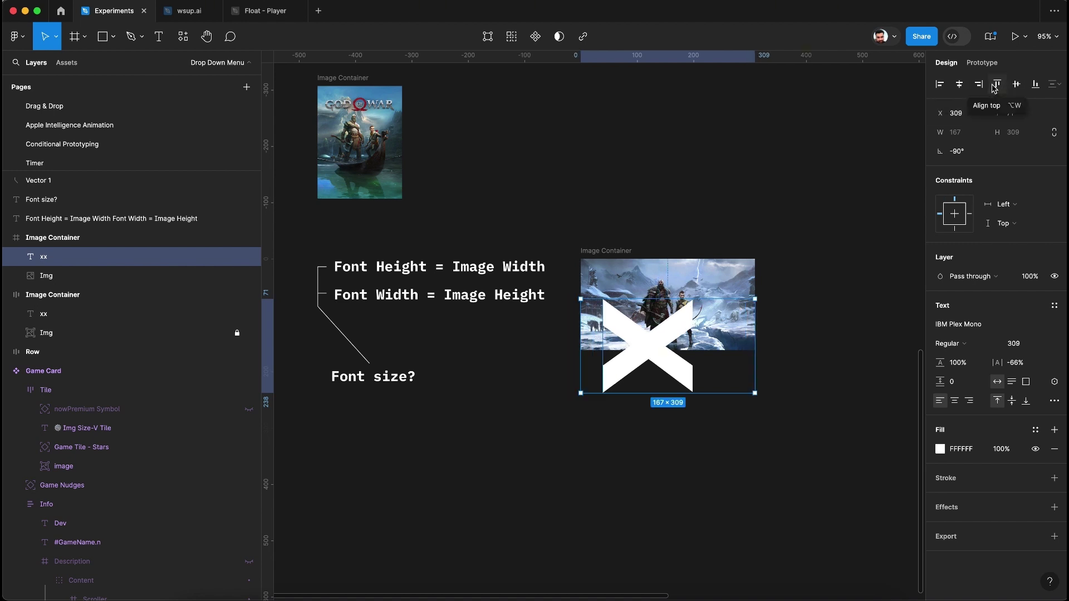
click(994, 86)
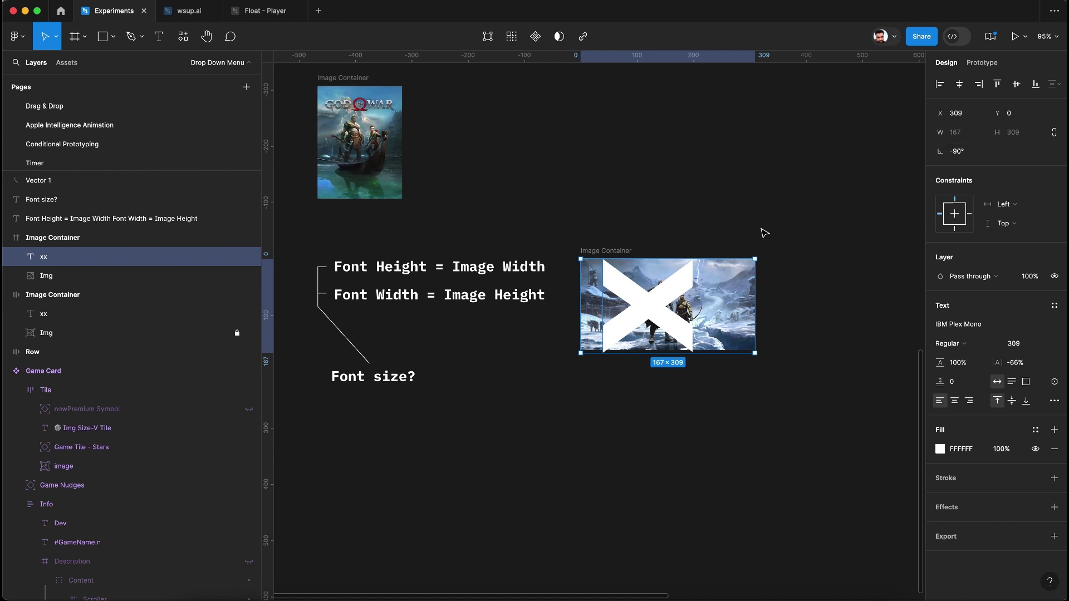
- Compare the rotated text's width with the landscape image's height and set the text's letter spacing to -68%
click(148, 278)
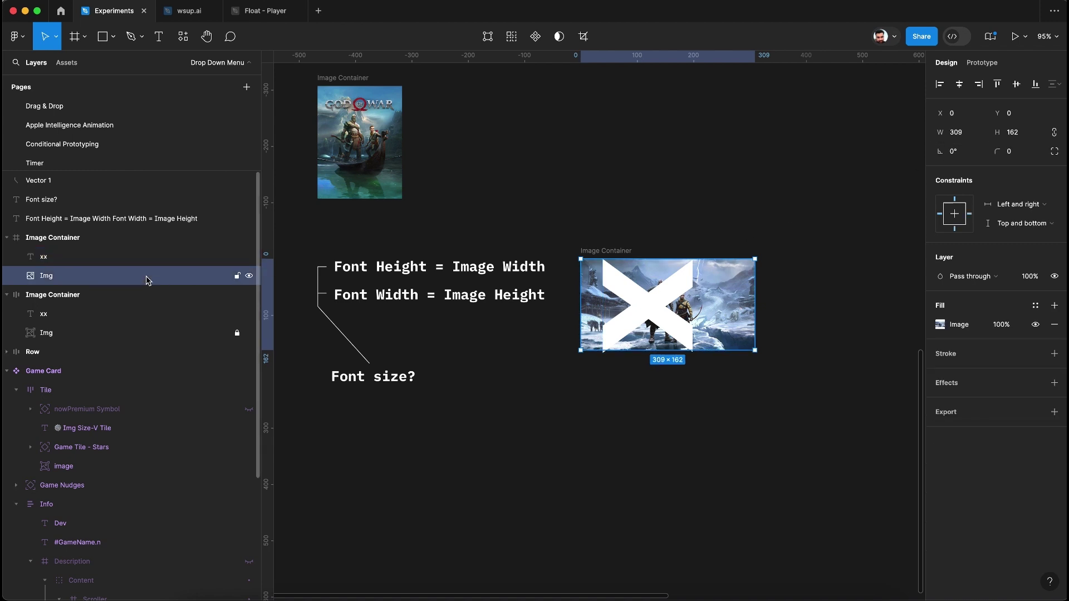
click(128, 261)
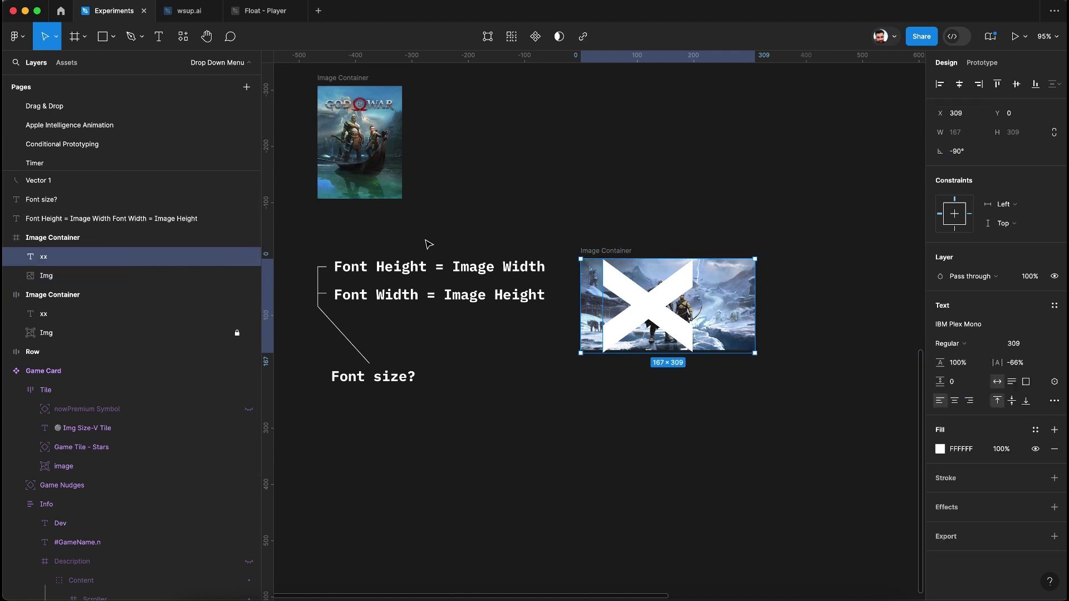
click(118, 277)
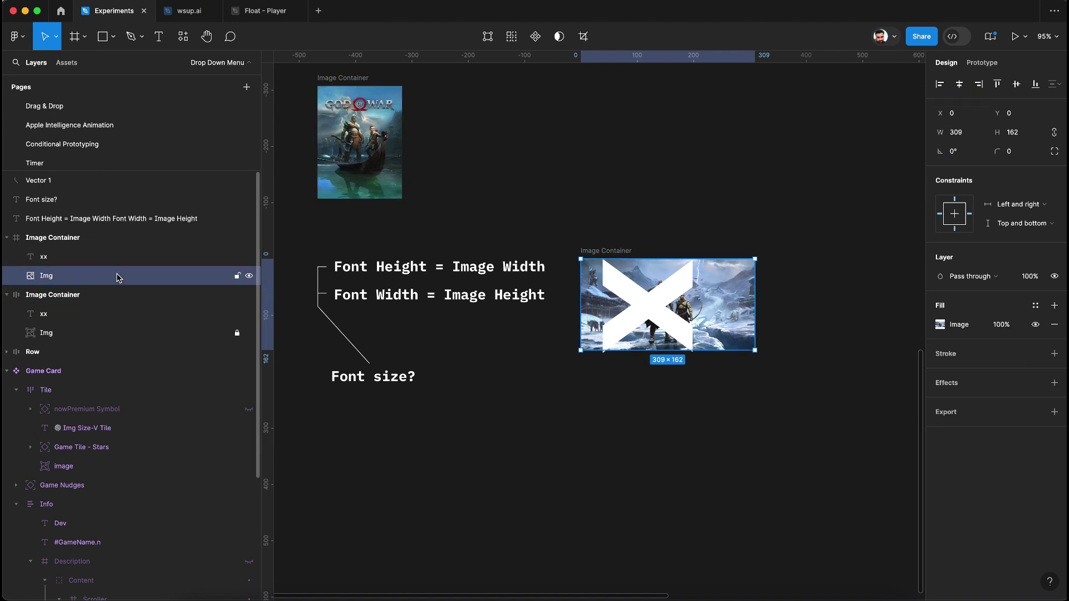
click(101, 257)
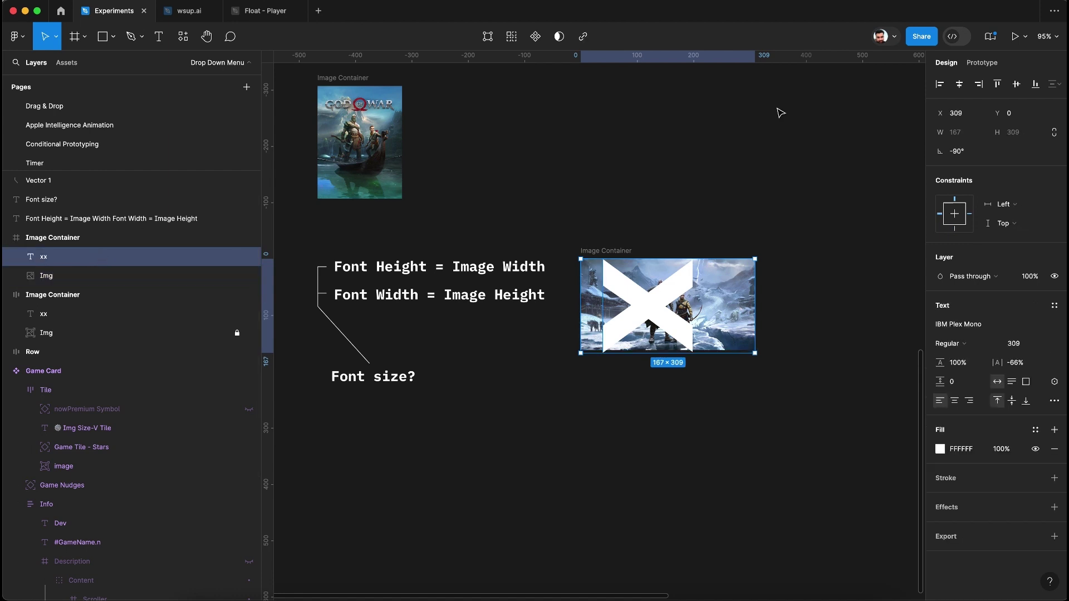
click(1016, 363)
key(Down)
key(Down)
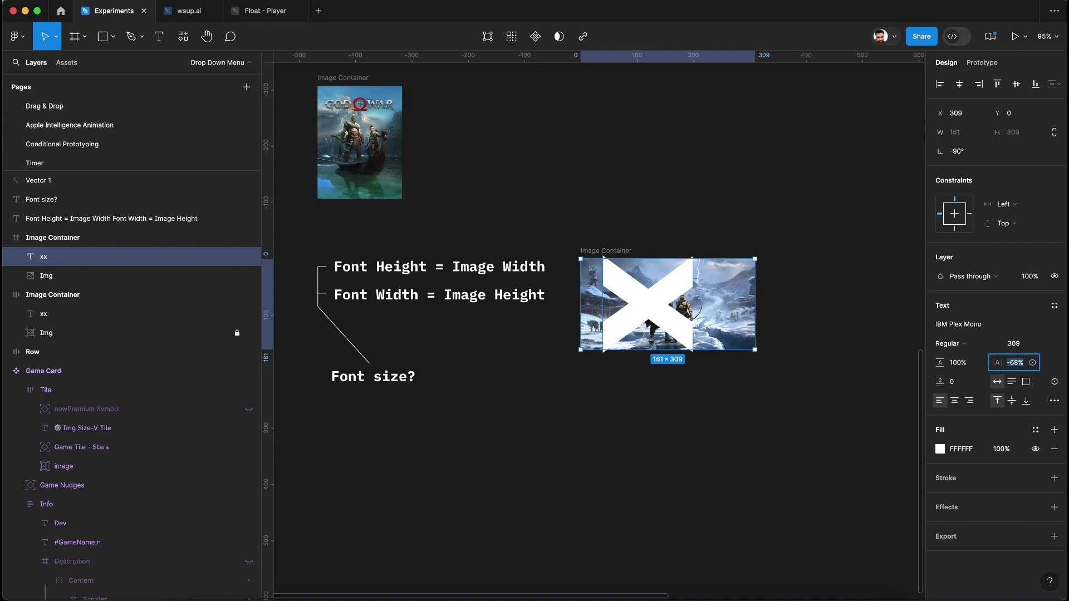
click(797, 415)
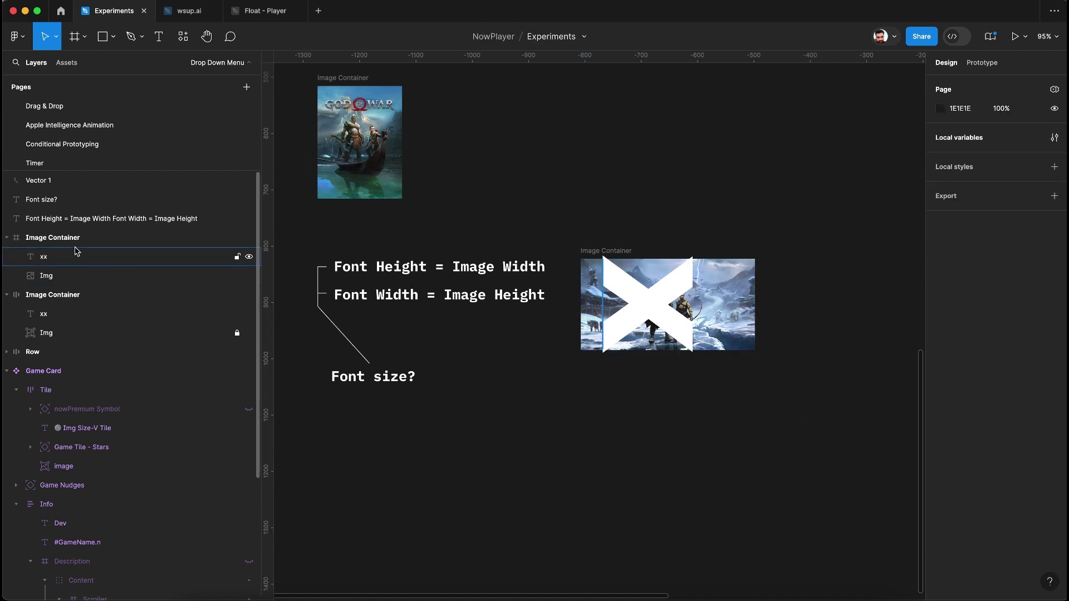
- Add auto layout to the landscape Image Container and select its Img layer
click(52, 238)
key(shift+2)
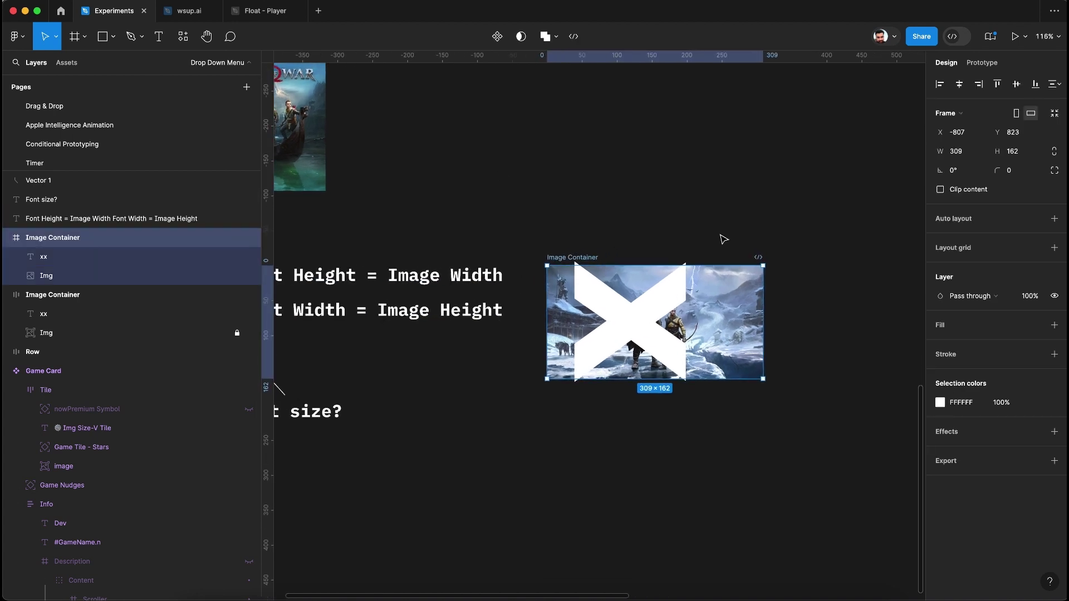
scroll(724, 240, up, 3)
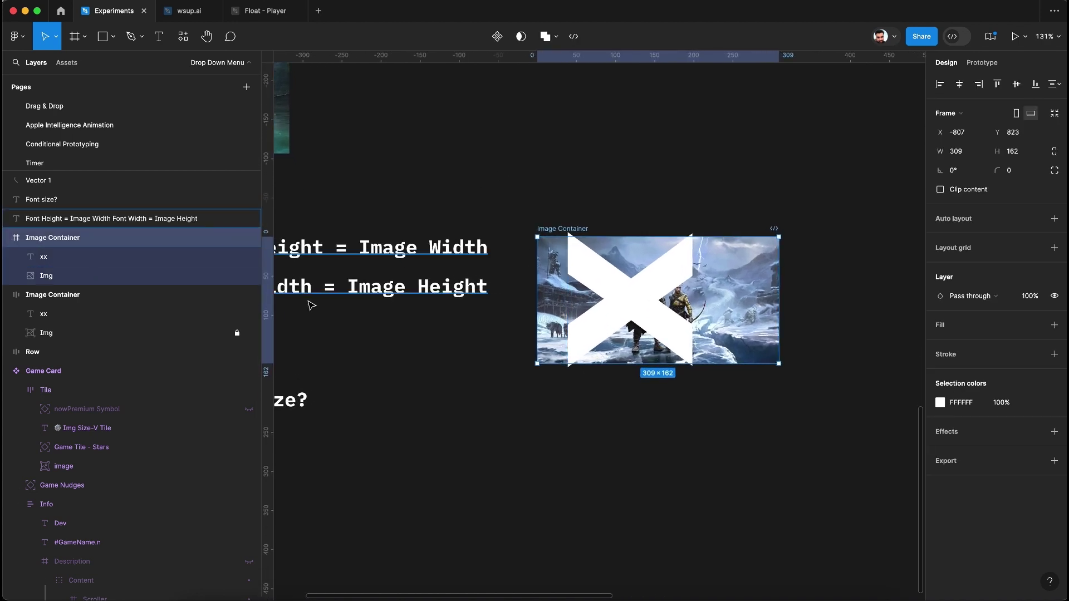
click(1055, 220)
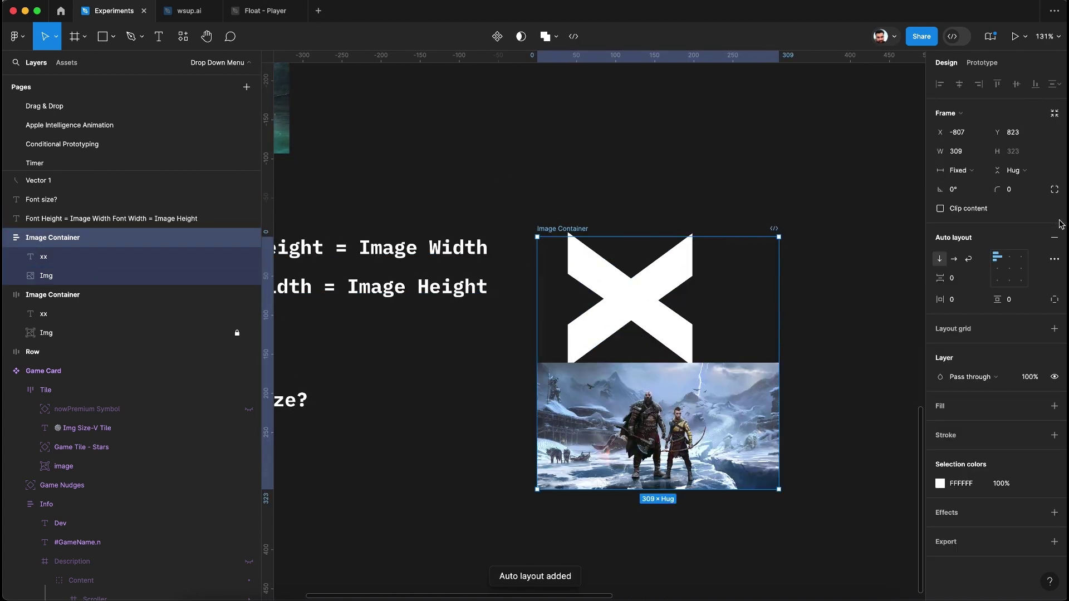
click(123, 277)
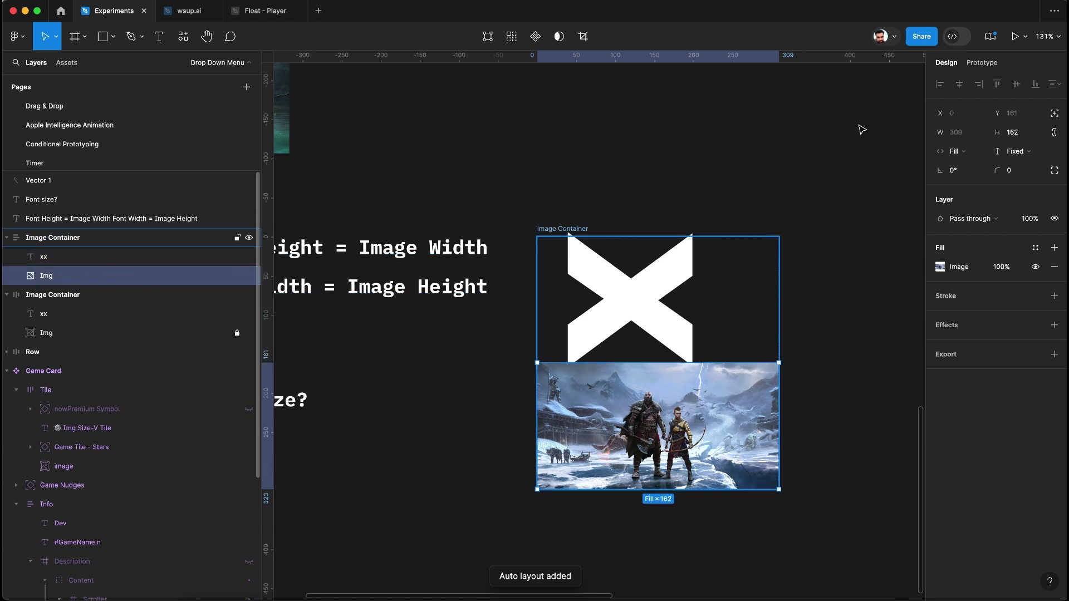
- Give the Img layer absolute position with left-and-right and top-and-bottom constraints, and set its Y position to 0
click(1054, 113)
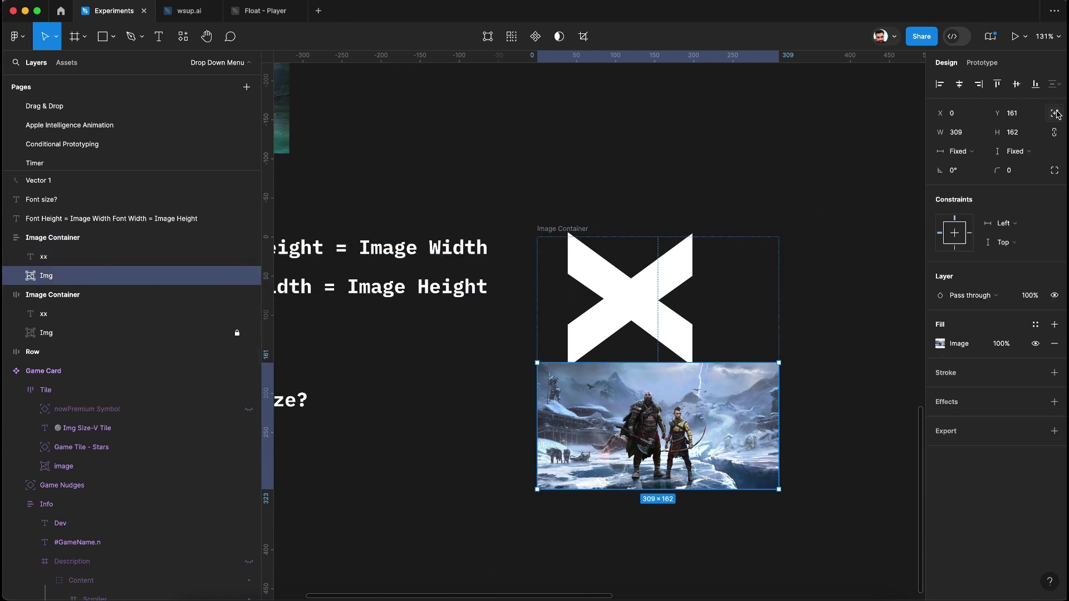
click(969, 233)
shift+click(954, 249)
shift+click(939, 234)
click(1014, 118)
text(0)
key(Return)
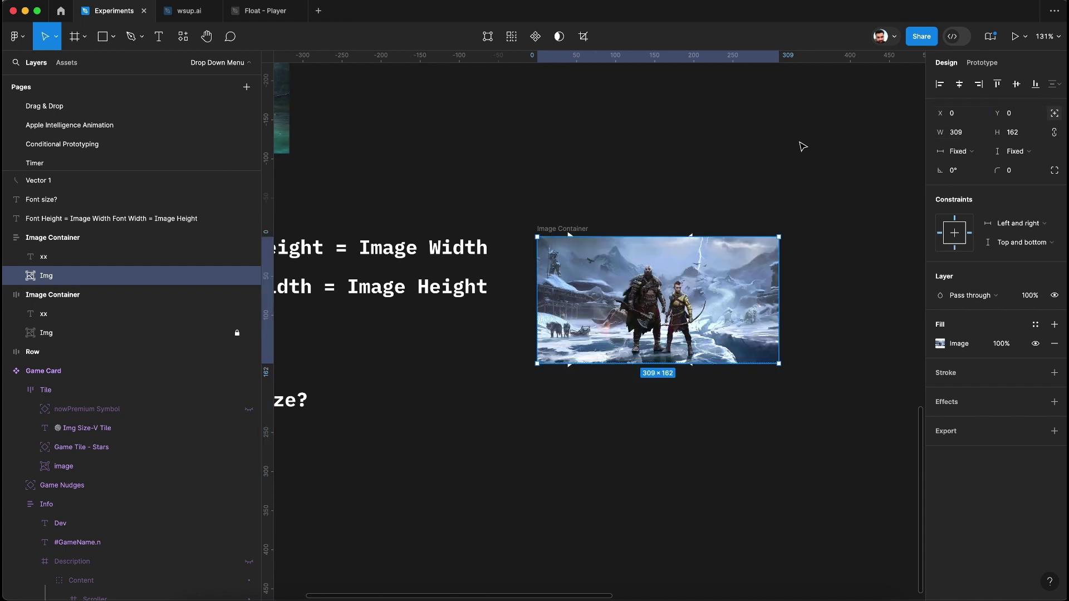
- Set the landscape Image Container's auto layout canvas stacking to First on top
click(119, 238)
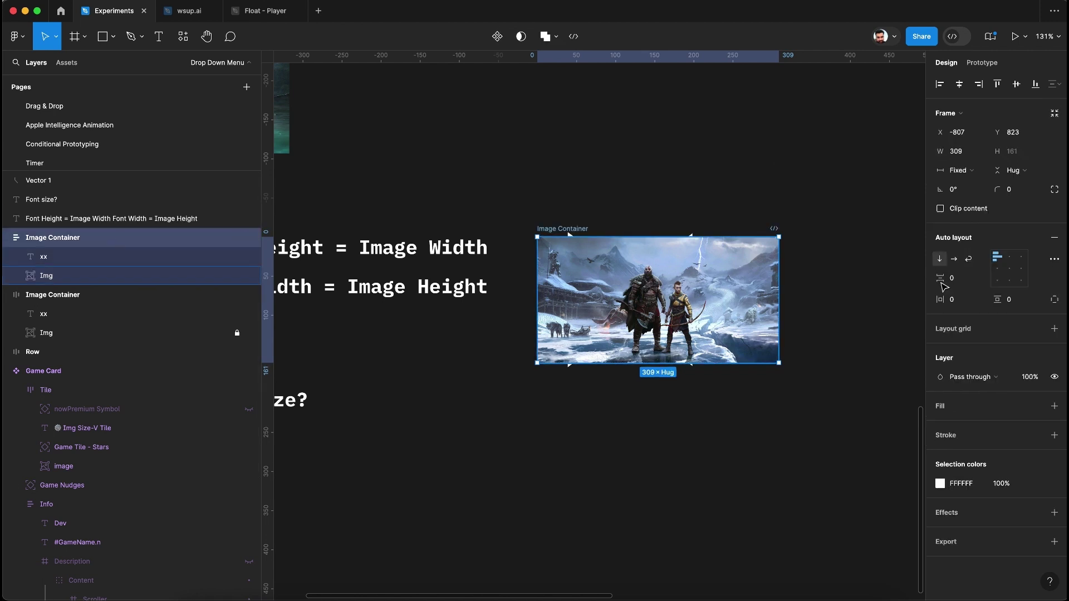
click(1054, 260)
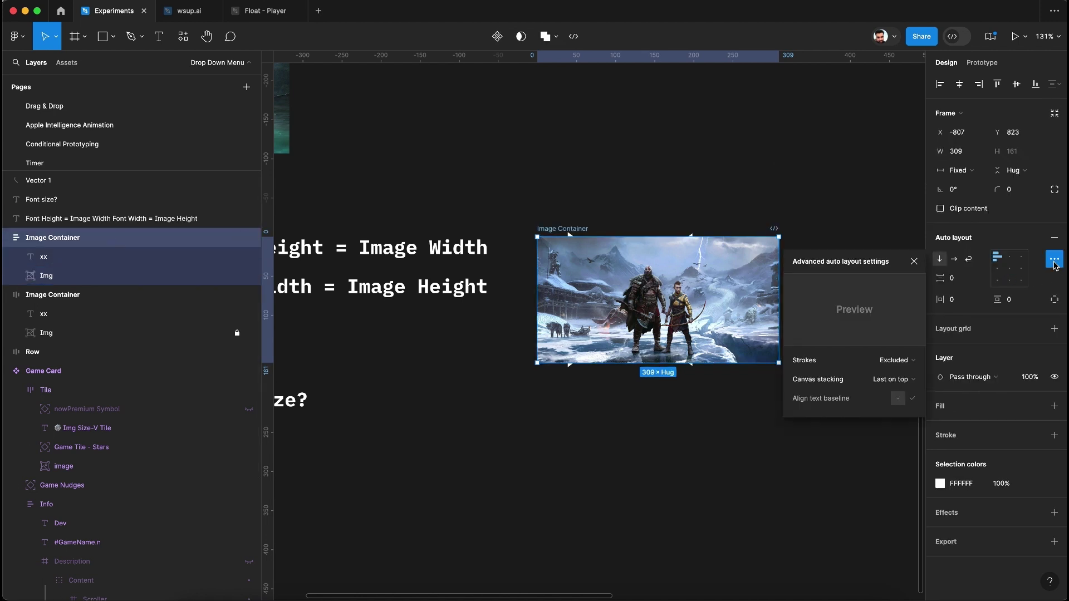
click(896, 382)
click(890, 369)
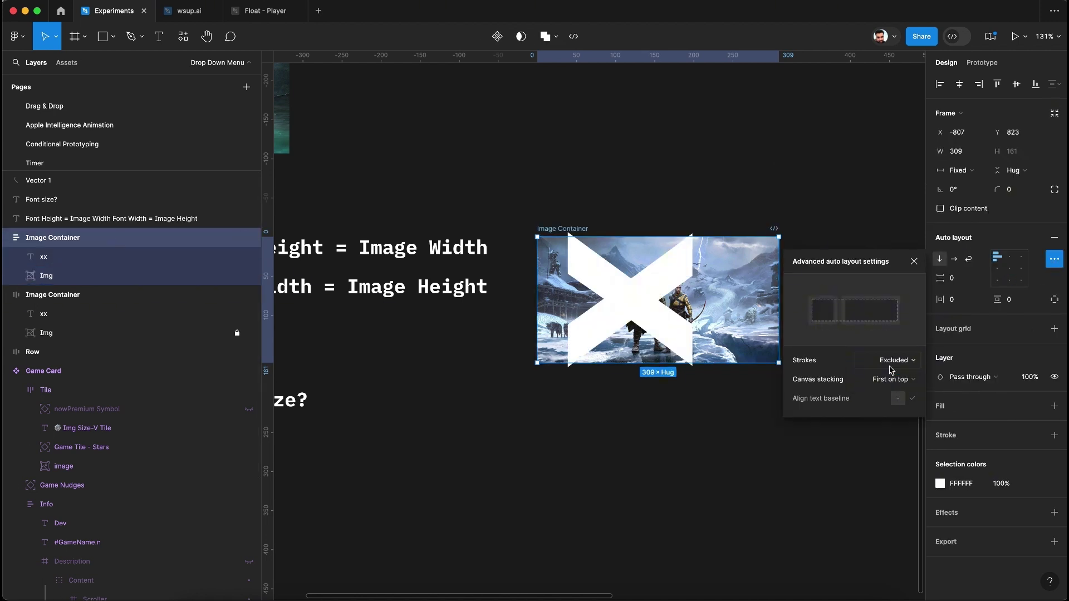
click(822, 170)
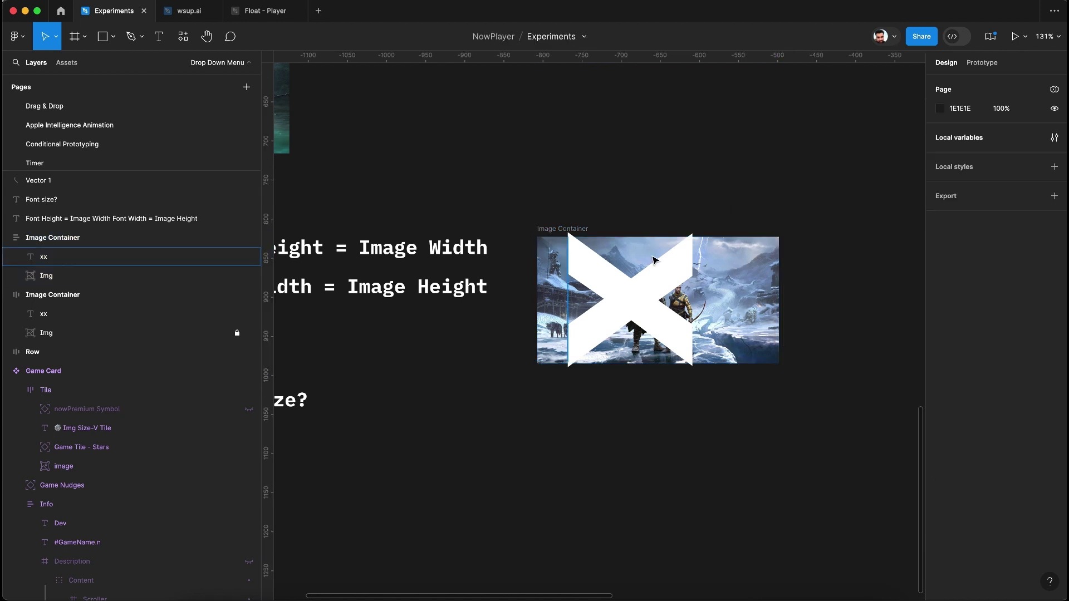
- Set the landscape container's "xx" text layer opacity to 0%
super+click(650, 299)
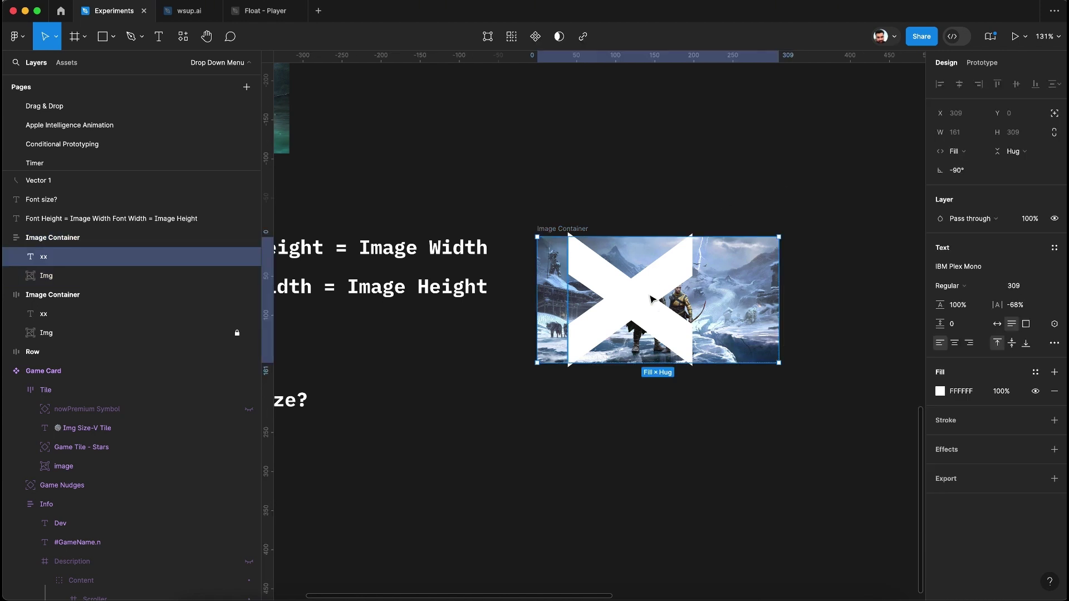
text(0)
key(Return)
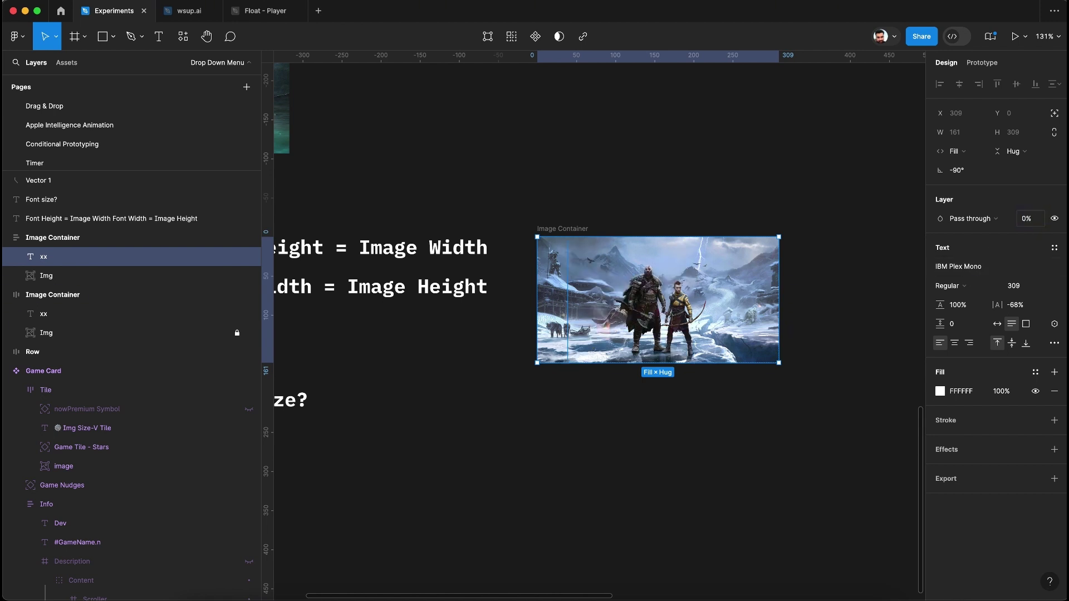
scroll(865, 208, right, 3)
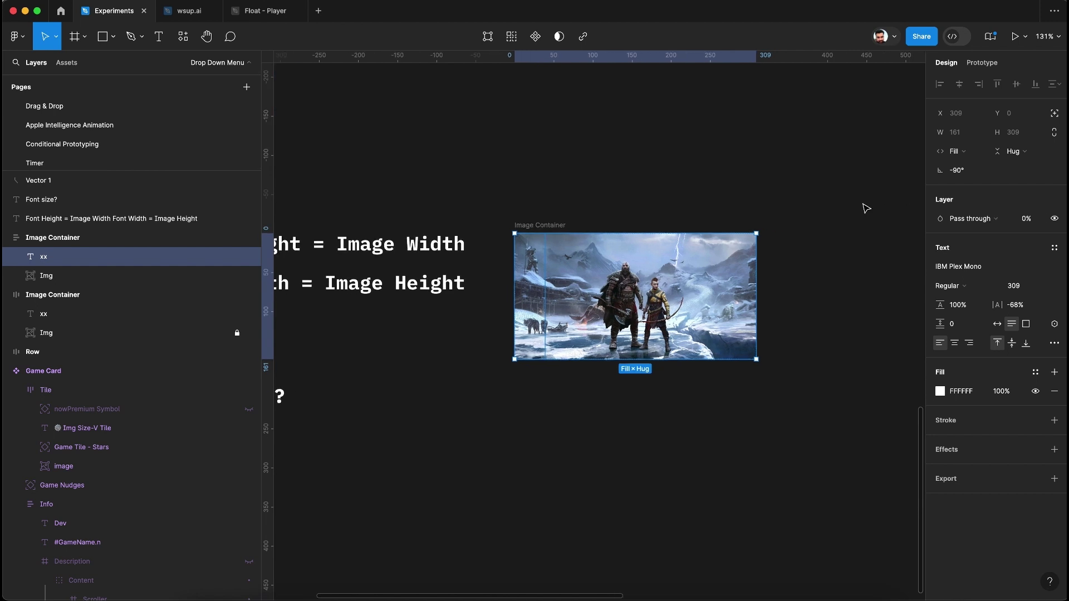
- Narrow the landscape Image Container to about 207 px wide and set its "xx" text's font size to 207
click(130, 242)
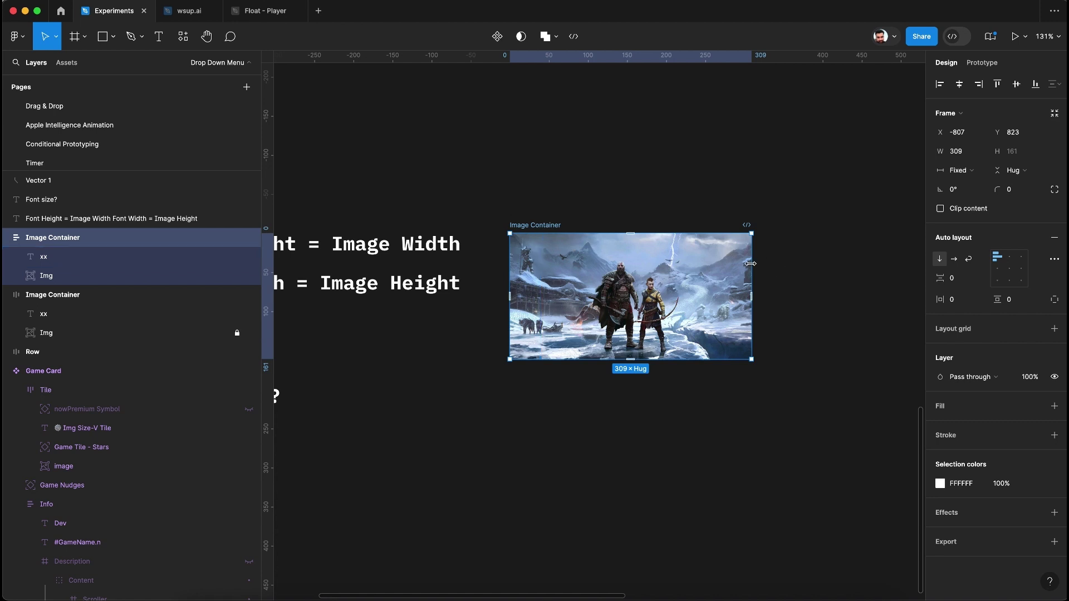
drag(750, 263, 671, 269)
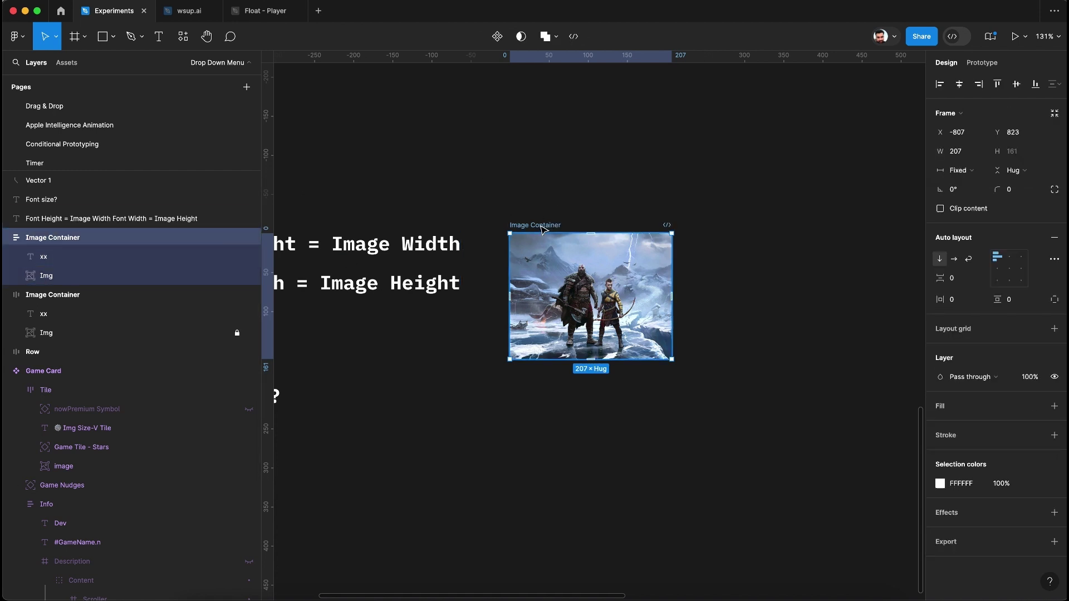
click(93, 262)
click(1015, 288)
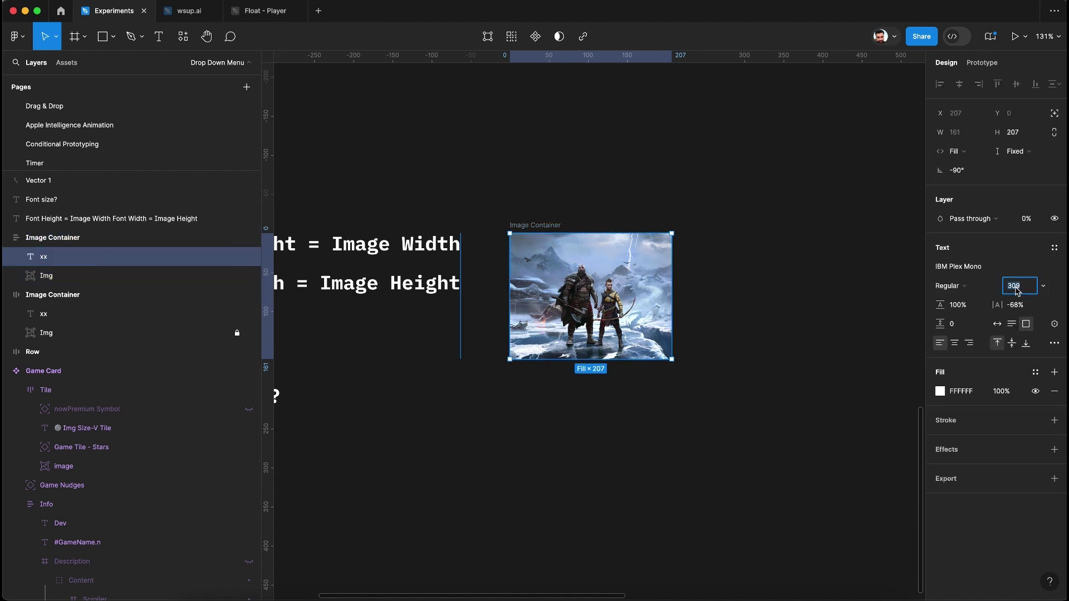
text(207)
key(Return)
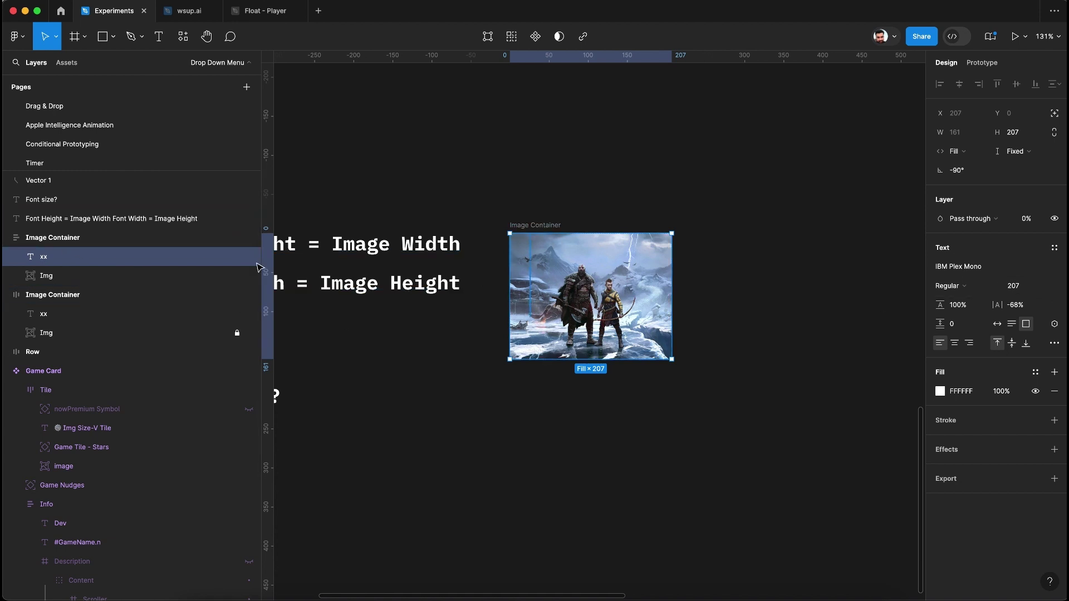
- Set both the height and width sizing of the landscape container's "xx" text to Hug contents
click(90, 242)
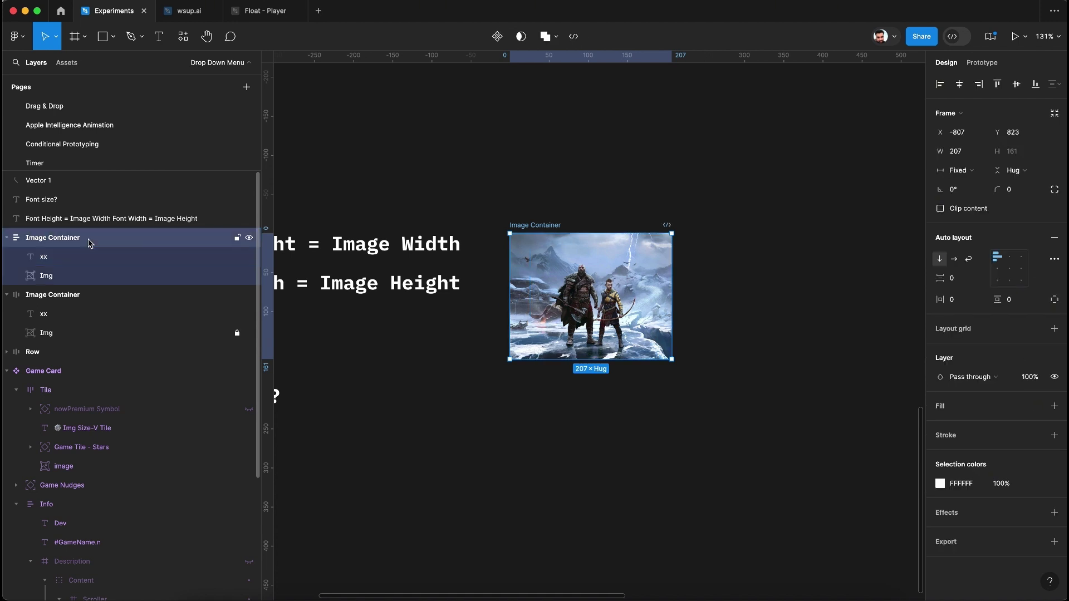
click(82, 257)
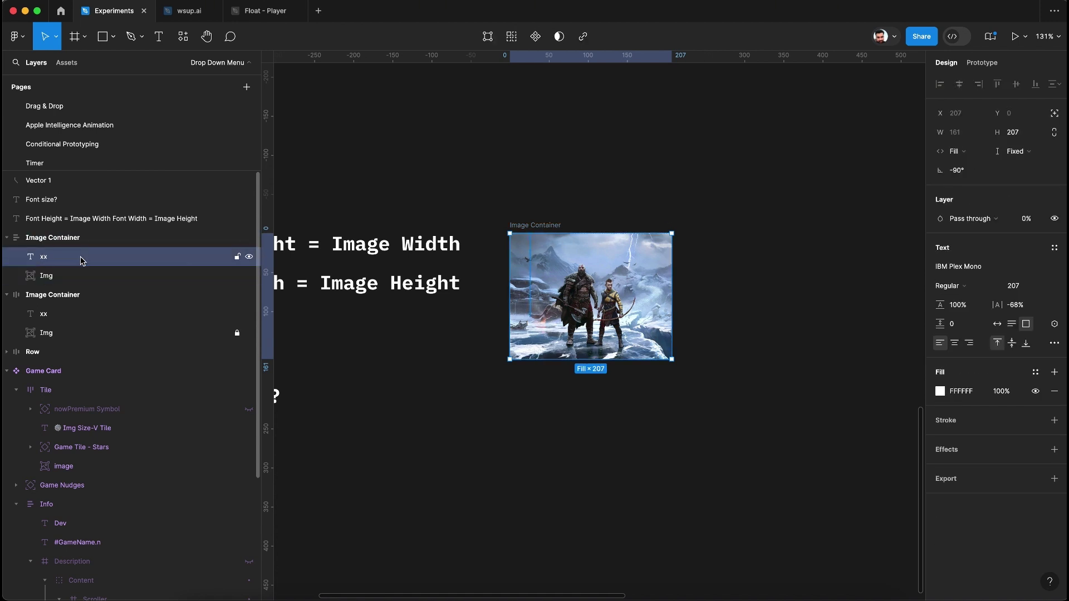
click(1030, 159)
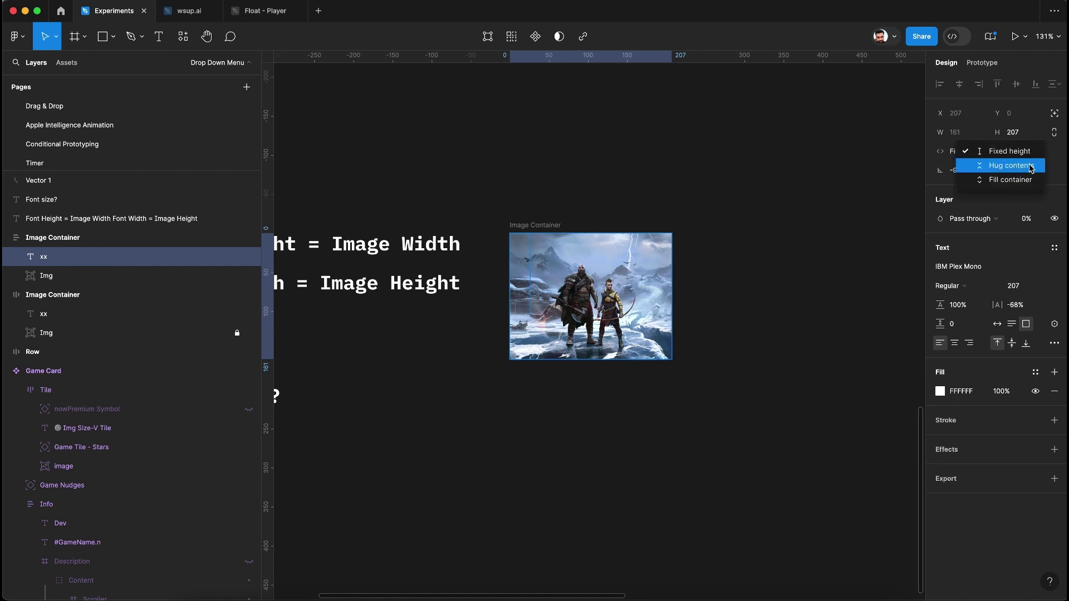
click(1030, 166)
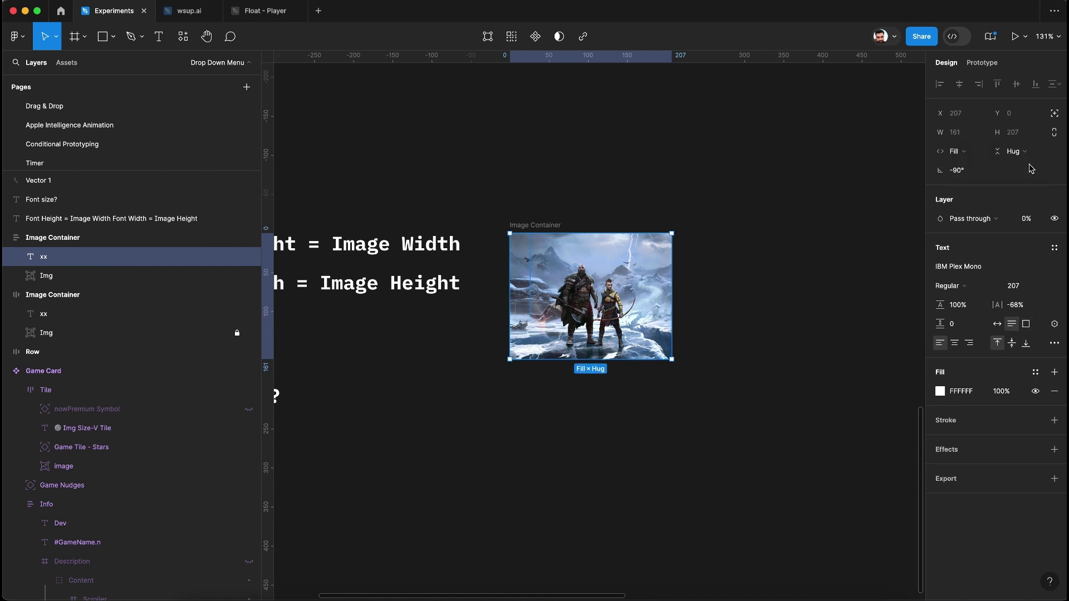
click(971, 155)
click(971, 138)
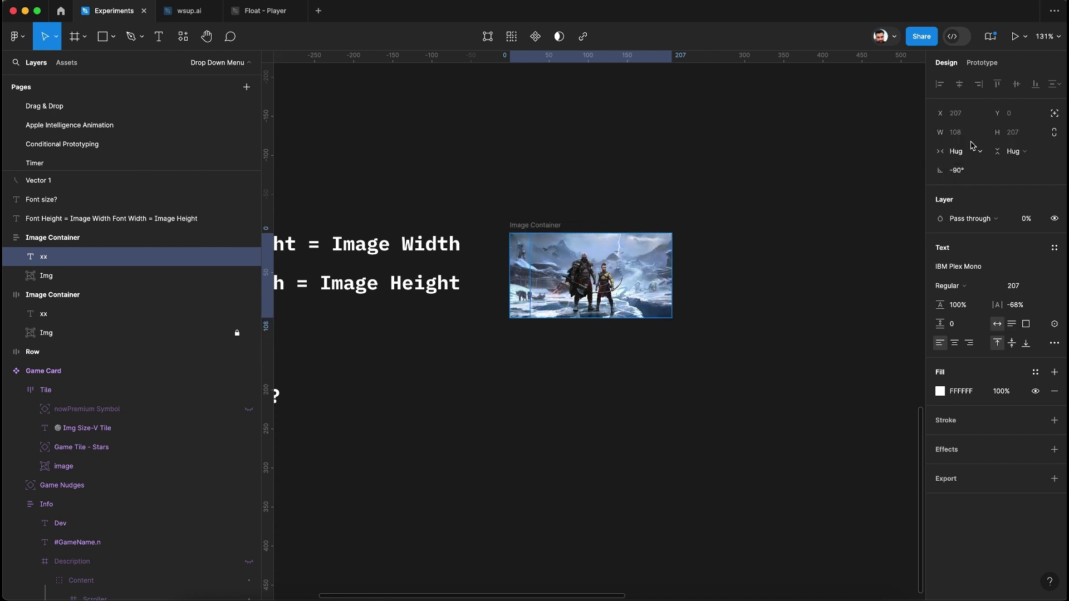
- Widen the landscape Image Container to about 349 px and set its "xx" text's font size to 350
click(751, 239)
click(668, 258)
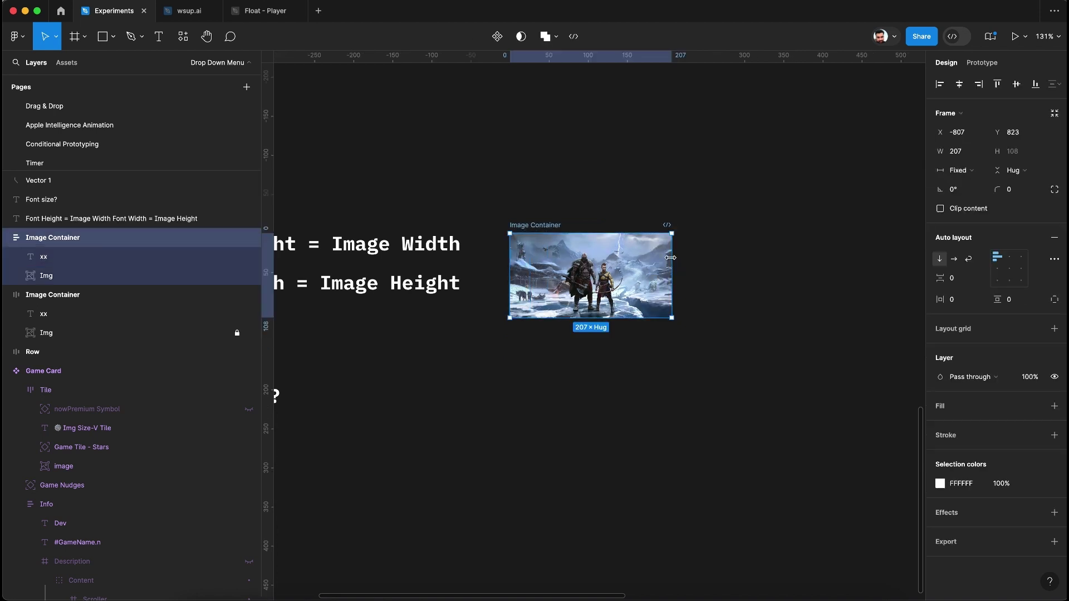
drag(670, 258, 783, 262)
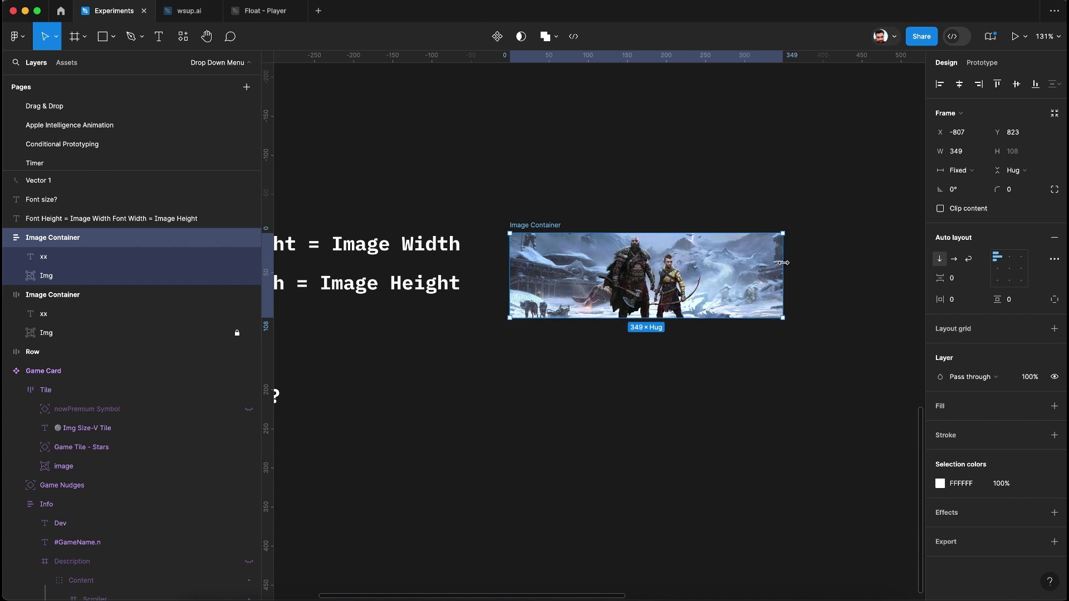
click(567, 278)
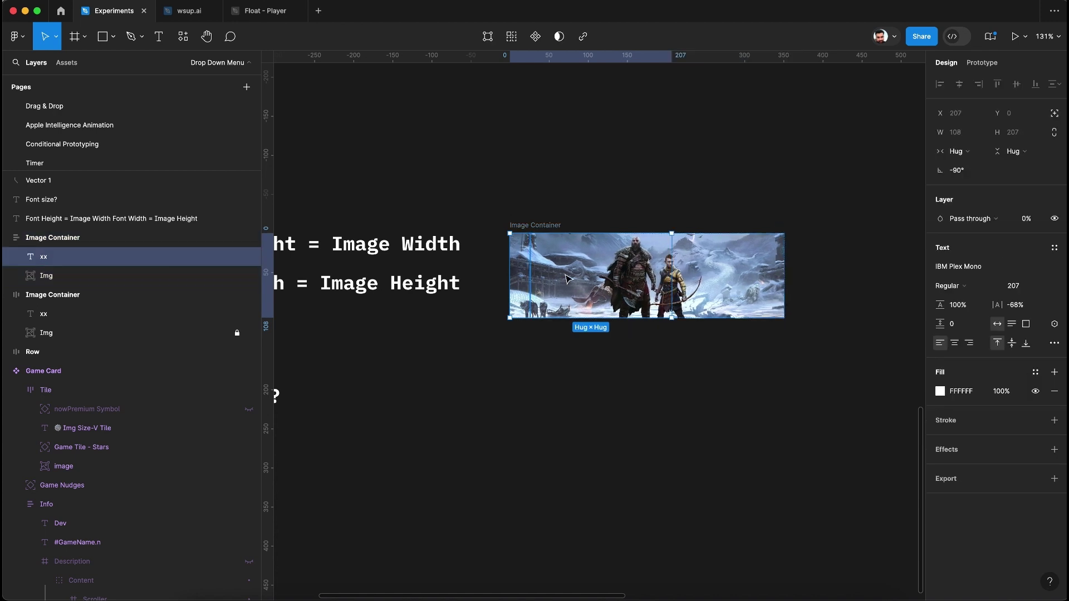
click(1019, 286)
text(350)
key(Return)
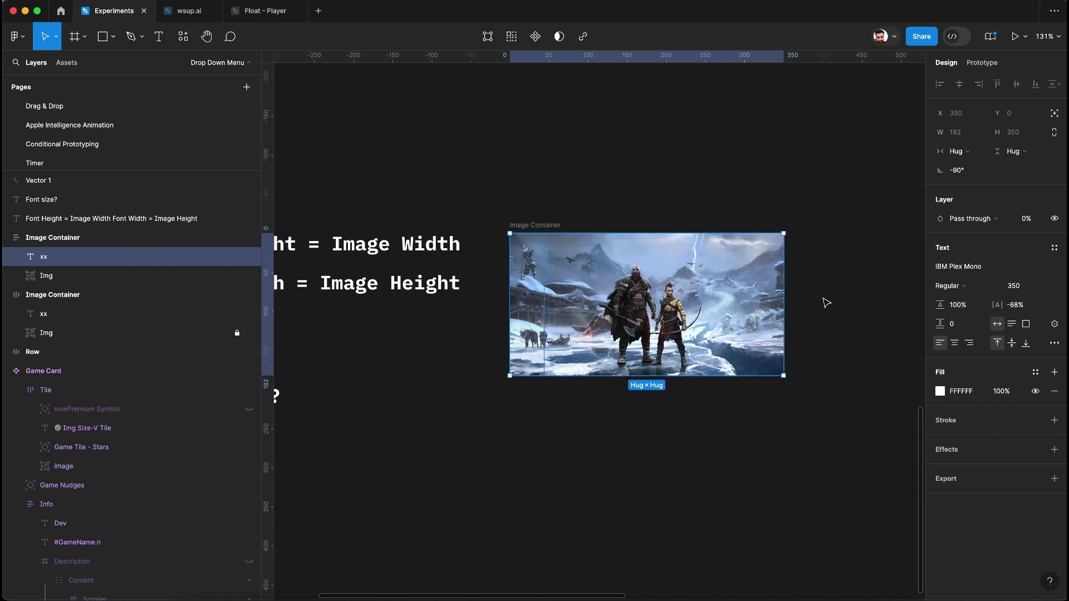
key(Escape)
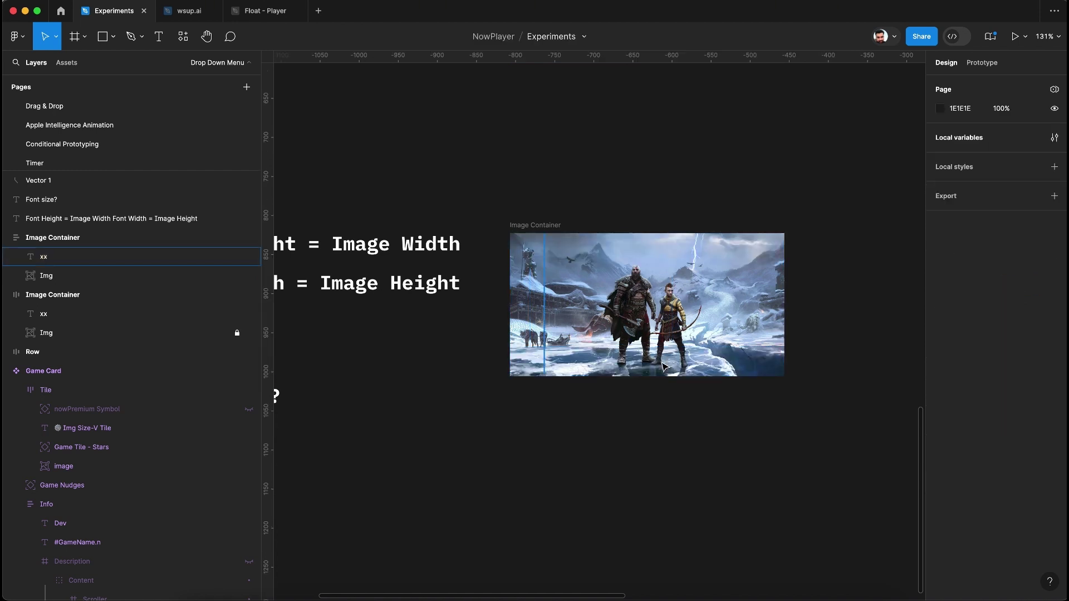
- Move the portrait Image Container to an empty canvas area at about X -80, Y 845
scroll(611, 187, down, 3)
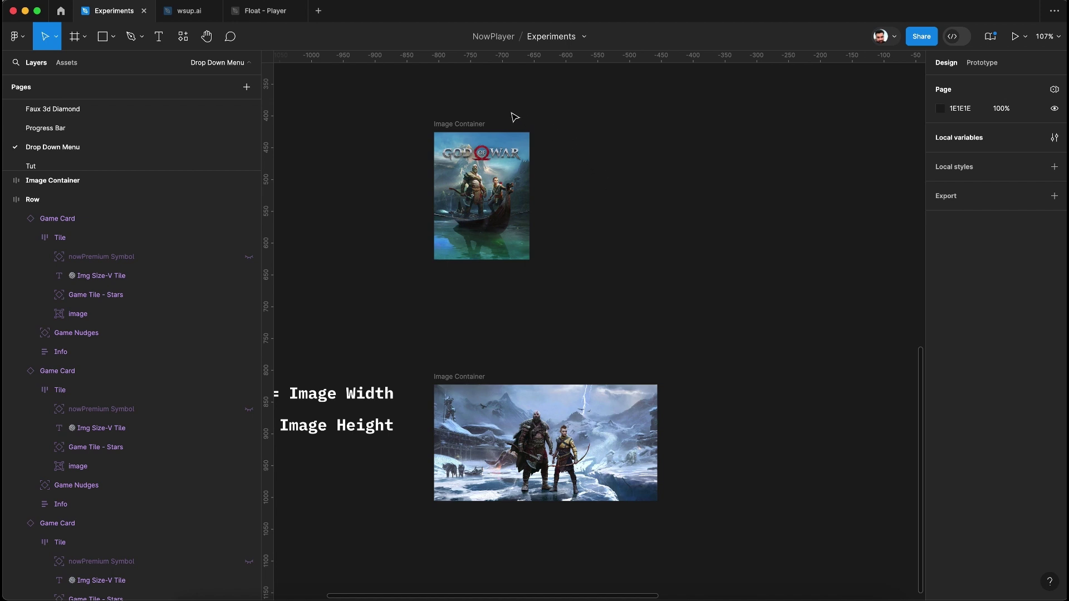
click(457, 128)
scroll(458, 128, down, 5)
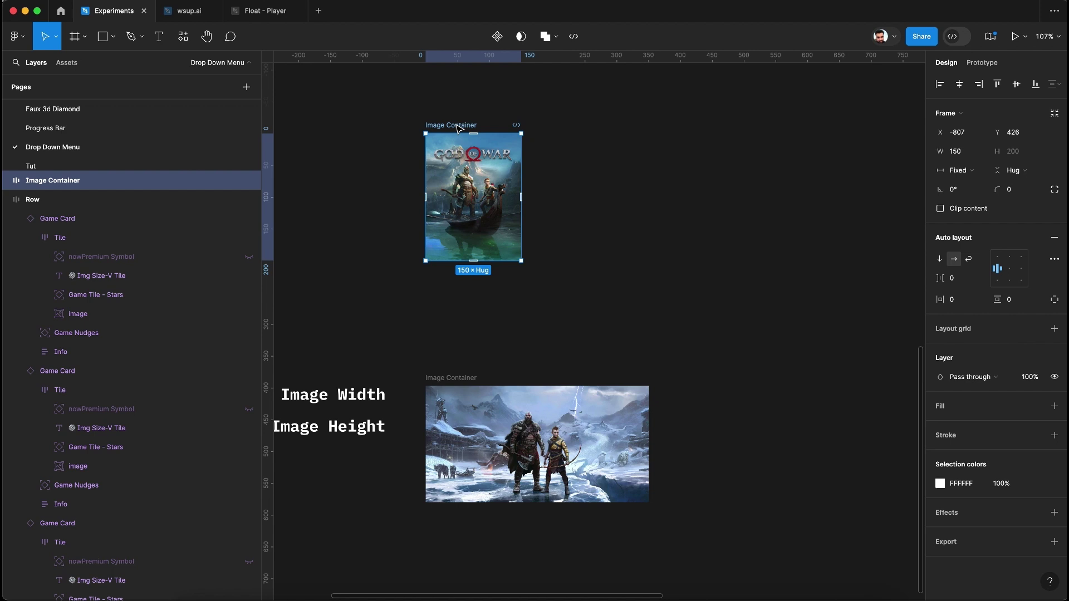
drag(389, 129, 696, 306)
scroll(695, 306, right, 3)
key(shift+2)
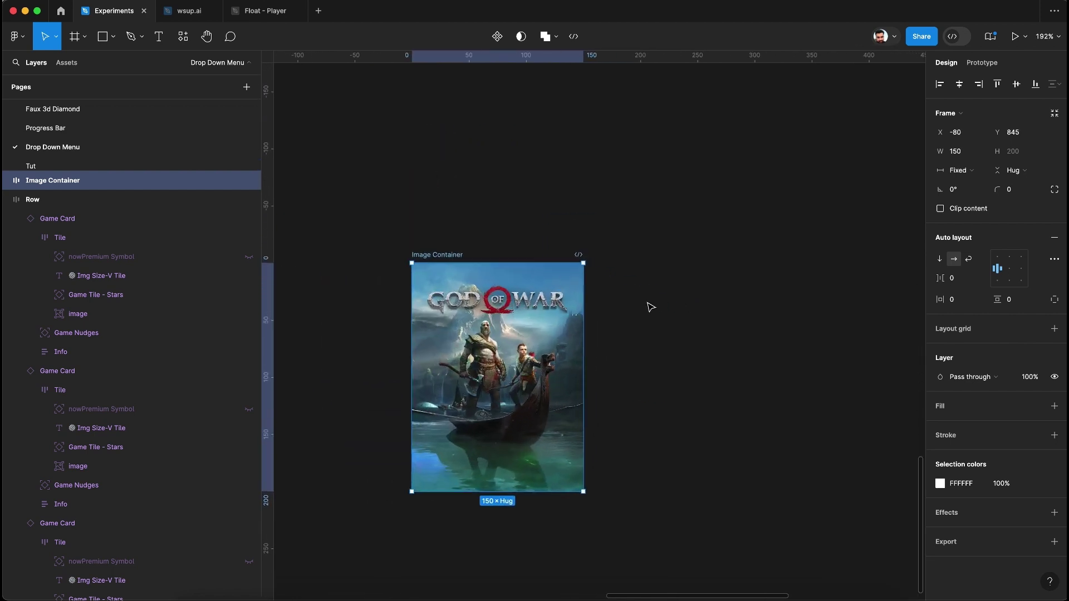
- Wrap the portrait Image Container in a new frame named "Game Card"
click(568, 135)
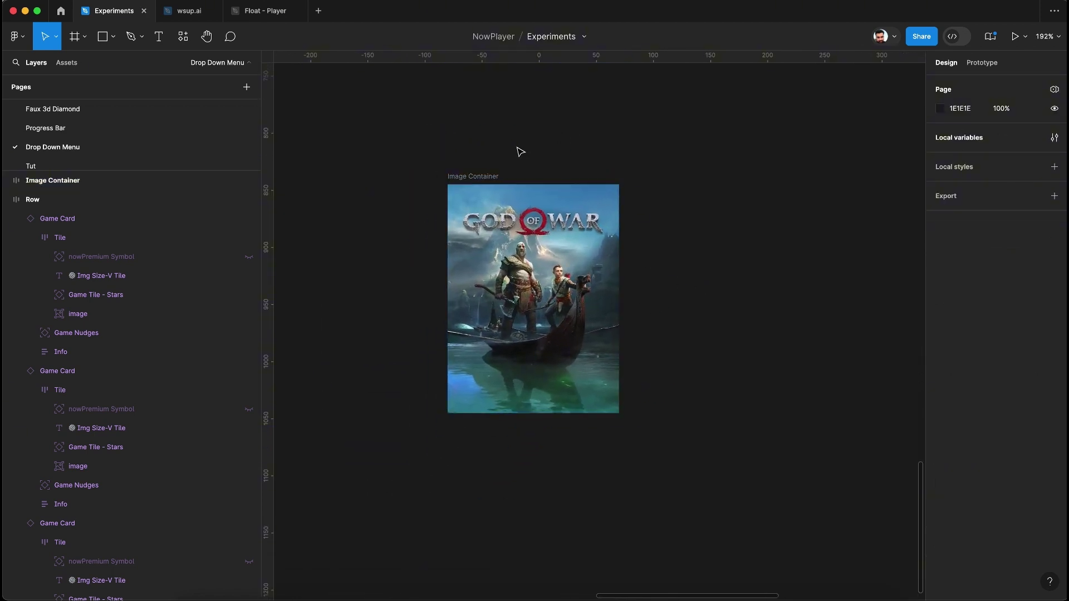
click(469, 177)
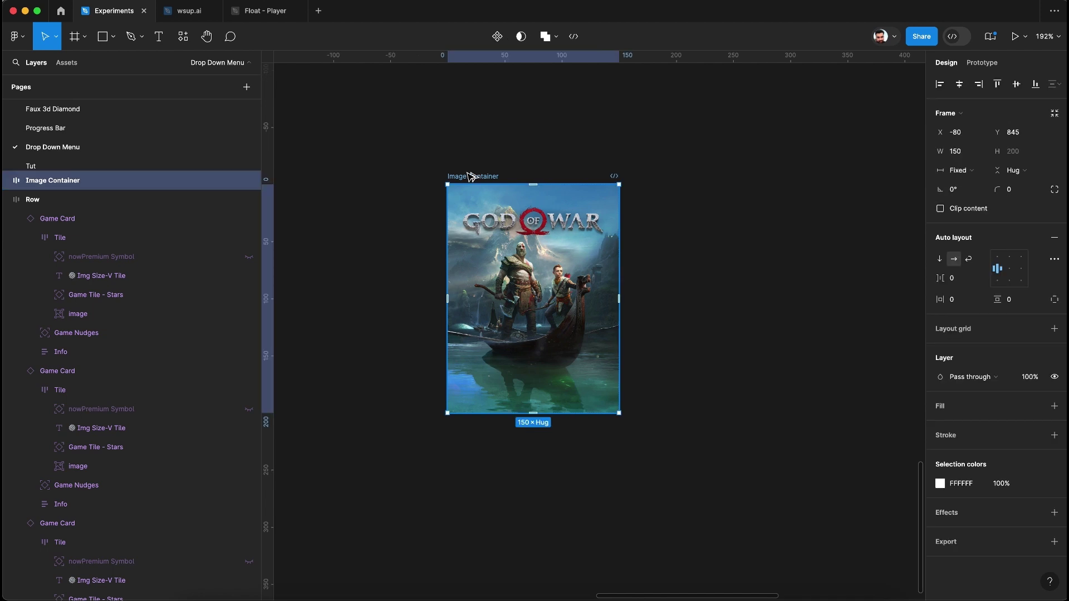
key(super+alt+g)
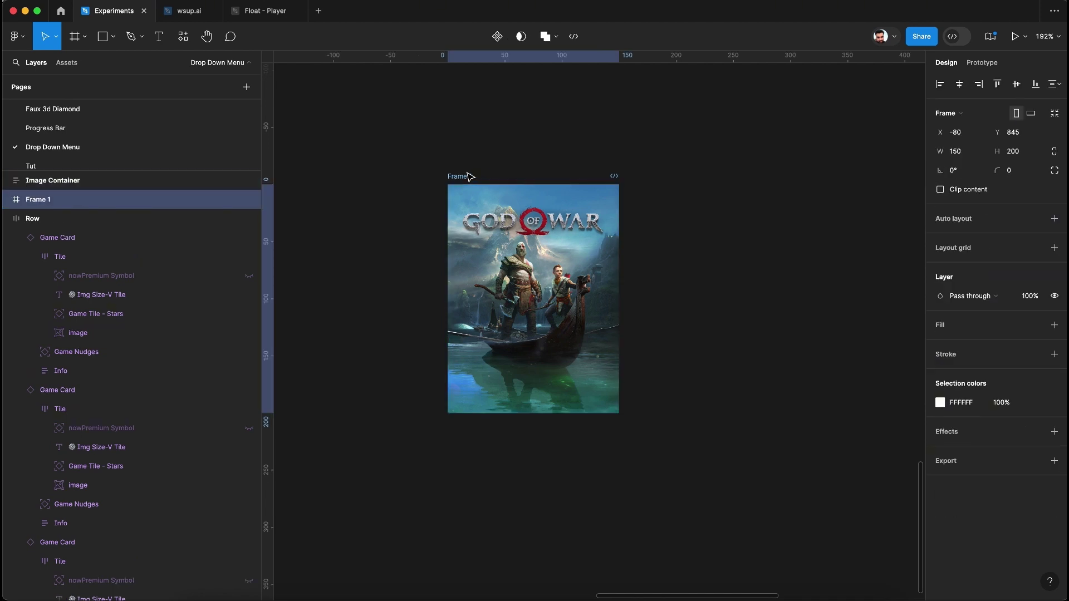
key(super+z)
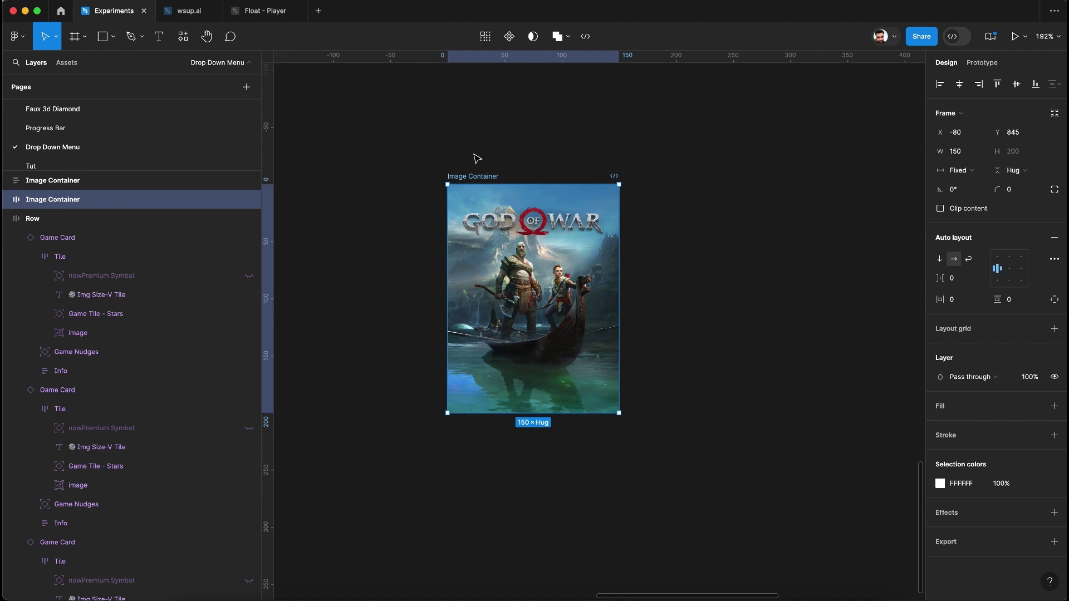
key(super+alt+g)
key(super+r)
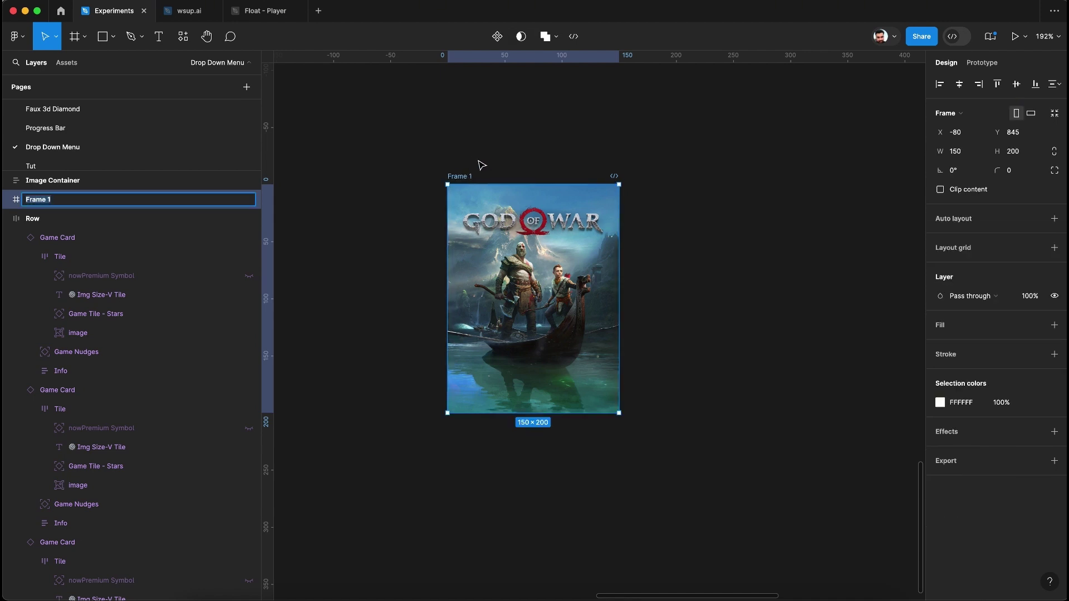
text(G)
key(Return)
click(493, 142)
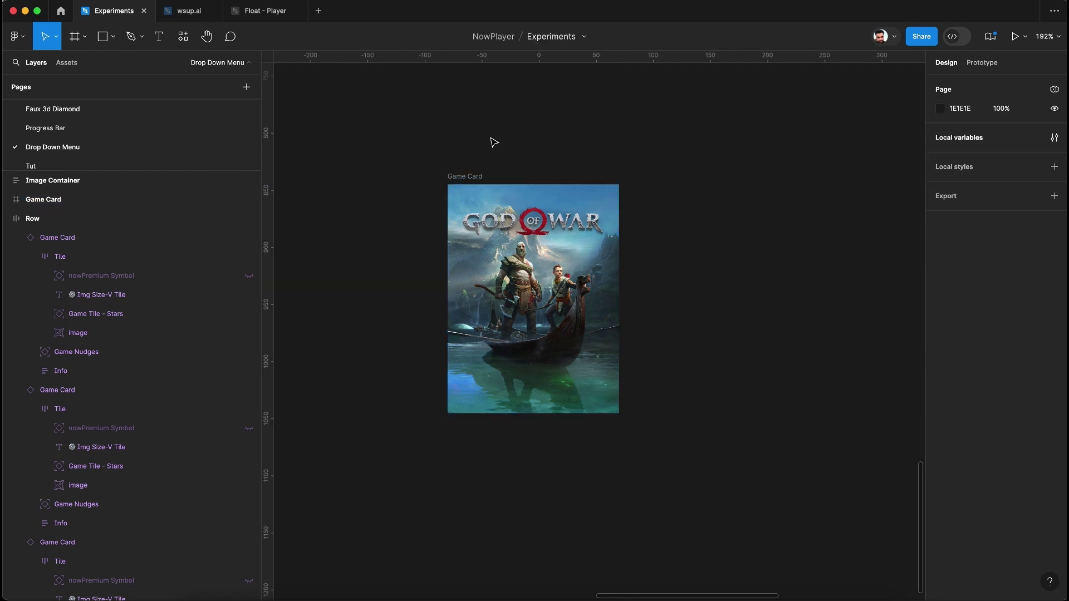
- Add a text layer reading "Game name" on the canvas just above the Game Card frame
key(t)
click(493, 121)
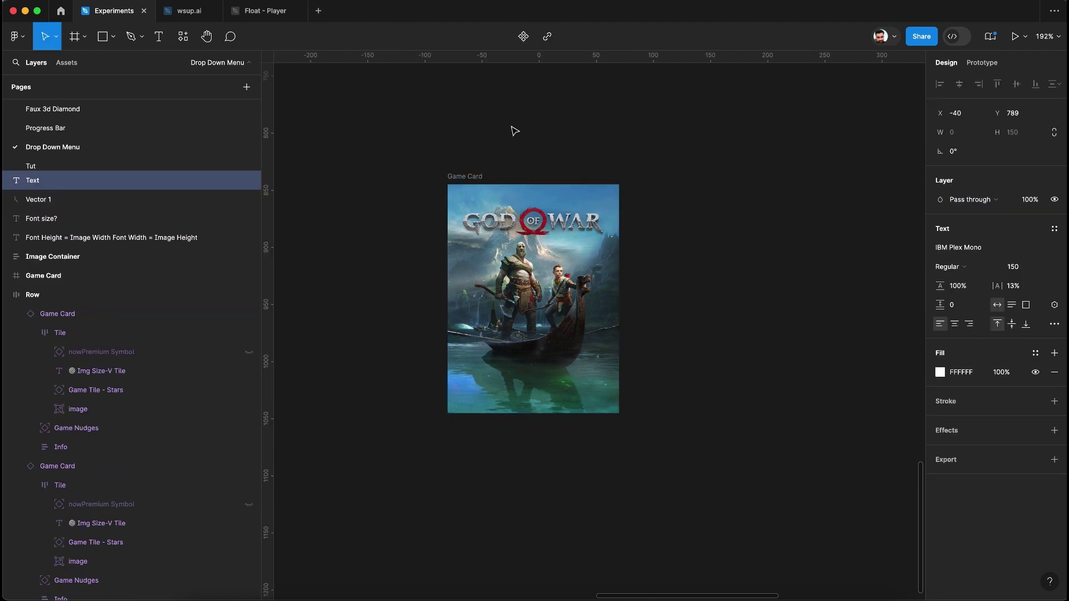
text(Ga)
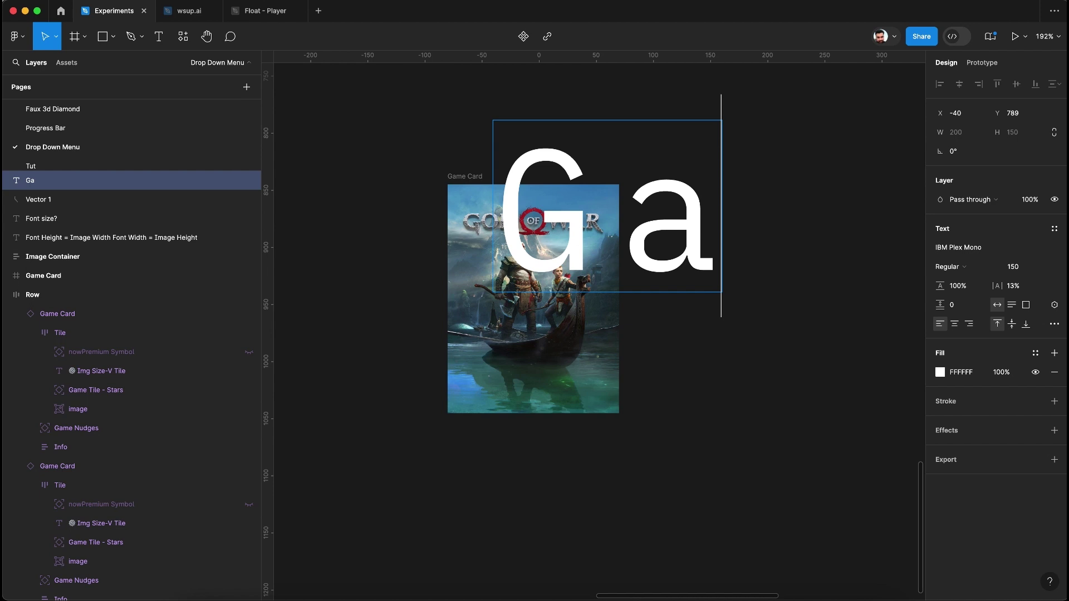
text(me name)
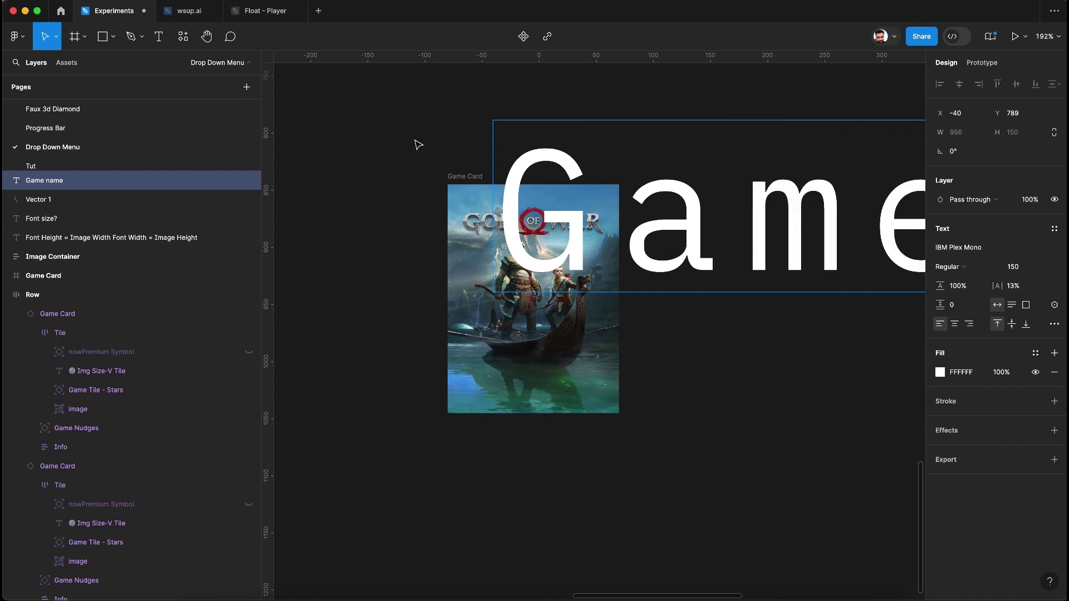
- Set the "Game name" text's font size to 16 and its font to Rubik
key(Escape)
click(1021, 273)
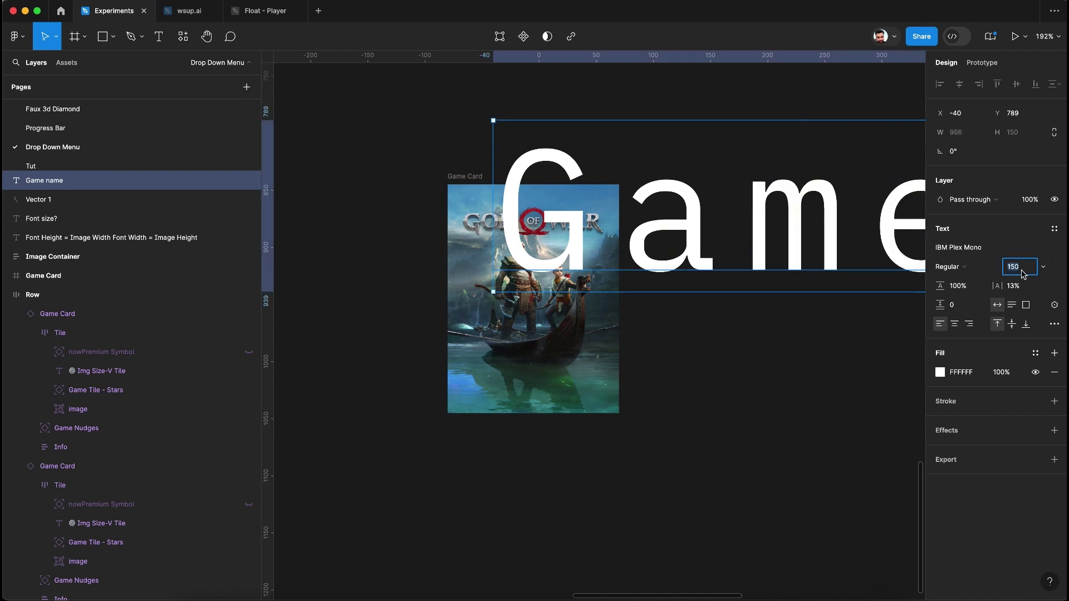
text(16)
key(Return)
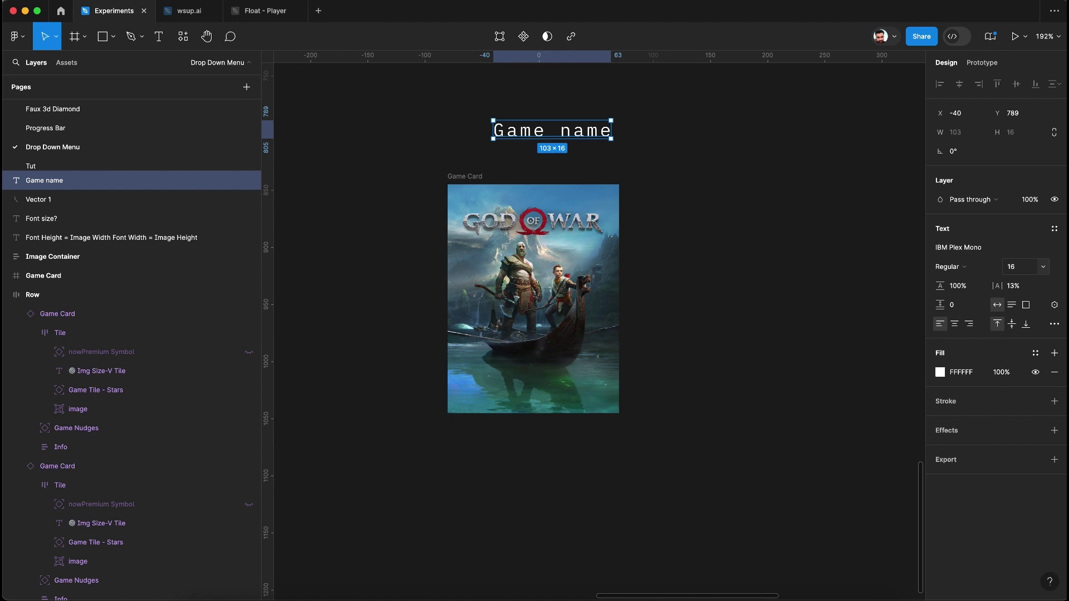
click(982, 248)
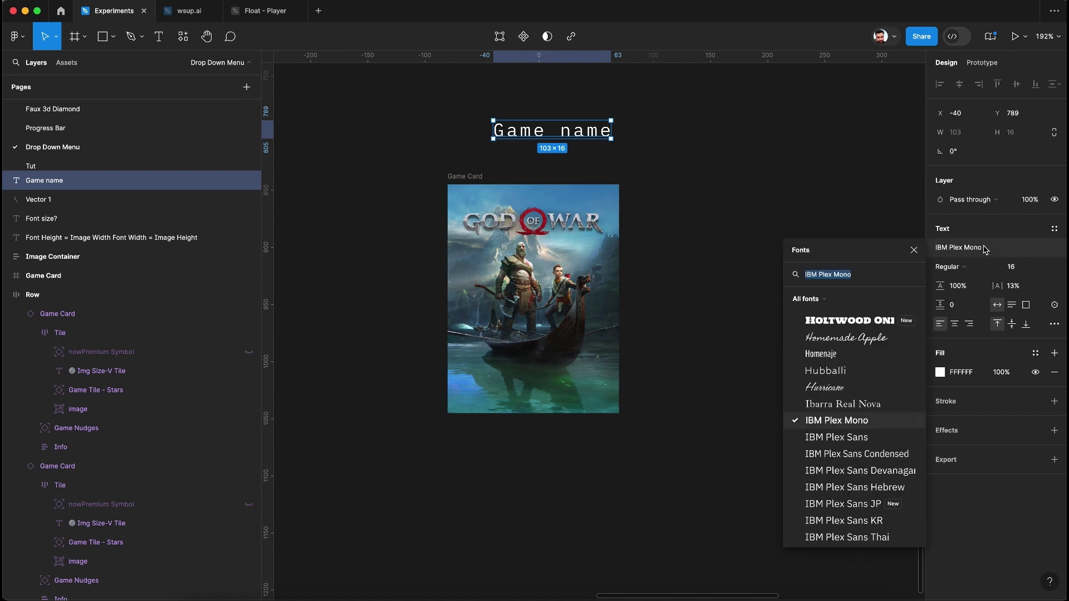
text(rubik)
click(825, 299)
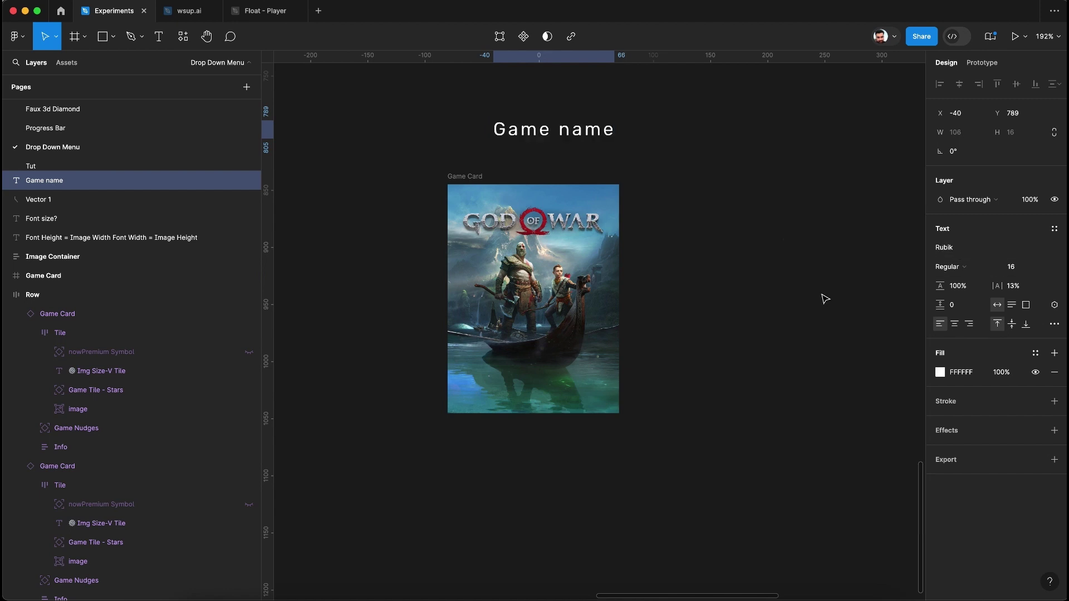
- Set the "Game name" text's letter spacing to 0% and its line height to Auto
click(1021, 285)
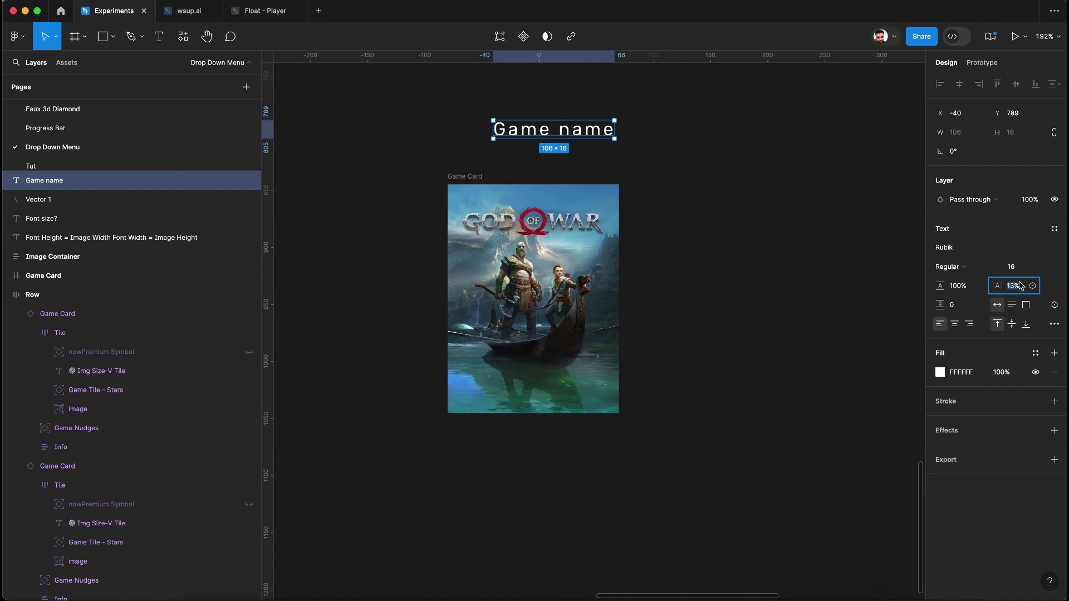
text(0)
key(Return)
click(954, 285)
text(1)
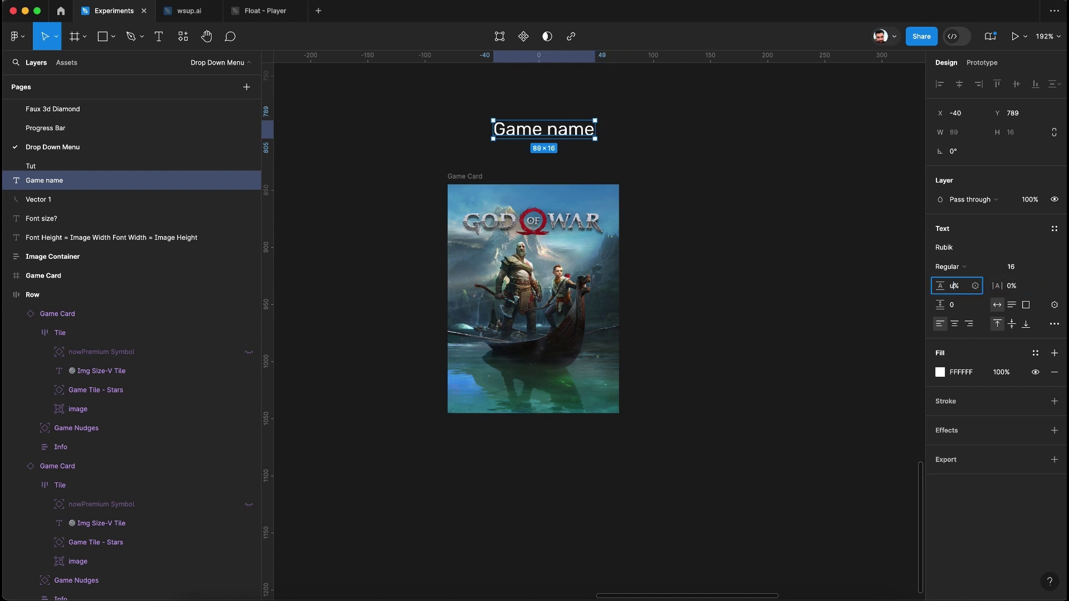
key(Return)
text(auto)
key(Return)
- Place the "Game name" text just below the card image at about X -77, Y 1055, with font size 14 and Medium weight
click(708, 164)
drag(555, 132, 521, 459)
click(1009, 268)
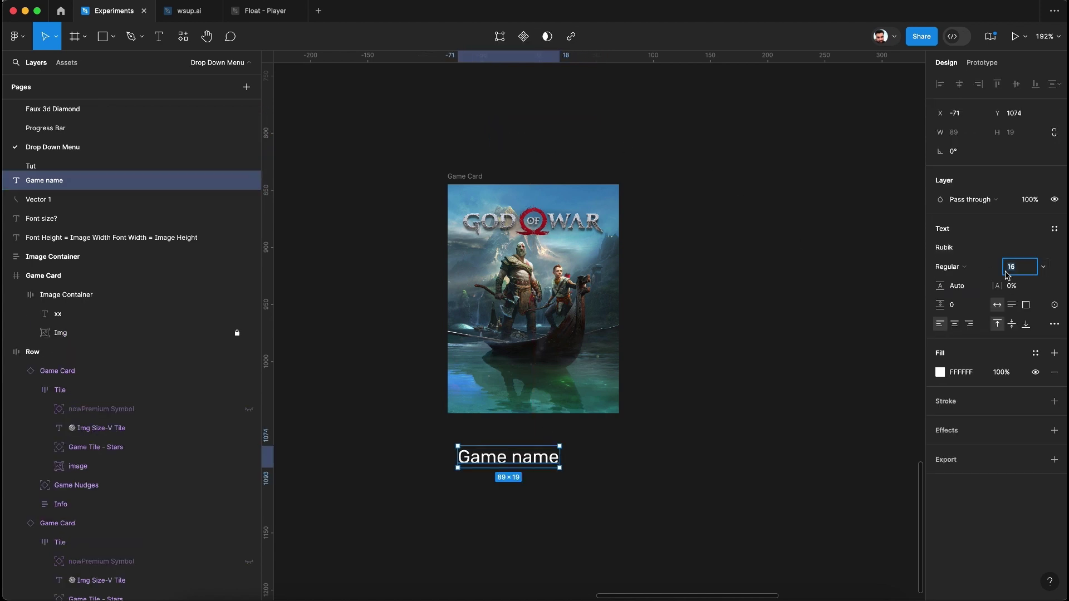
text(14)
key(Return)
click(971, 266)
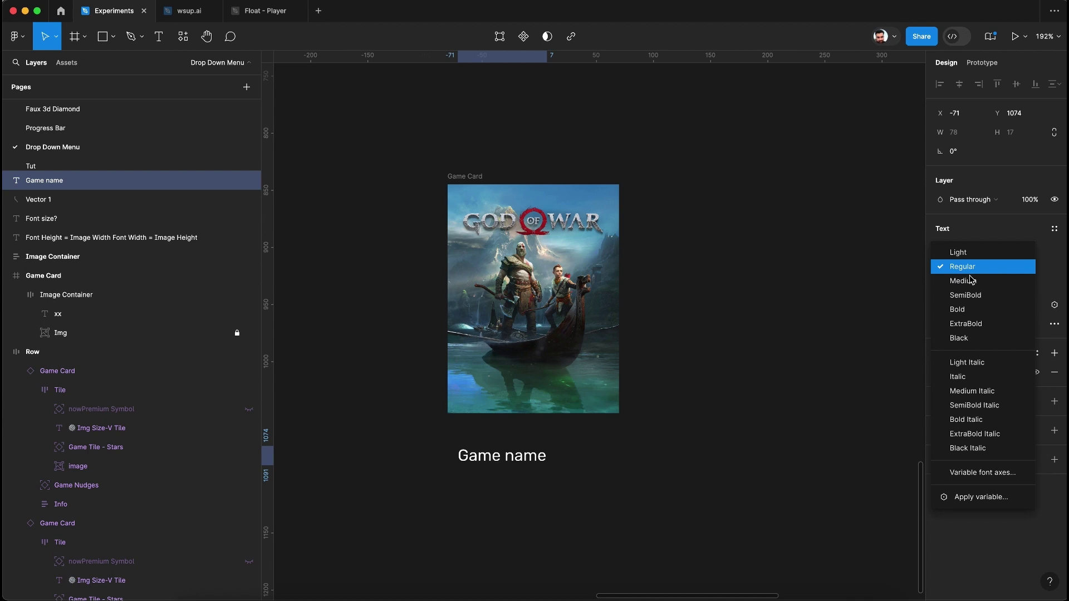
click(971, 280)
click(682, 439)
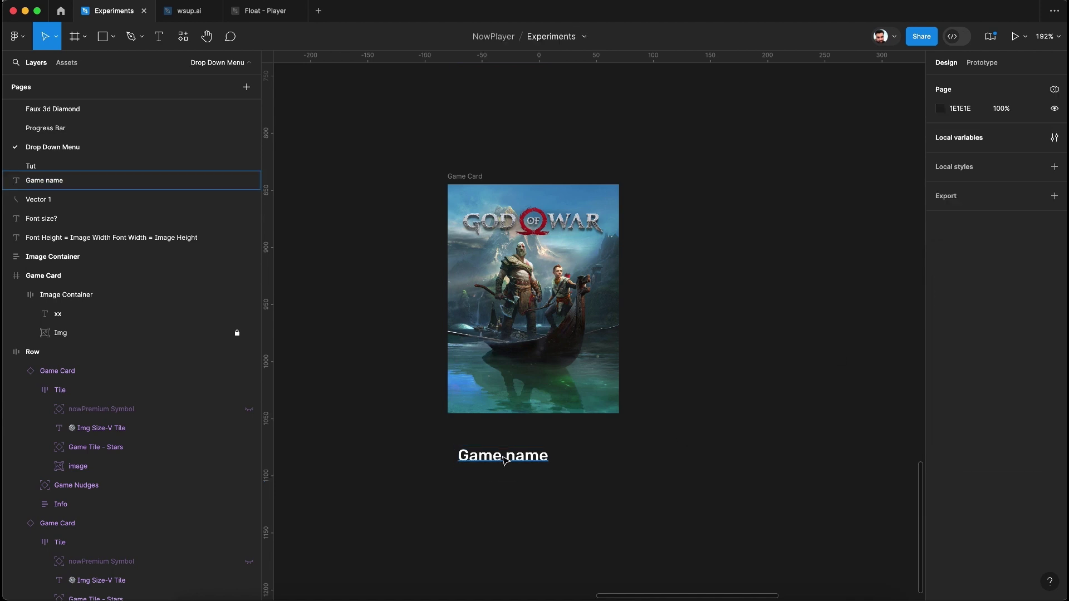
drag(503, 459, 497, 437)
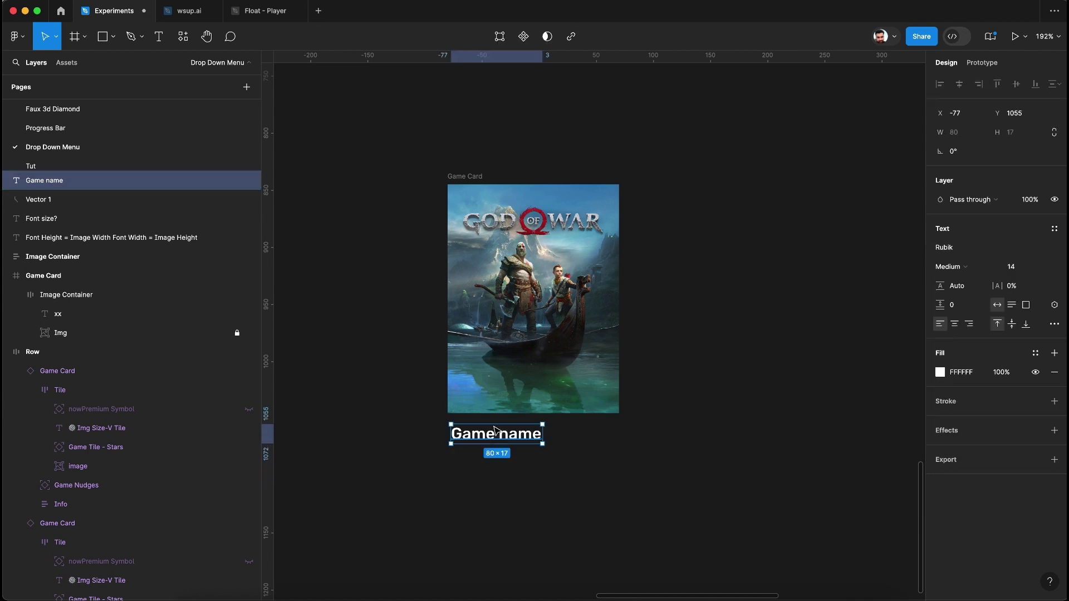
- Extend the Game Card frame downward to a height of 290 and nest the "Game name" text layer inside it
click(467, 183)
drag(572, 414, 569, 515)
scroll(535, 448, down, 3)
scroll(535, 448, left, 3)
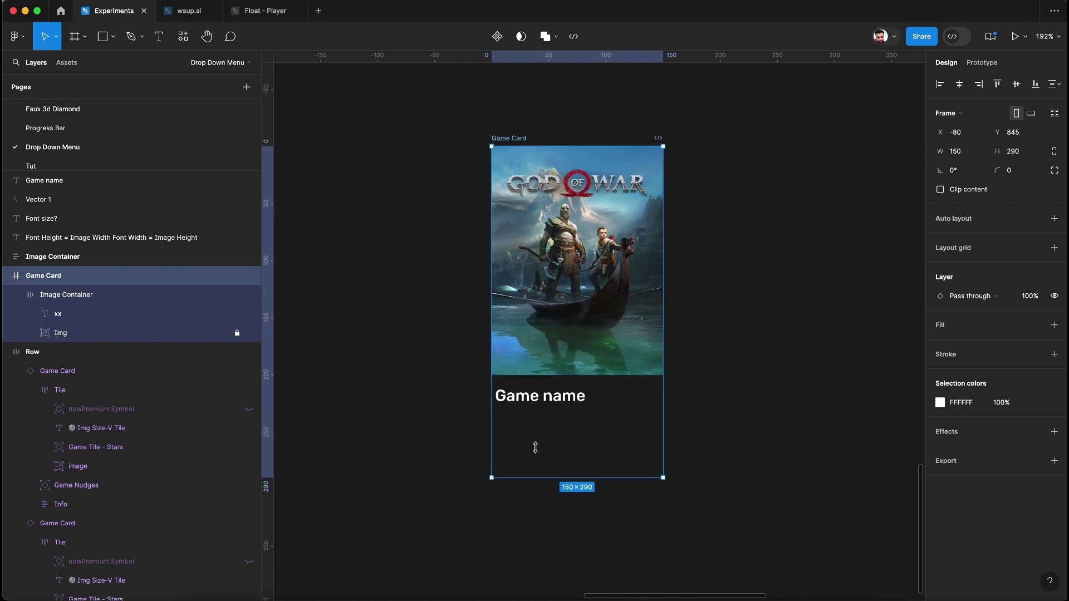
click(529, 402)
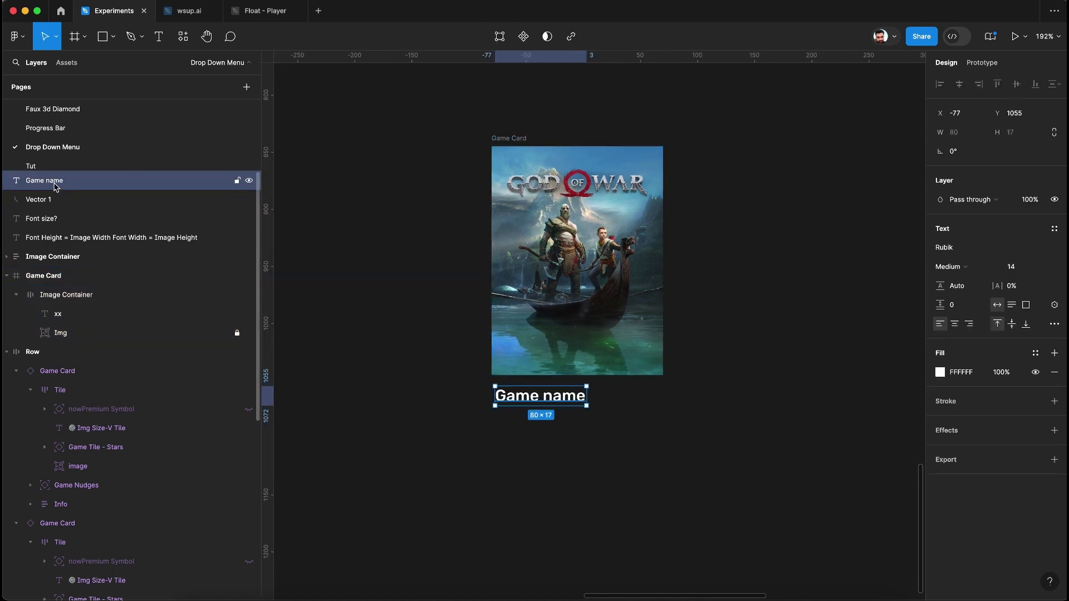
drag(55, 185, 76, 282)
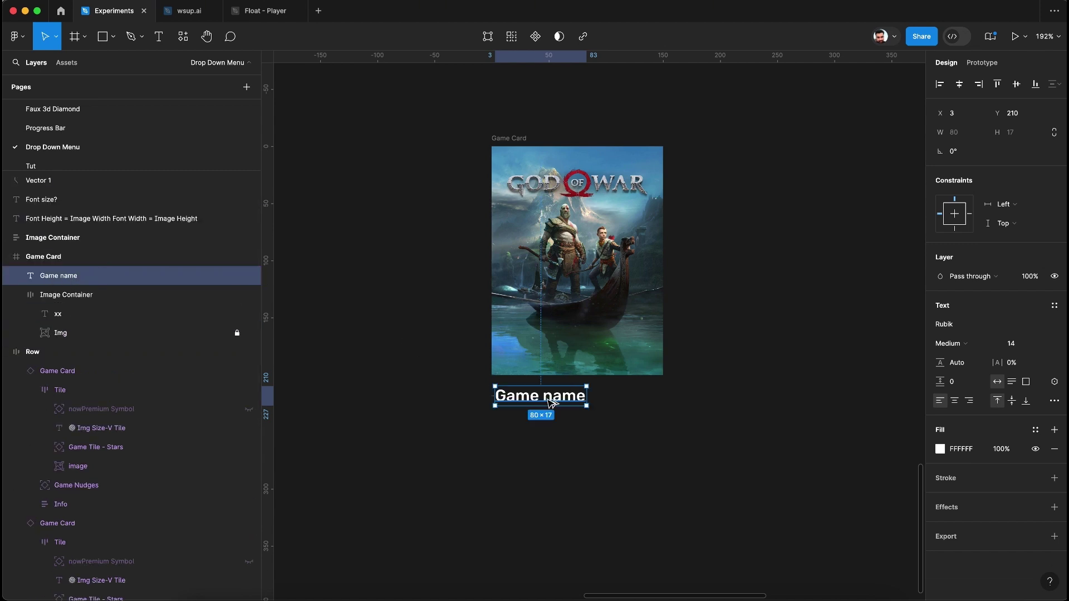
- Duplicate the "Game name" text directly below itself at about Y 230 and rename the copy's layer "Dev Name"
drag(549, 402, 548, 425)
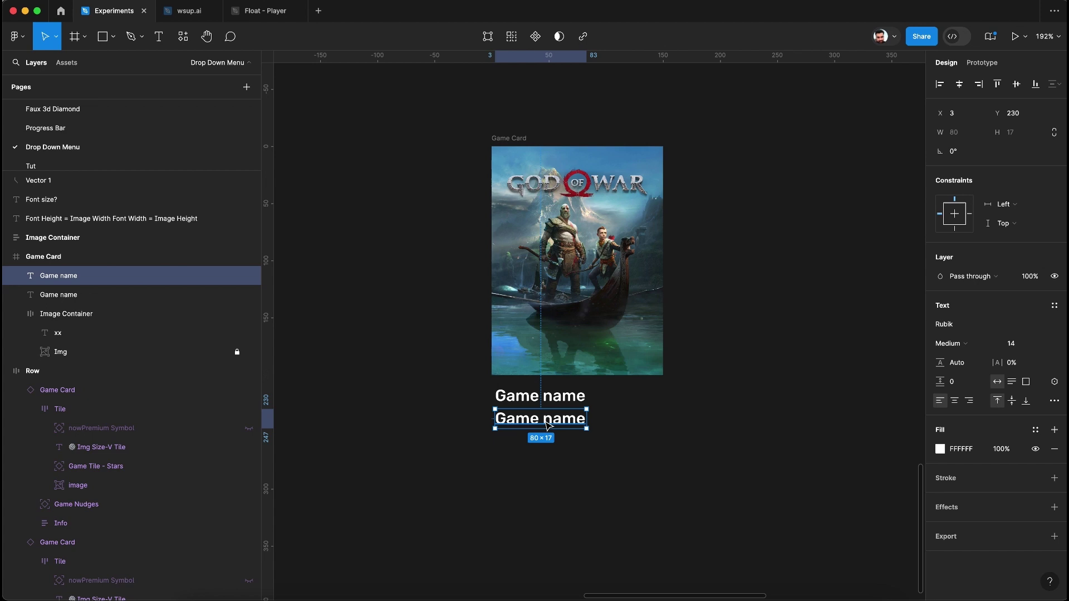
double_click(544, 420)
key(Escape)
key(super+r)
text(De)
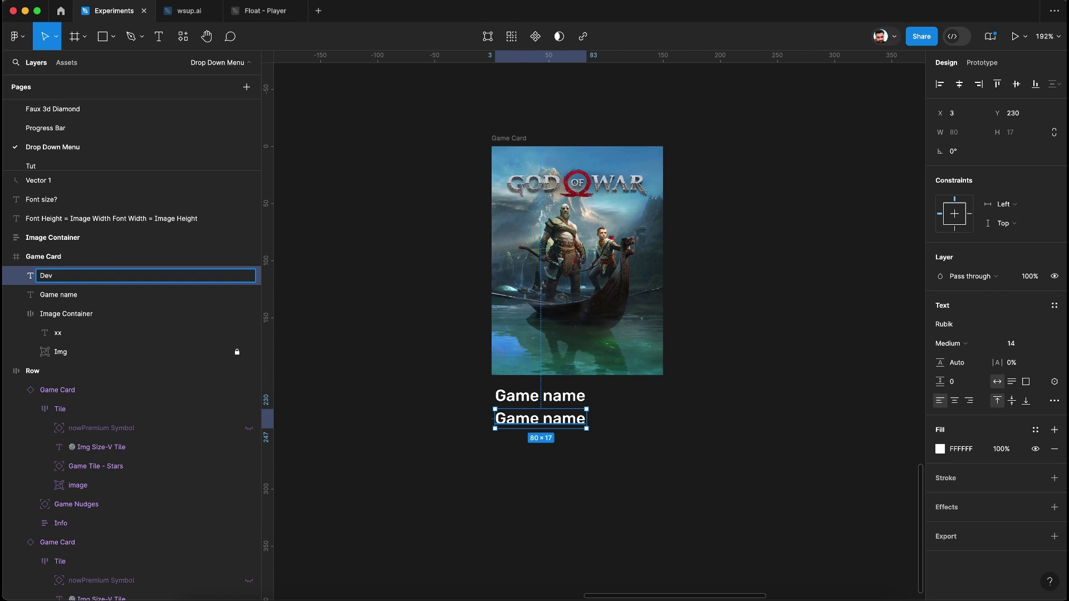
key(Return)
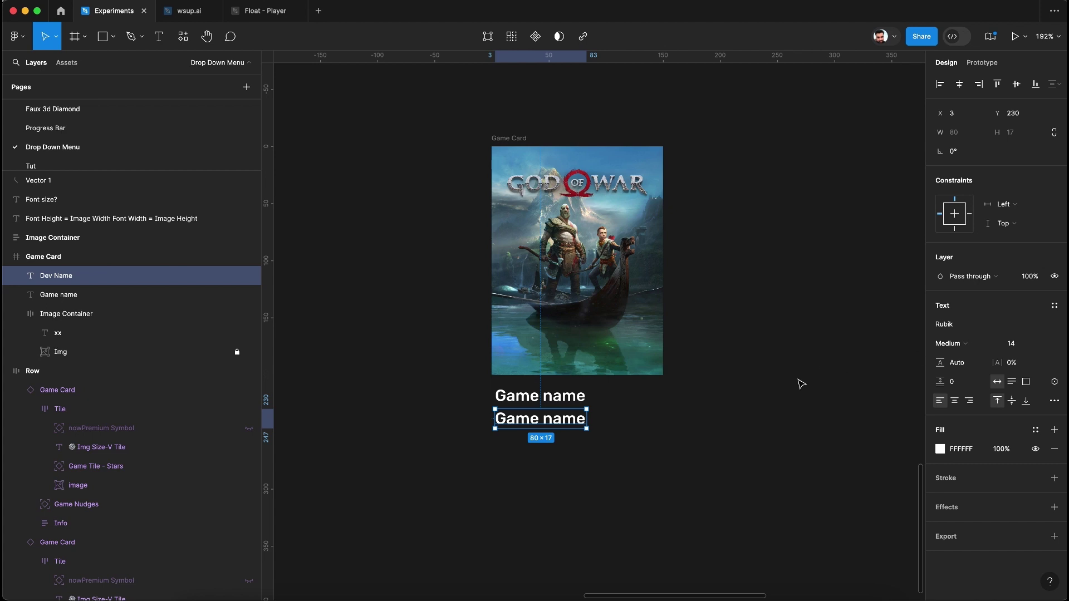
- Set the Dev Name text to font size 11, Light weight and 70% fill opacity
click(1014, 343)
text(11)
key(Return)
click(987, 345)
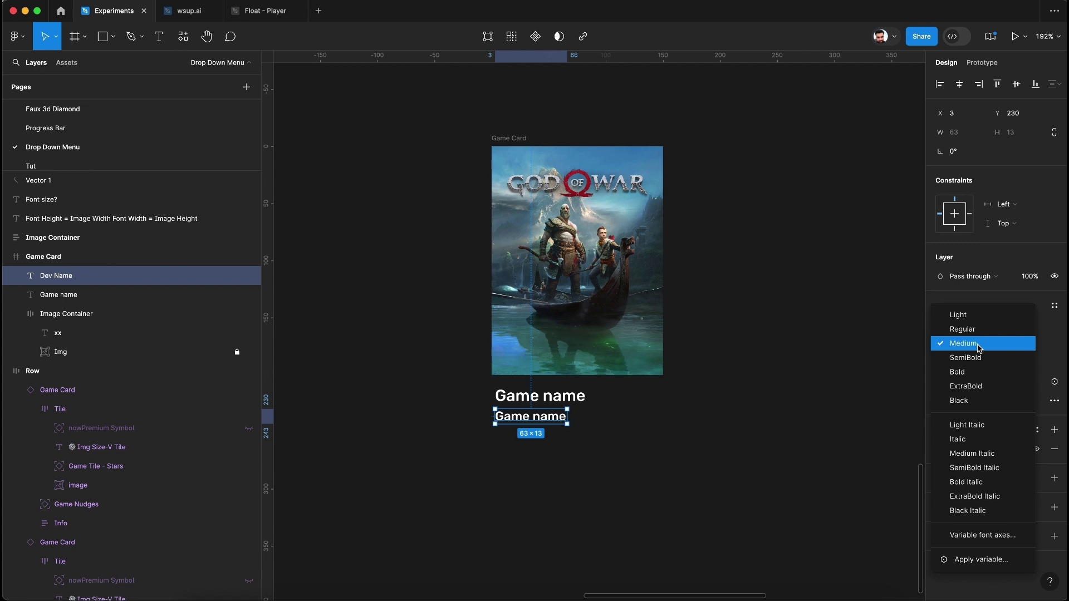
click(970, 316)
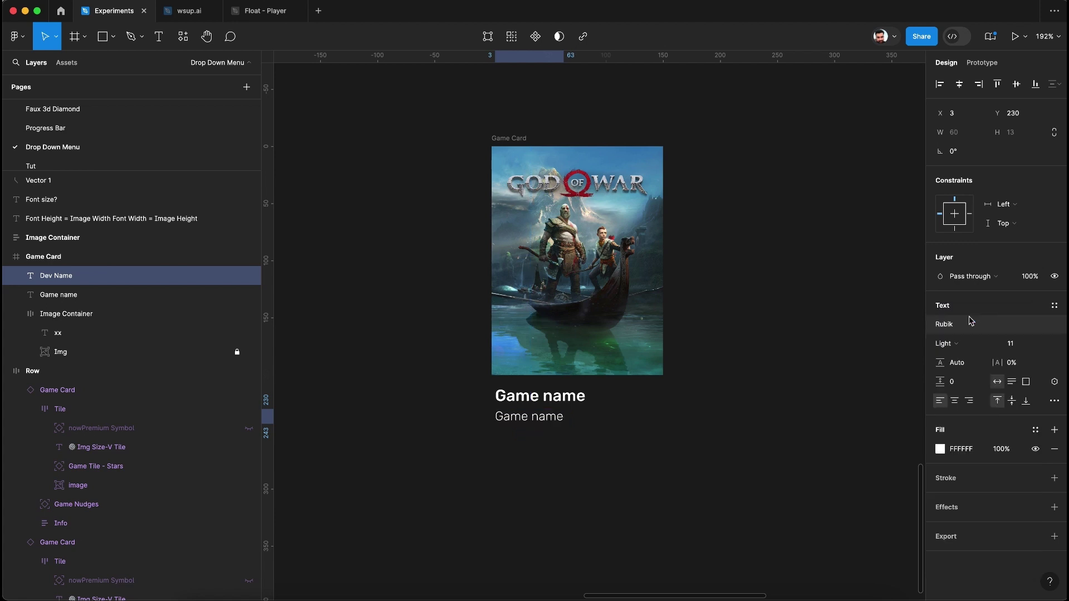
click(1000, 452)
text(80)
key(Return)
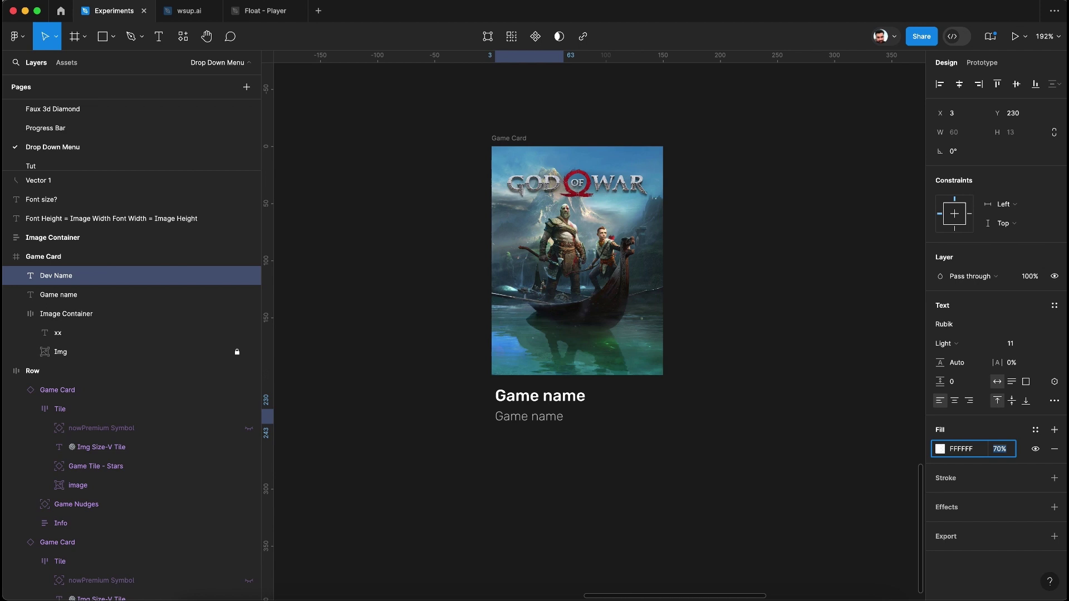
- Move the Dev Name text above the "Game name" text and align both with the card's left edge, "Game name" at Y 219
click(802, 445)
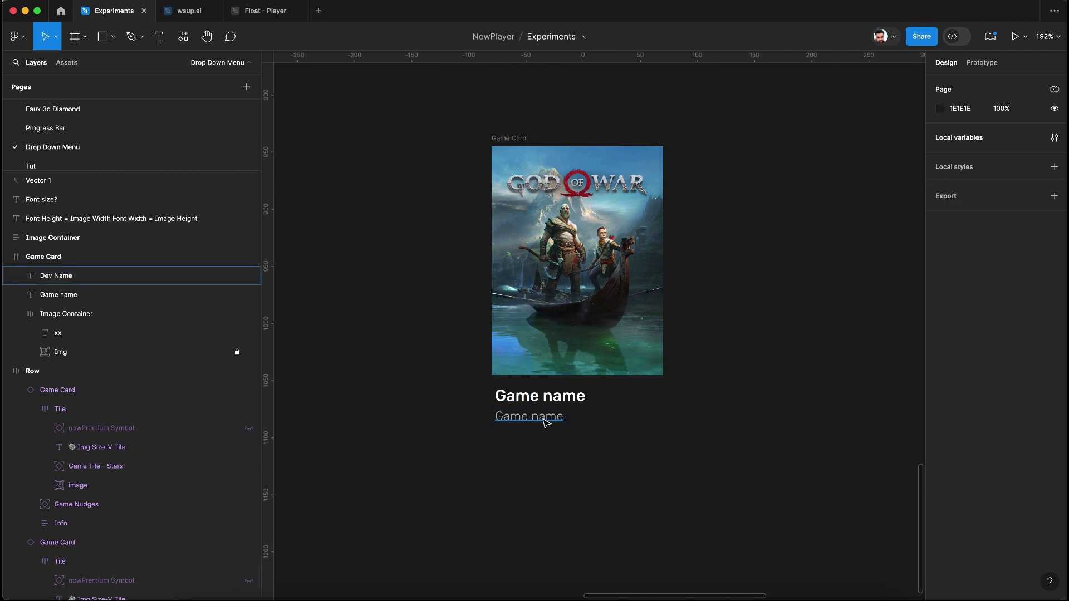
drag(546, 423, 572, 421)
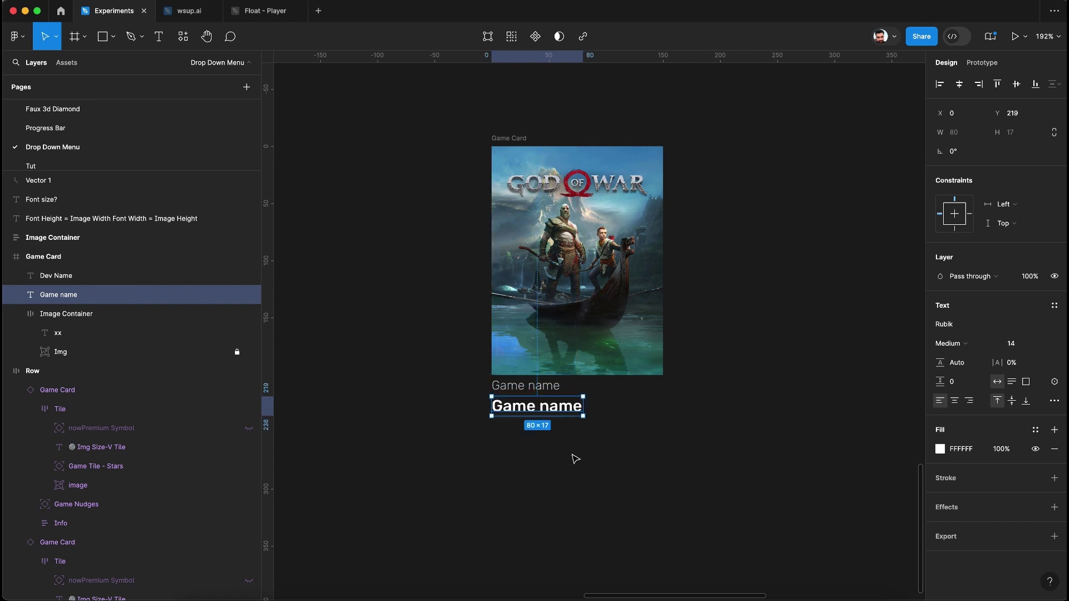
click(572, 458)
- Insert a library Button component below the texts in the Game Card and set its label to "Play now"
click(68, 66)
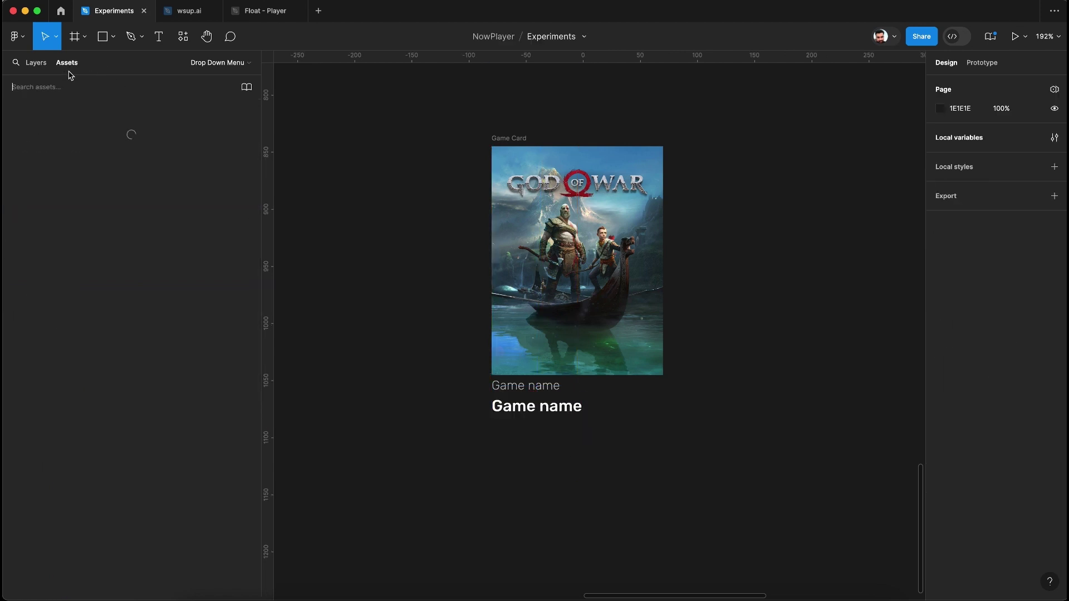
text(button)
drag(156, 209, 556, 455)
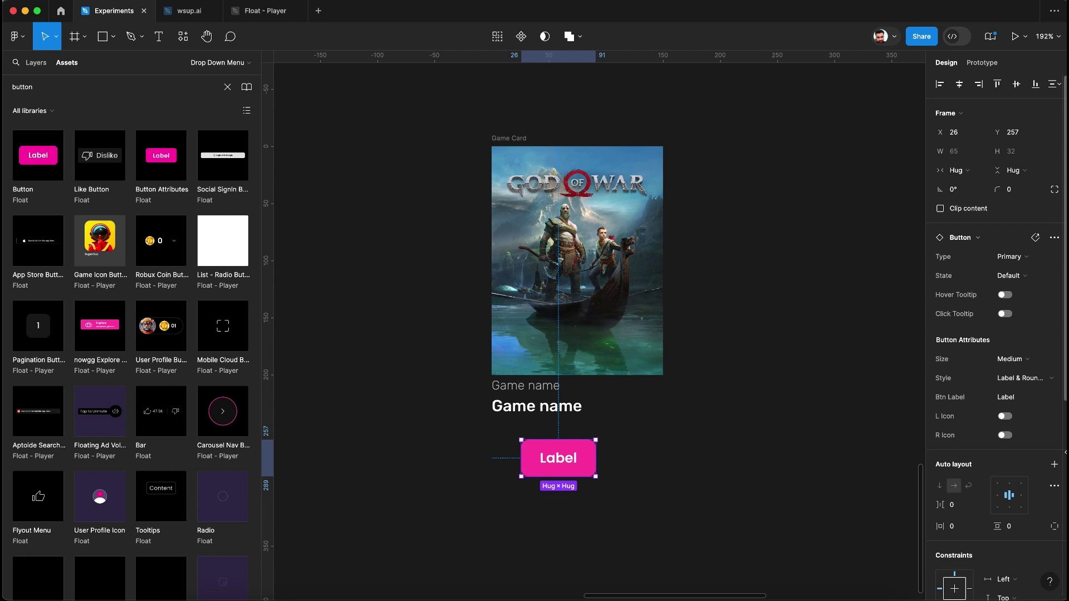
click(1012, 399)
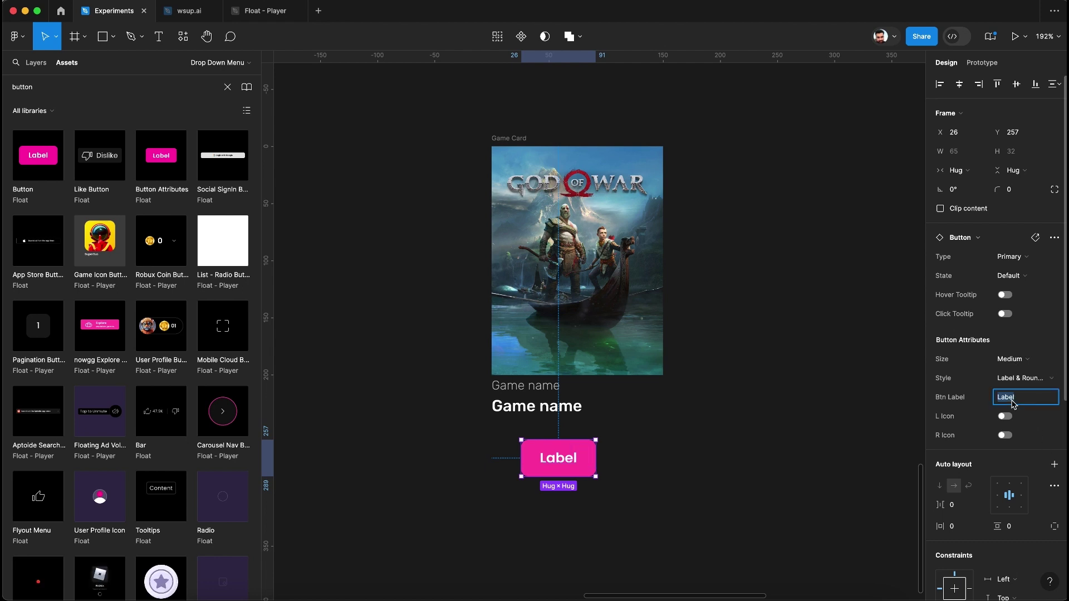
text(Play now)
key(Return)
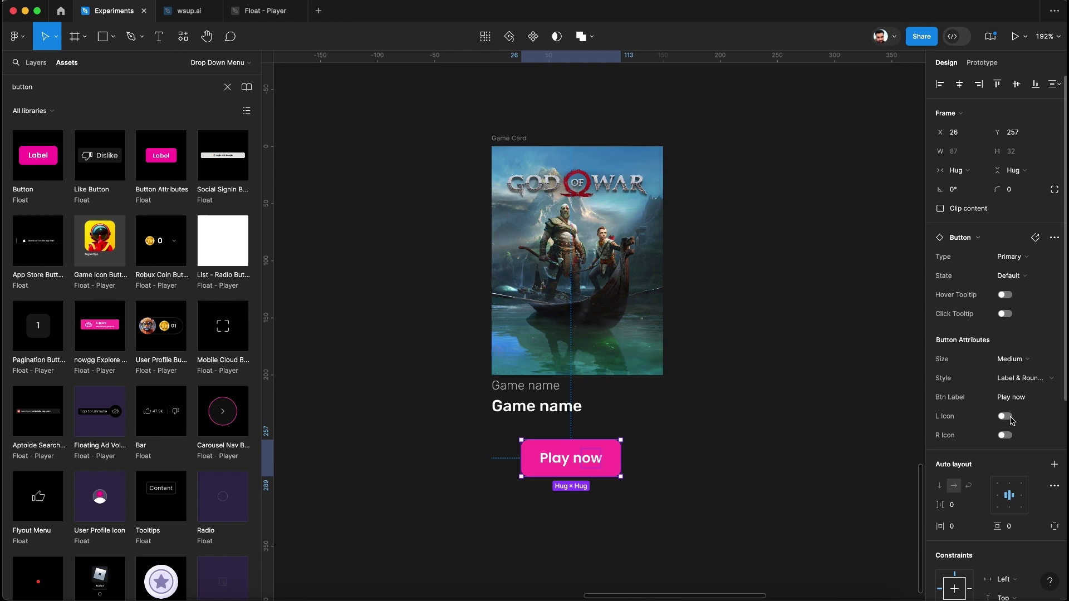
- Enable the button's right icon and make it the Play-Pause icon with state Play and style Filled
click(1005, 435)
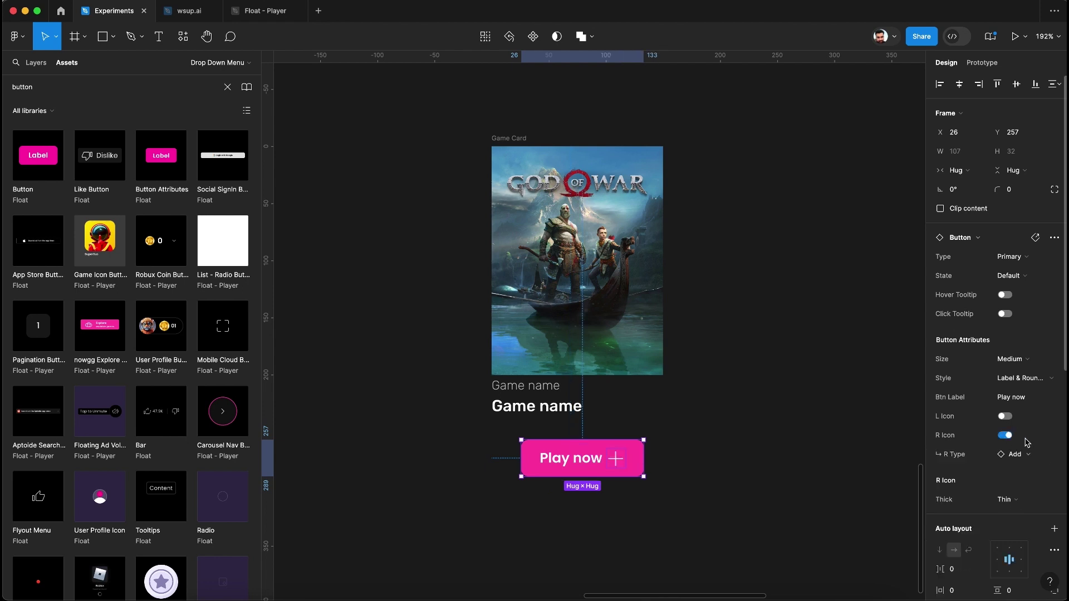
scroll(1030, 444, down, 1)
click(1022, 416)
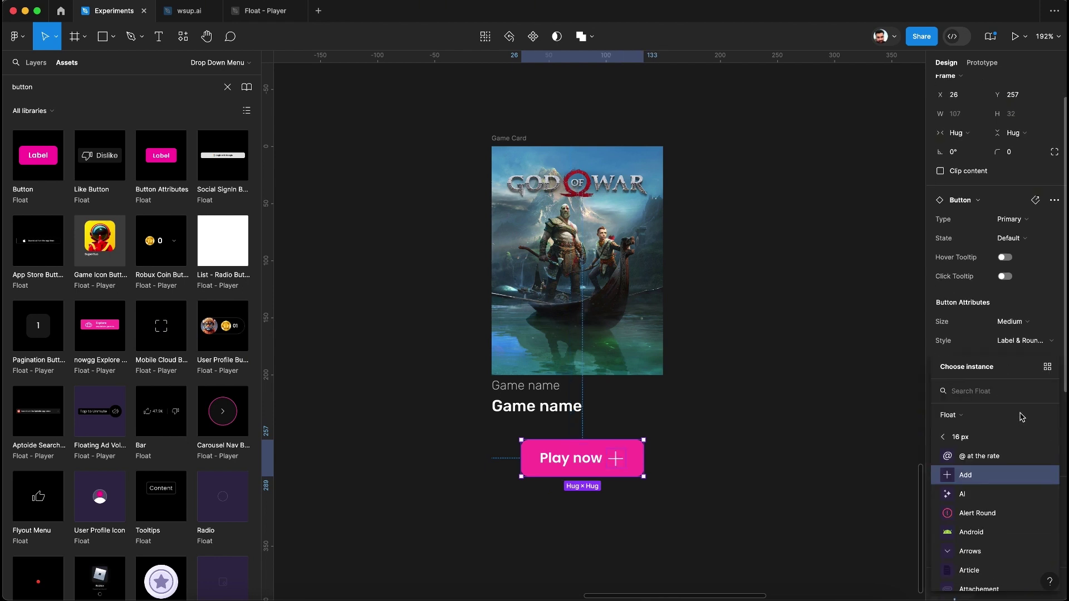
text(play)
click(991, 438)
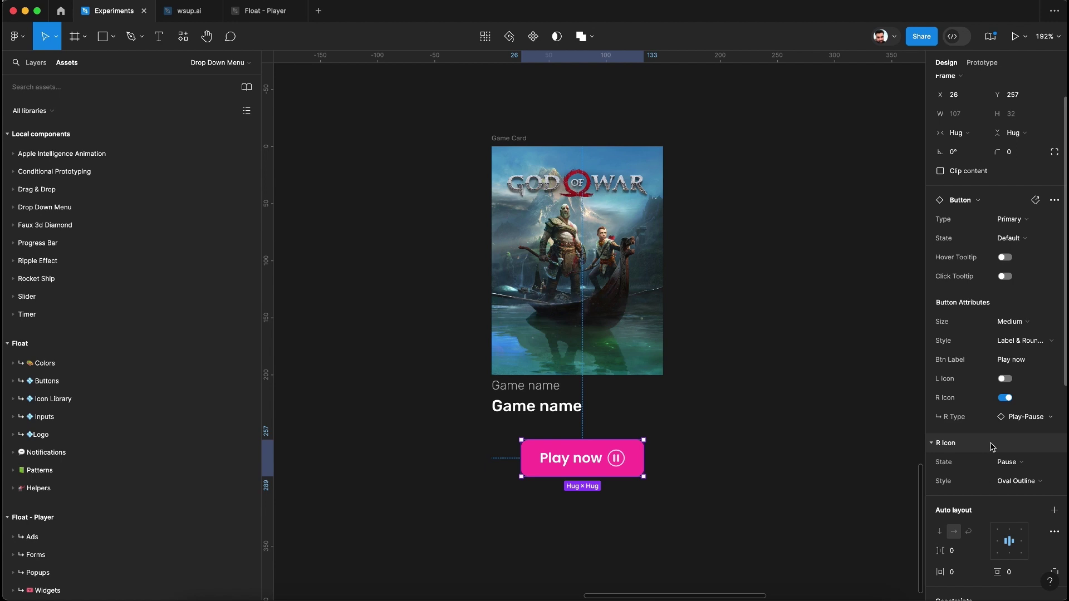
click(1023, 465)
click(1019, 450)
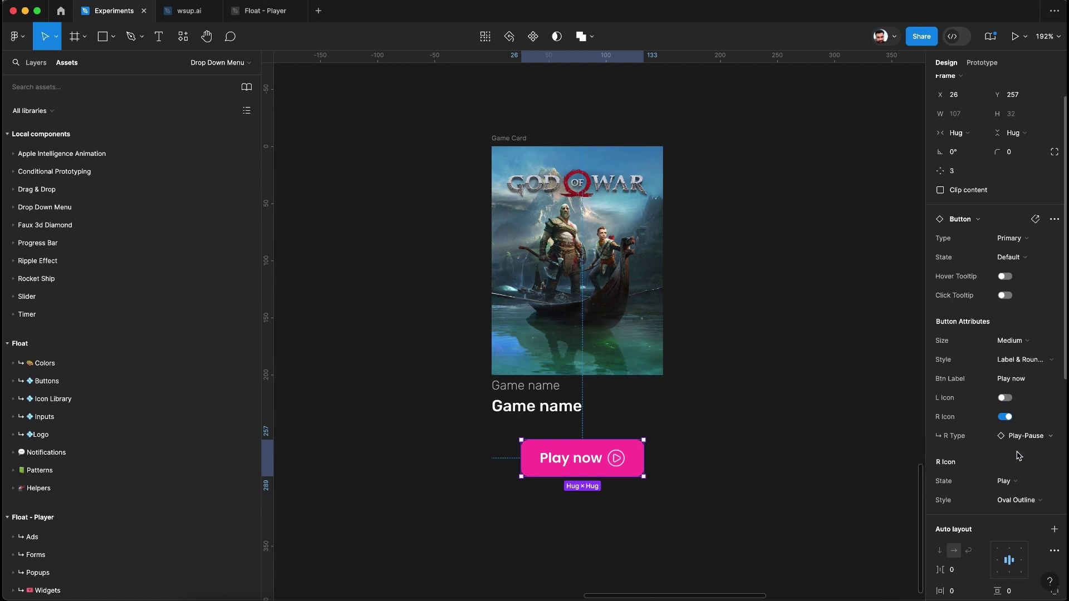
click(1025, 501)
click(1000, 513)
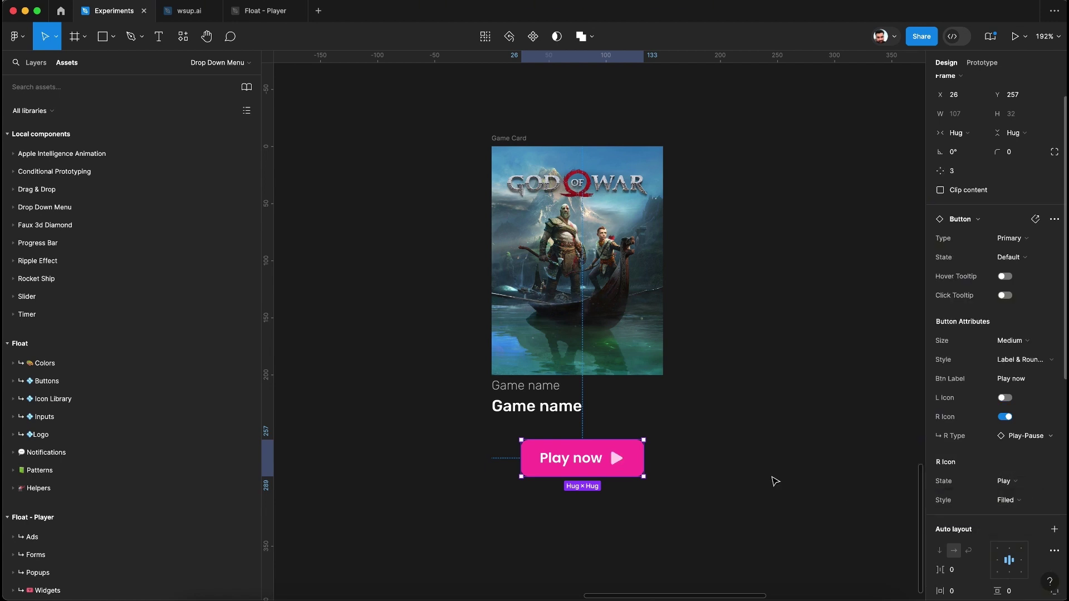
- Move the "Play now" button to X 0, Y 246 in the Game Card, just below the "Game name" text
click(729, 469)
drag(591, 460, 571, 454)
click(571, 451)
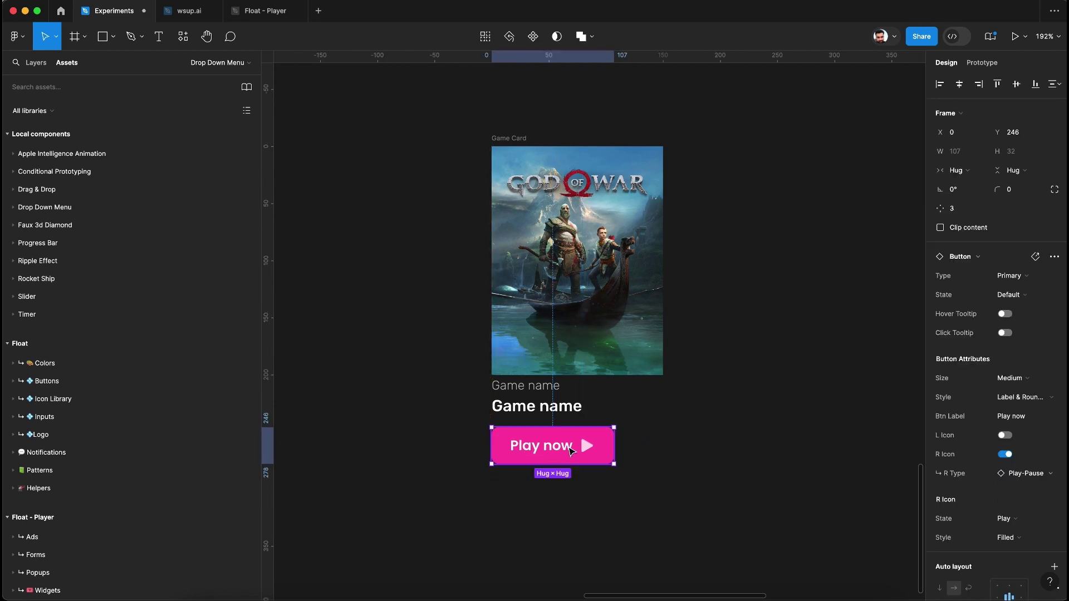
- Apply auto layout to the Game Card frame
click(507, 142)
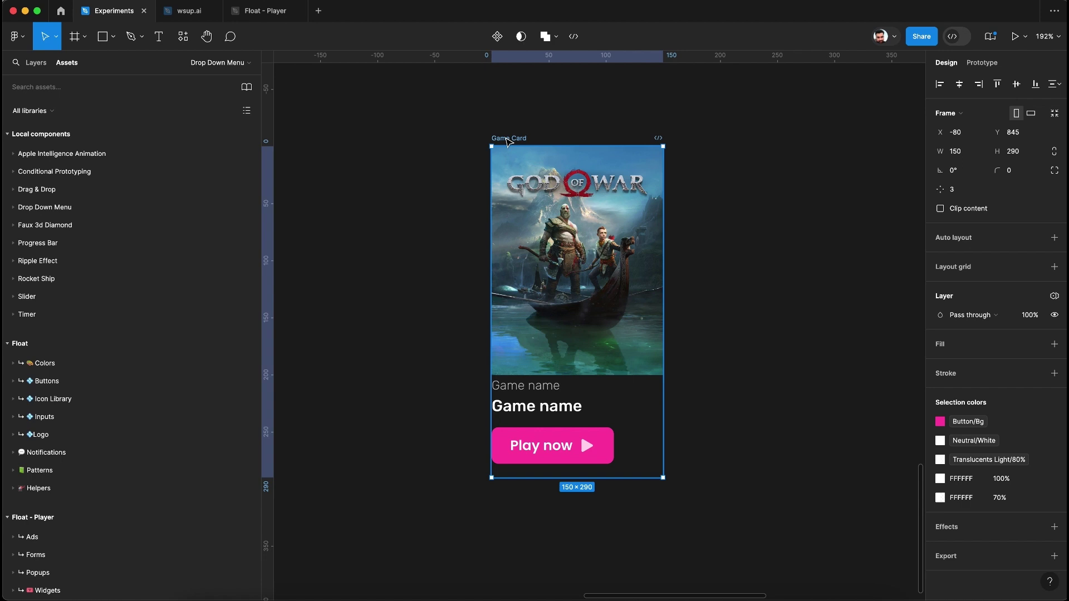
scroll(571, 398, down, 2)
scroll(571, 399, up, 2)
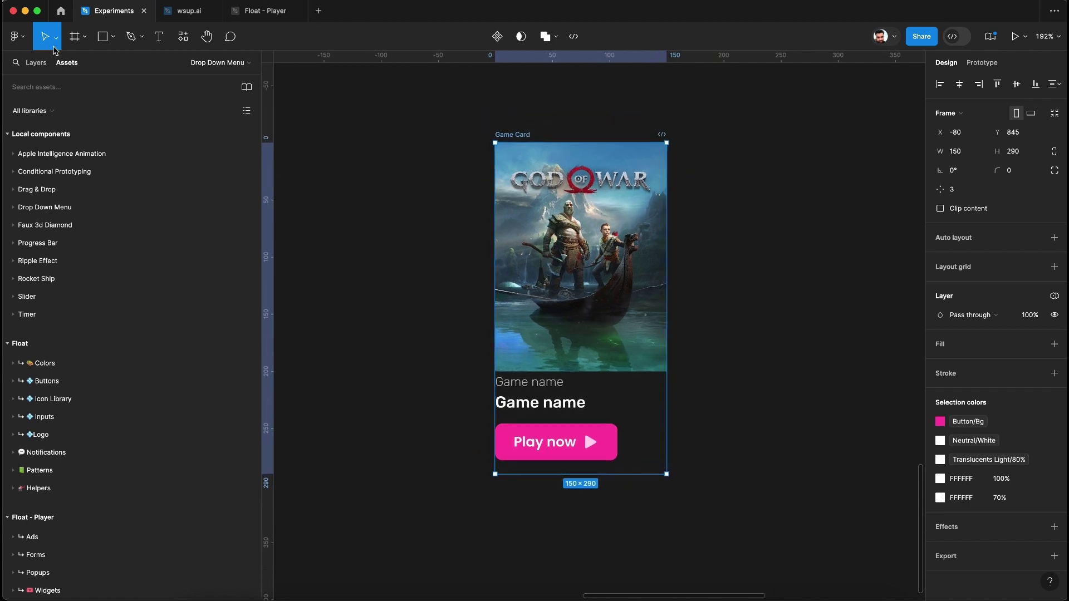
click(35, 62)
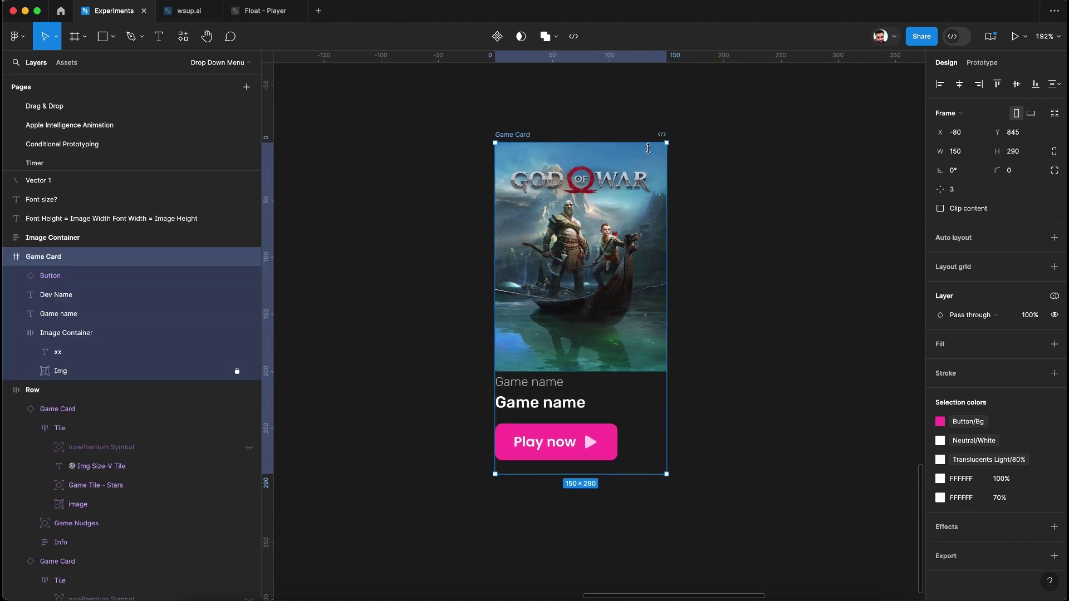
click(1053, 237)
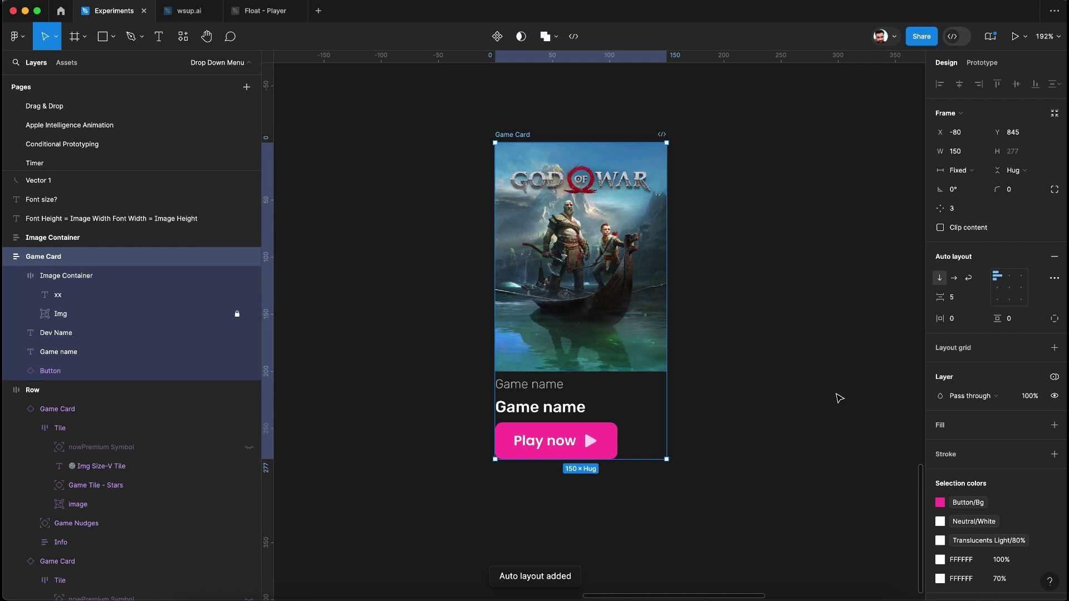
- Set the vertical gap between items in the Game Card's auto layout to 4
click(955, 299)
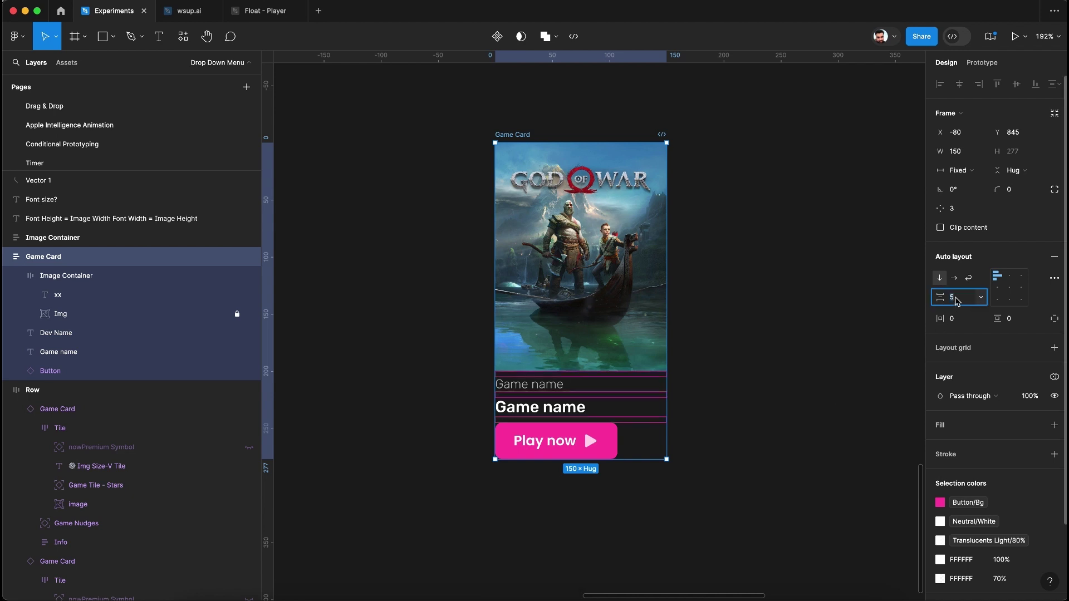
click(776, 385)
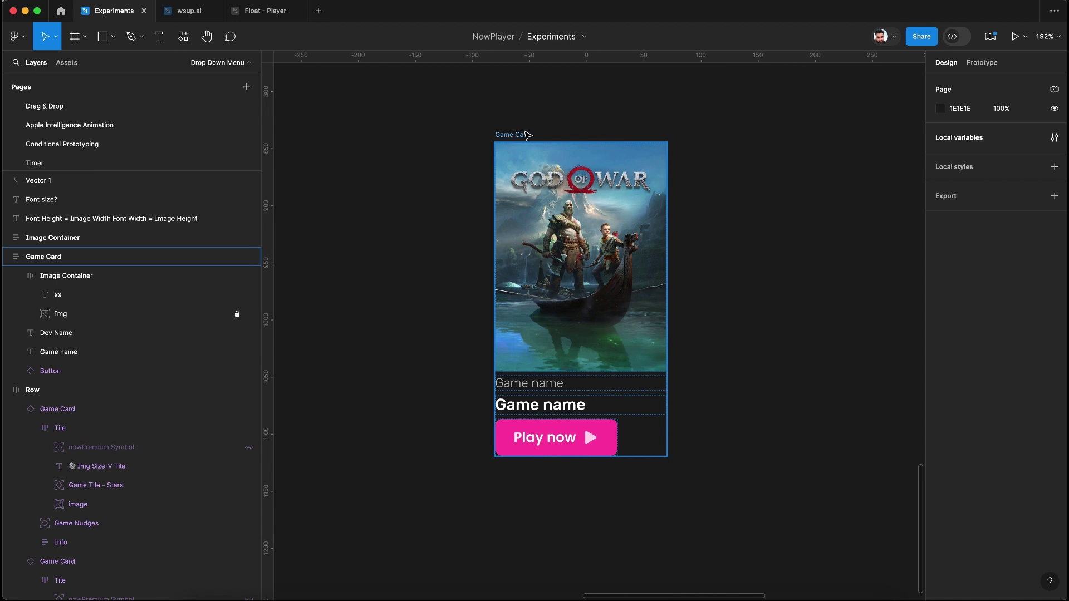
- Give the Game Card's Image Container a corner radius of 8 and clip its content
click(568, 227)
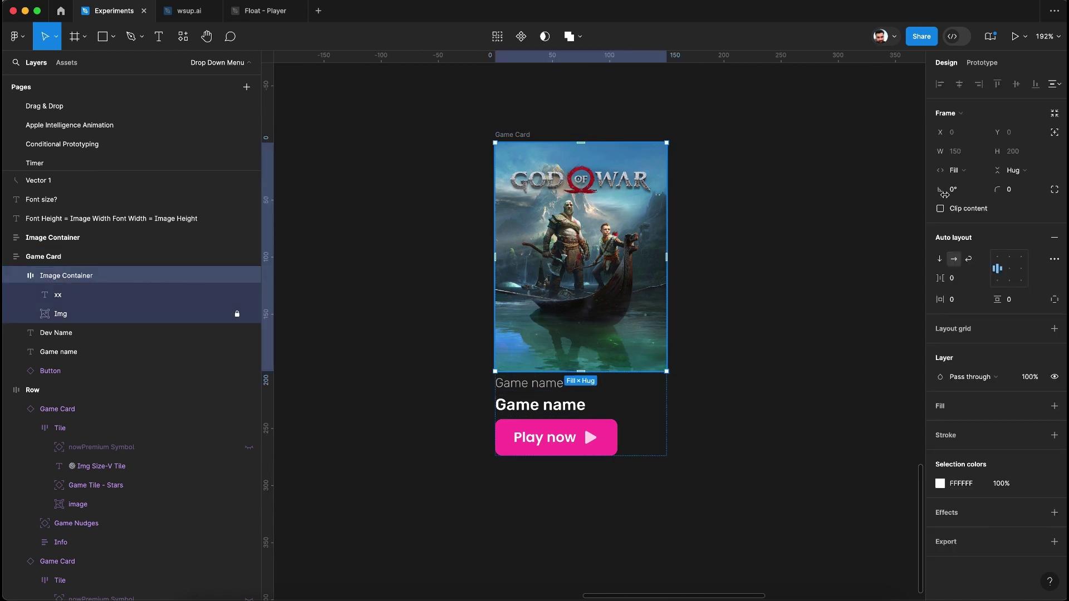
click(1022, 195)
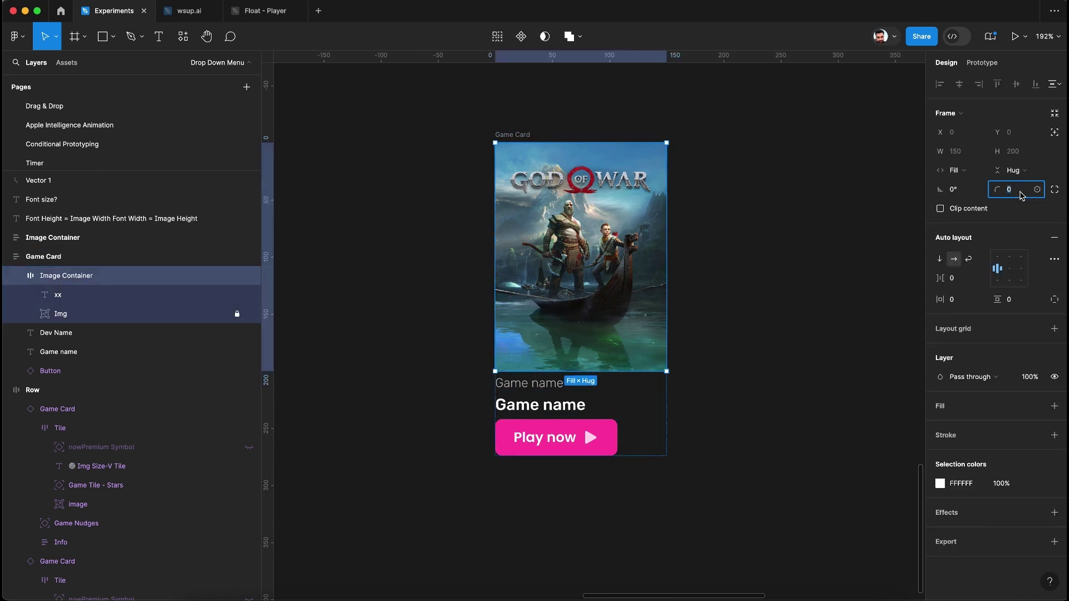
text(1)
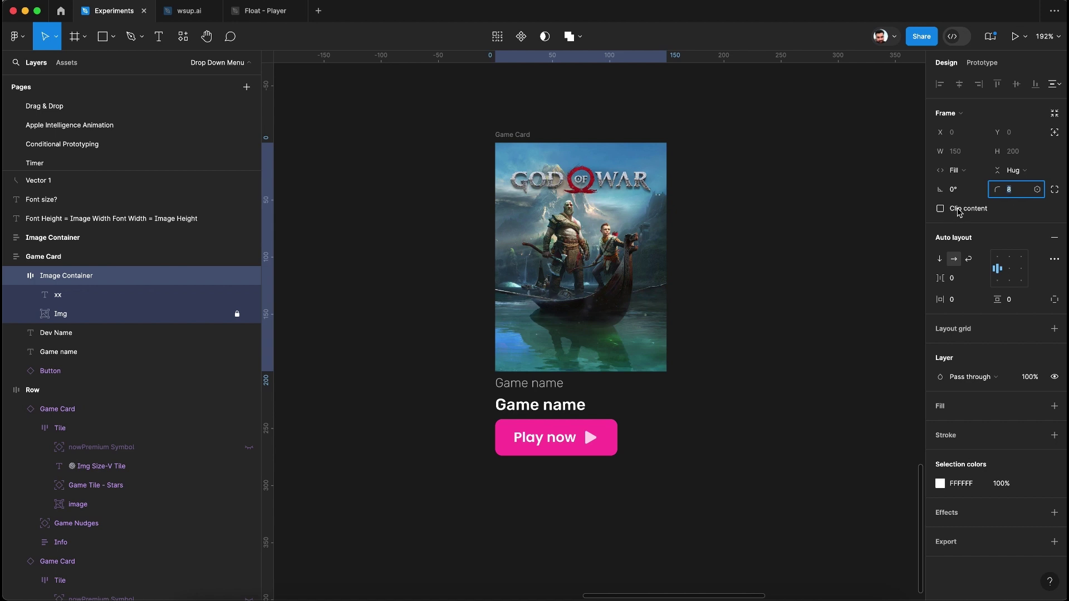
click(940, 208)
click(781, 250)
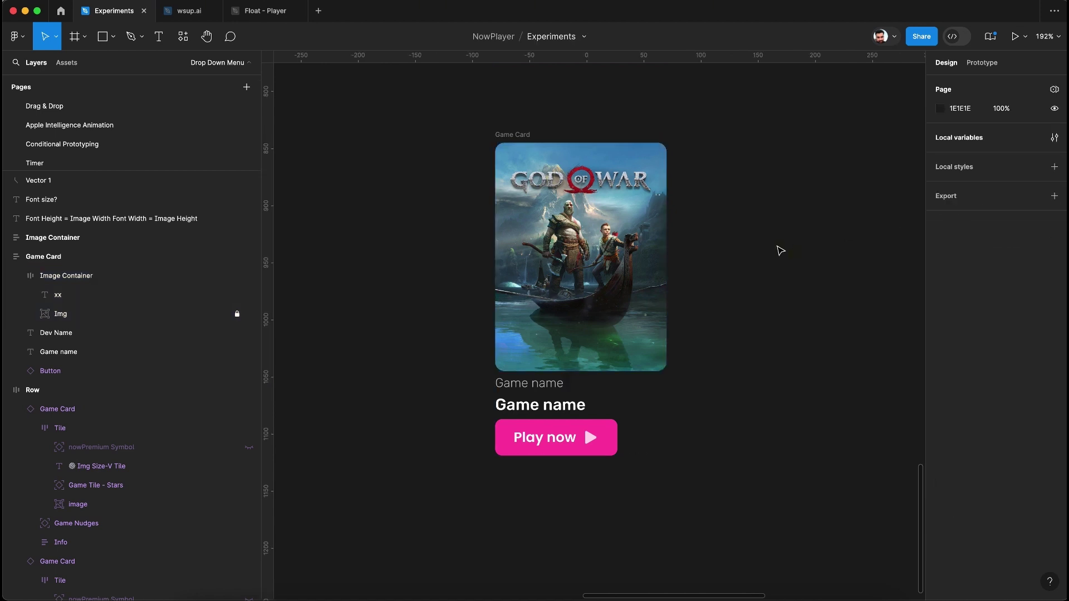
- Set the width of the Image Container, both texts and the Button in the Game Card to Fill container
scroll(757, 229, right, 2)
click(488, 130)
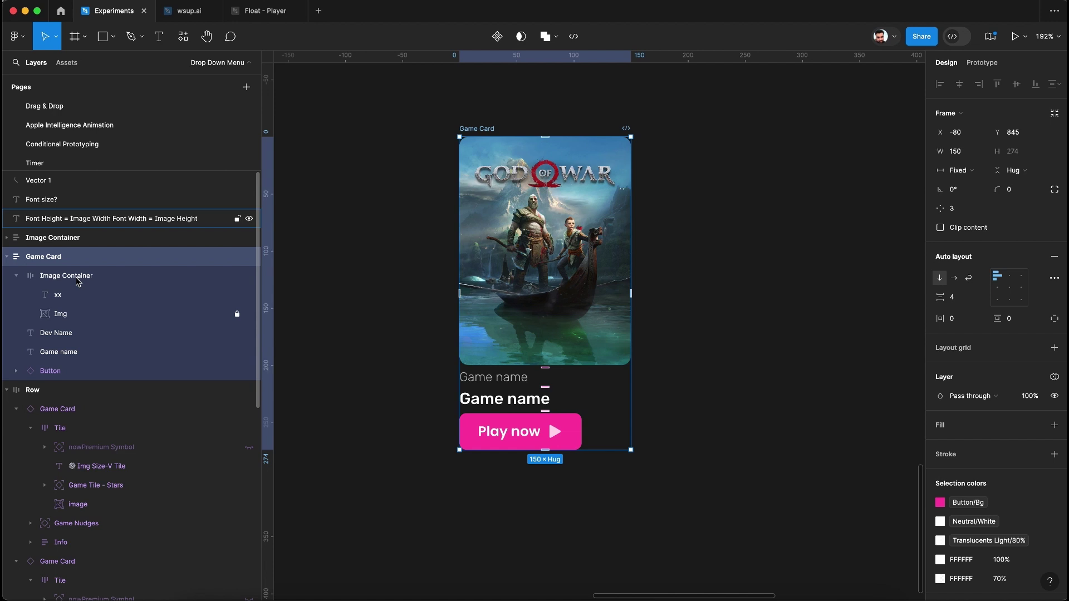
click(15, 276)
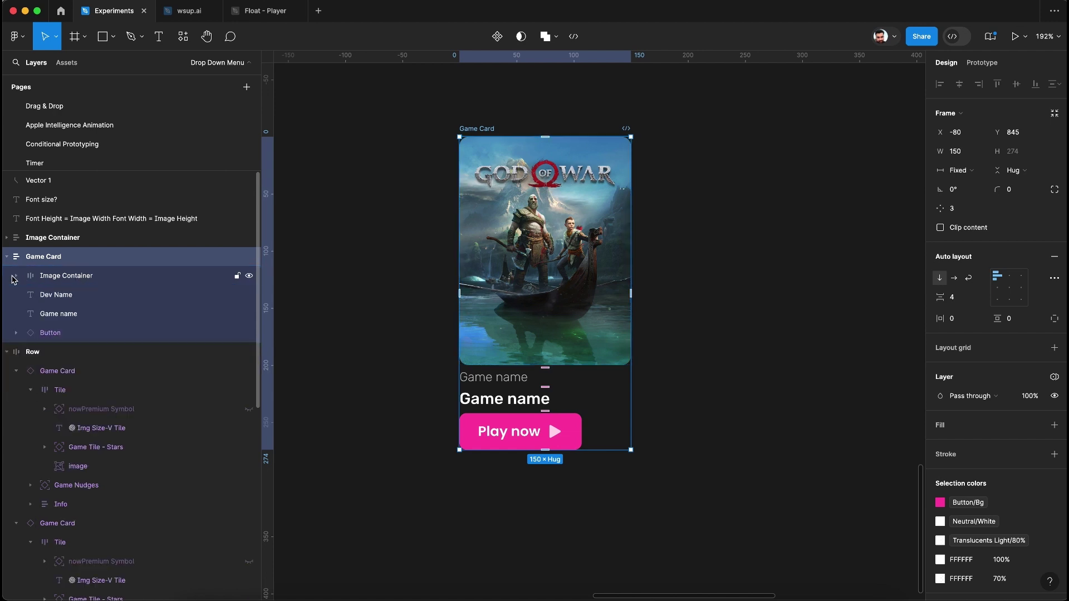
click(58, 276)
shift+click(56, 332)
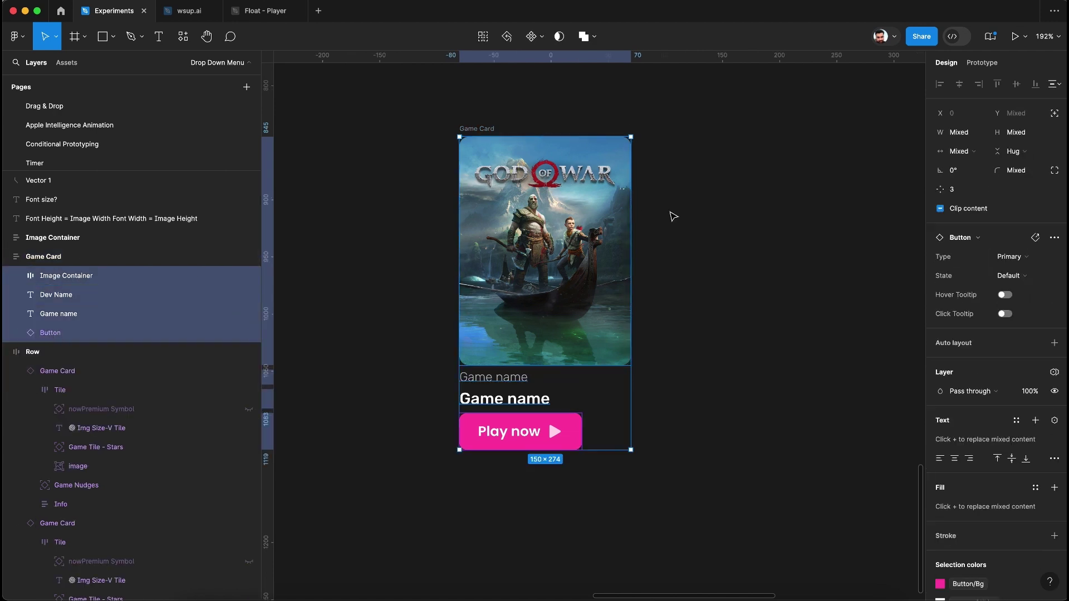
click(981, 151)
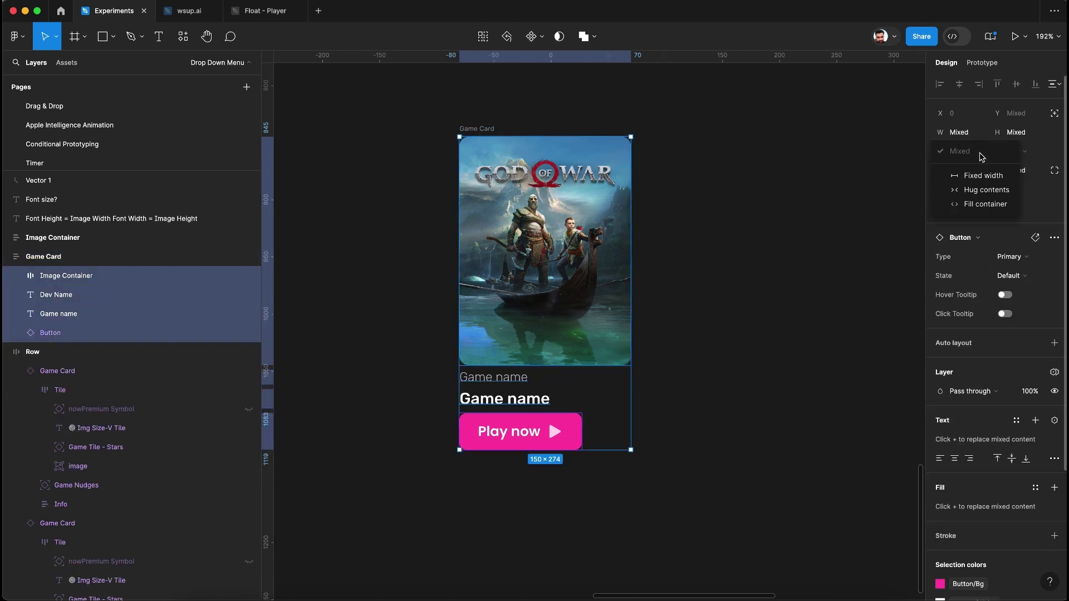
click(983, 207)
click(751, 303)
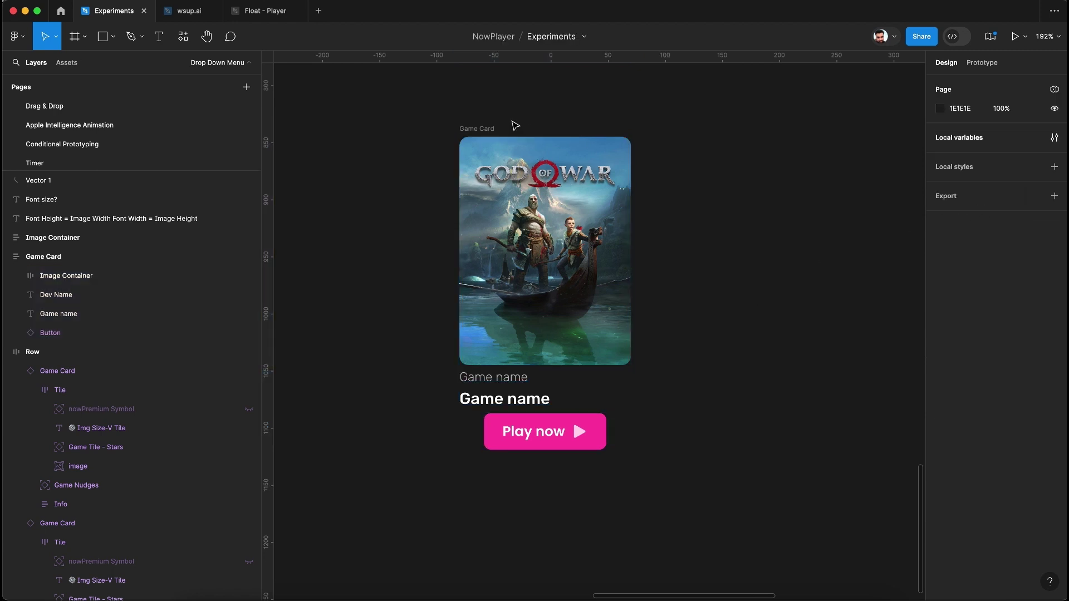
- Narrow the Game Card to a width of about 129 and check how its texts resize
click(489, 129)
drag(629, 251, 607, 259)
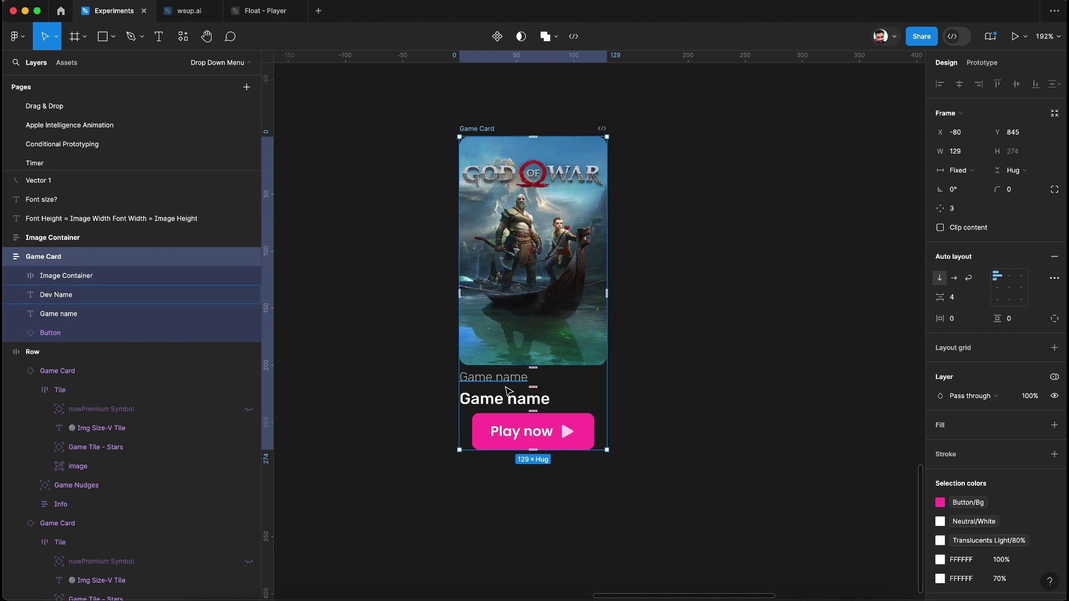
click(508, 378)
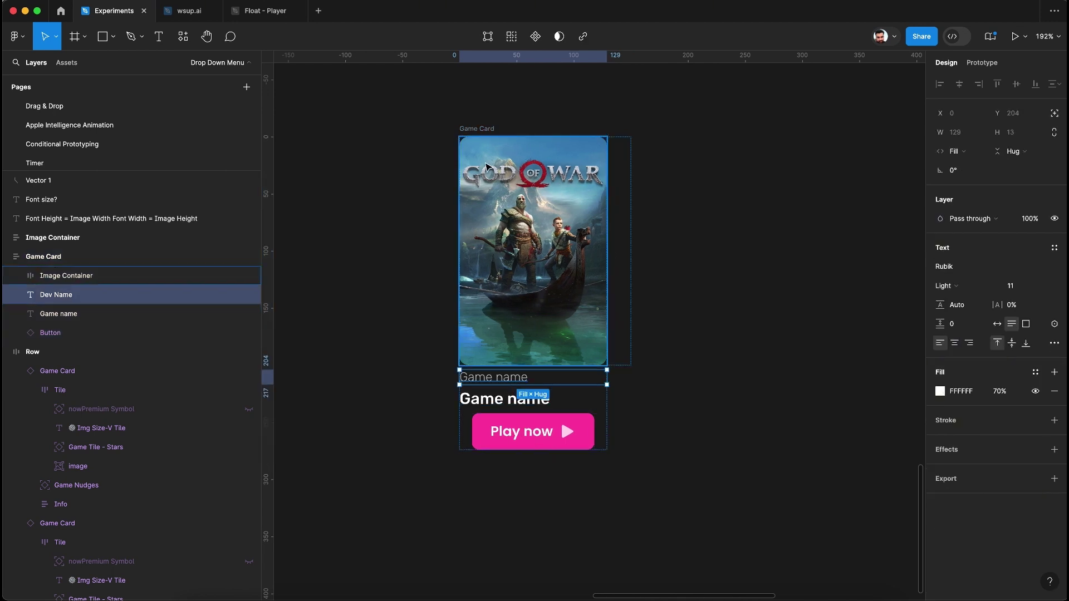
click(475, 130)
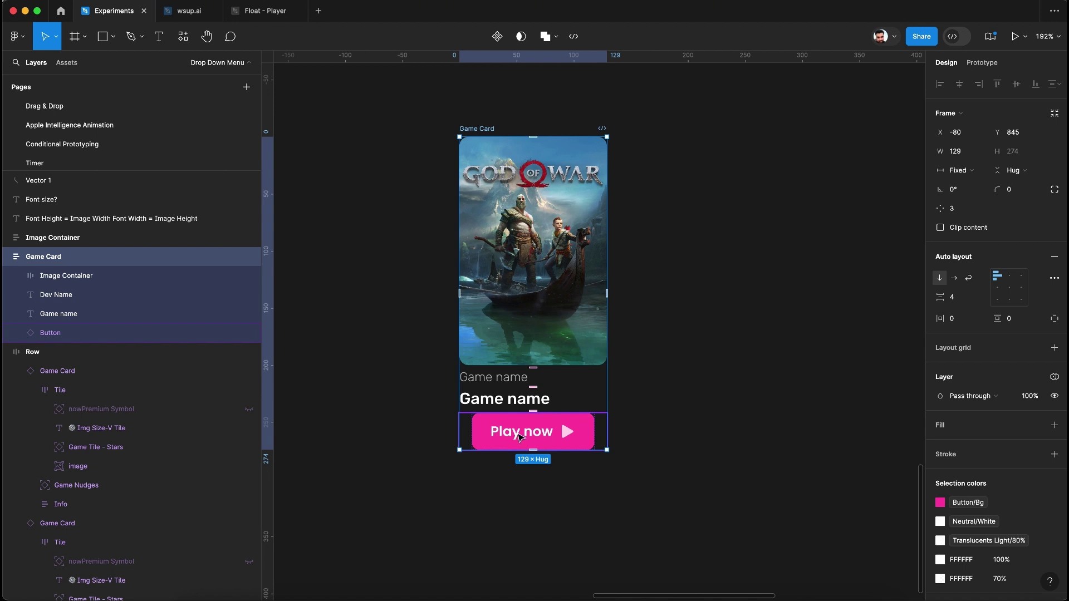
- Set the Button Attributes layer inside the "Play now" button to Fill width
click(528, 435)
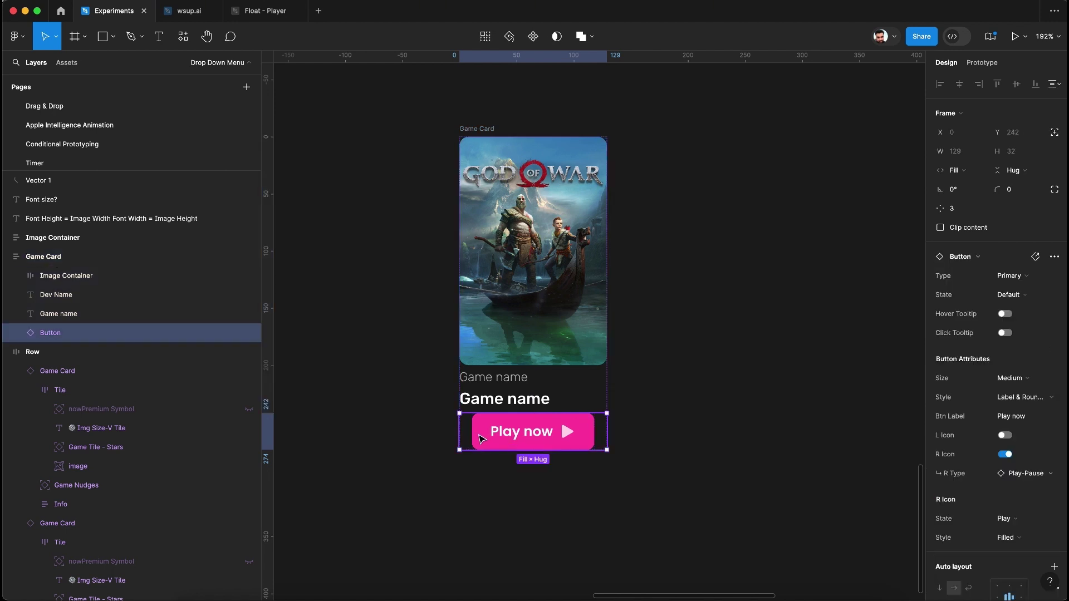
click(16, 333)
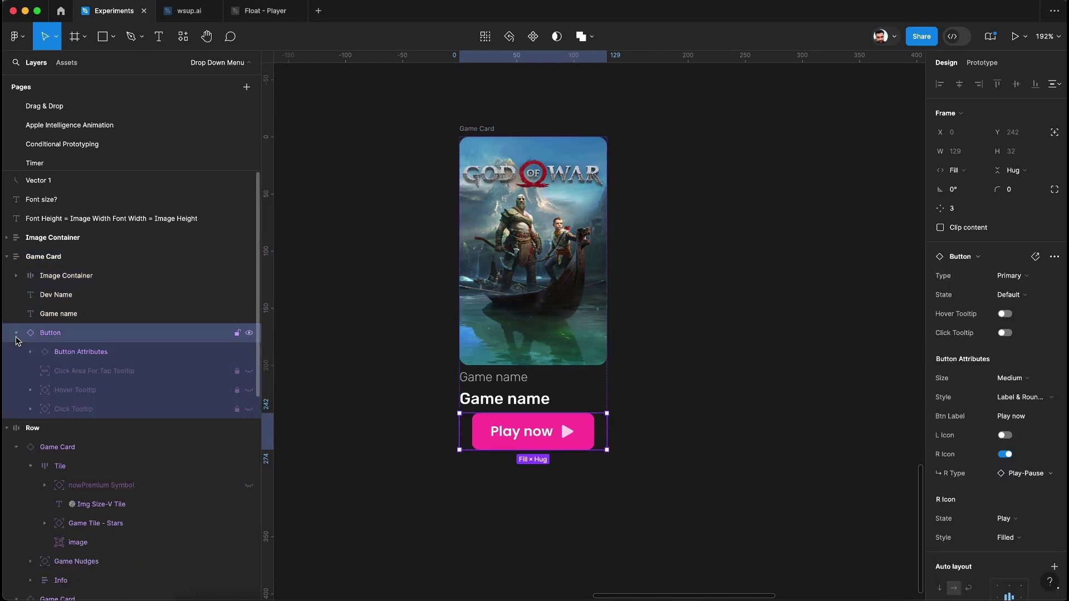
click(99, 352)
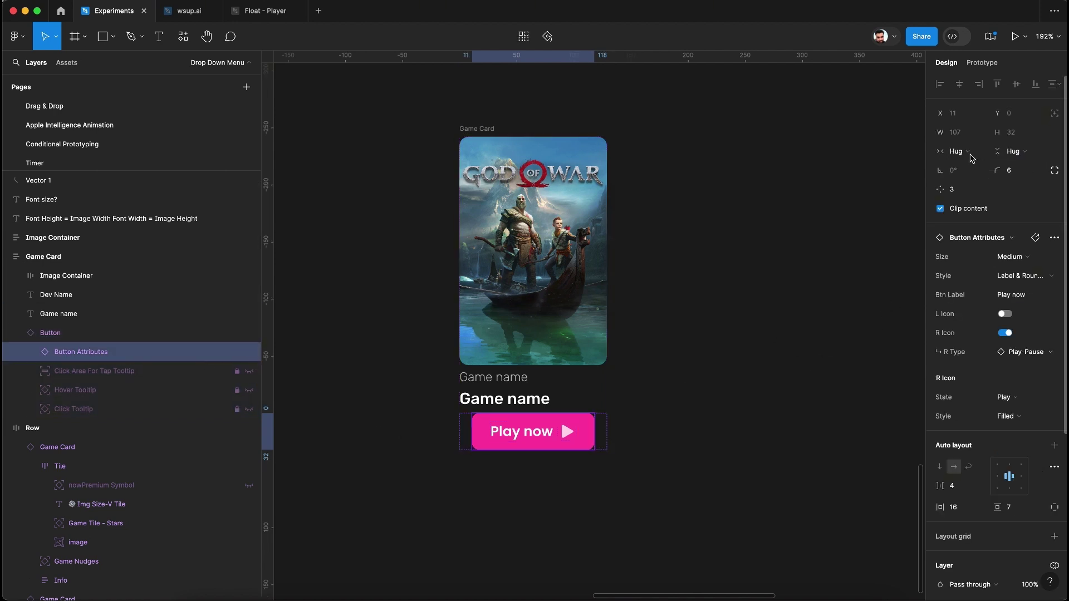
click(970, 153)
click(973, 164)
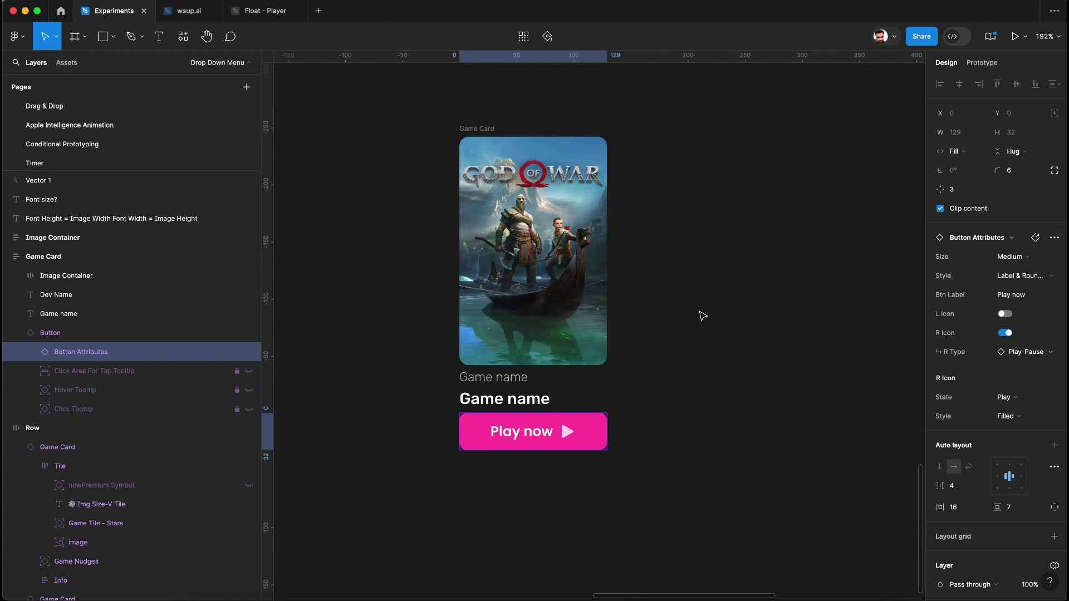
click(633, 267)
- Try widening the Game Card to test its resizing and undo the change
click(476, 128)
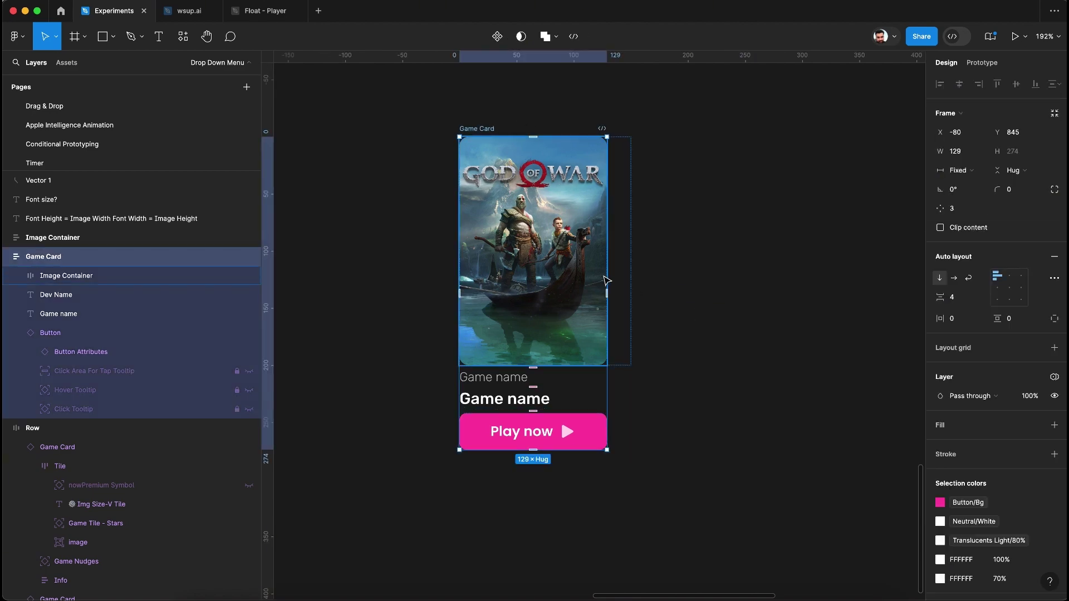
drag(607, 285, 742, 289)
key(ctrl+z)
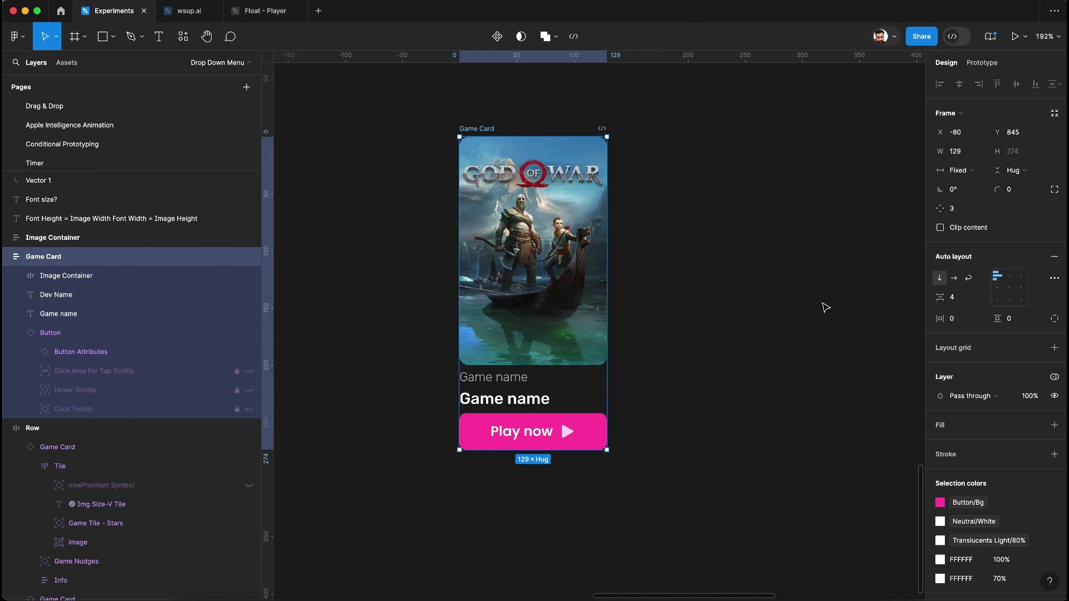
- Extend the bold "Game name" text box to a height of 35 and change its text to "God of War: Ragnarok"
click(508, 407)
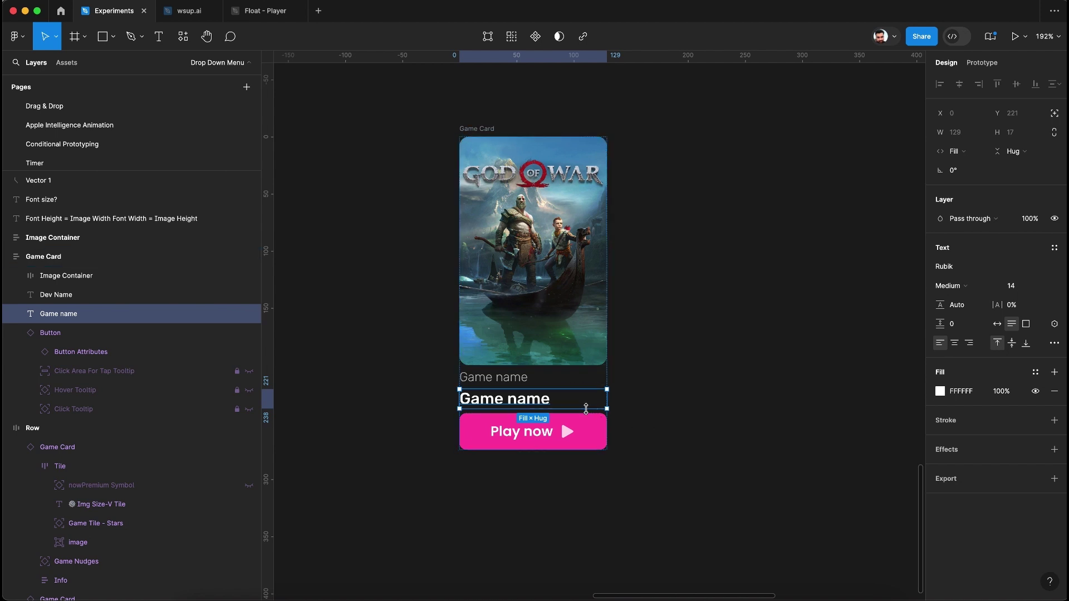
drag(586, 408, 585, 429)
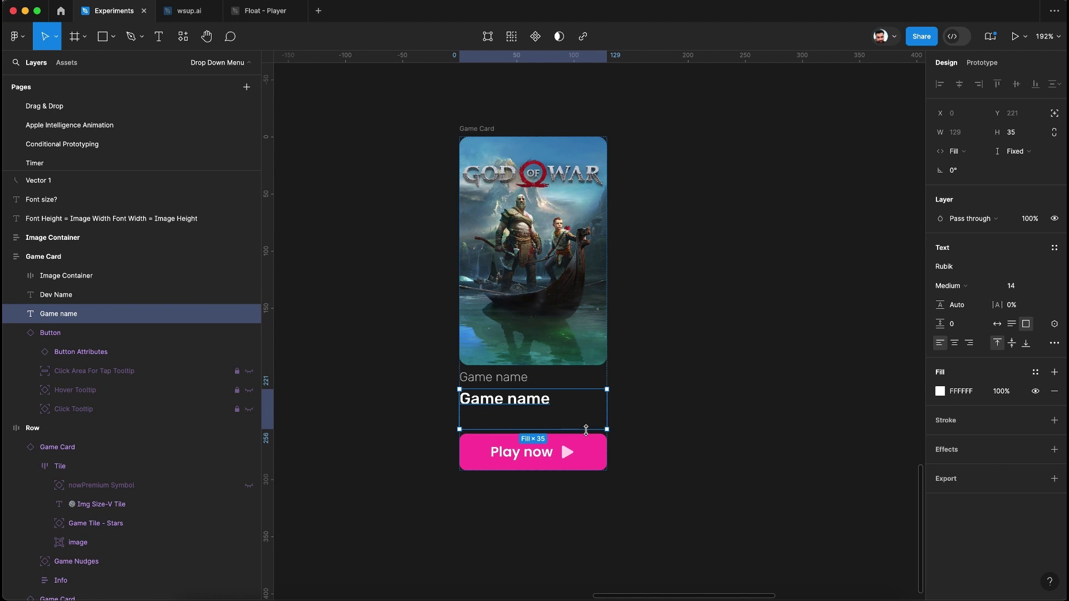
double_click(529, 407)
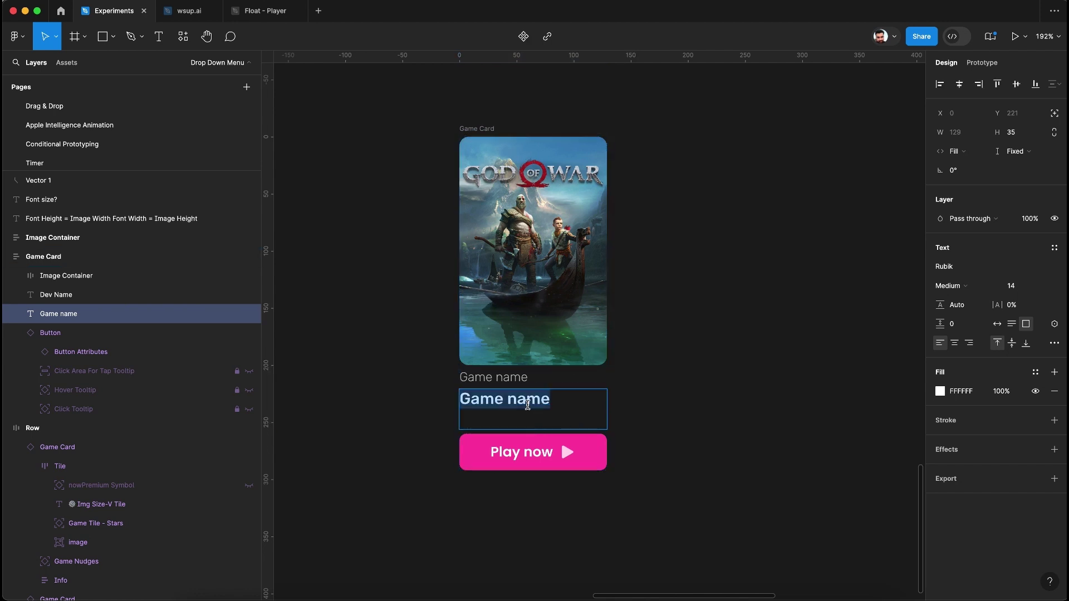
text(God of )
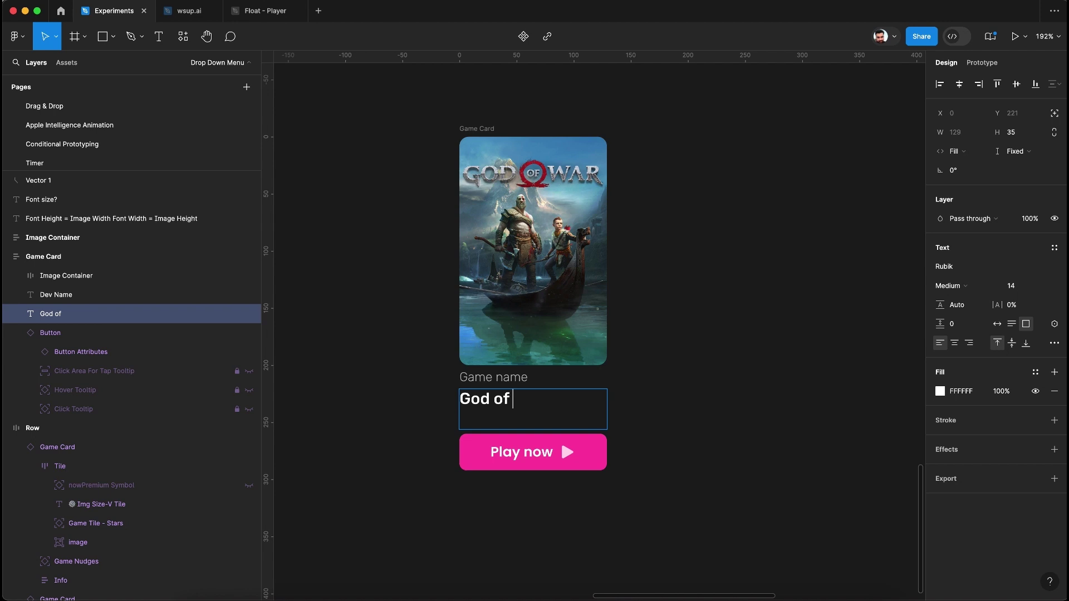
text(War: Ragna)
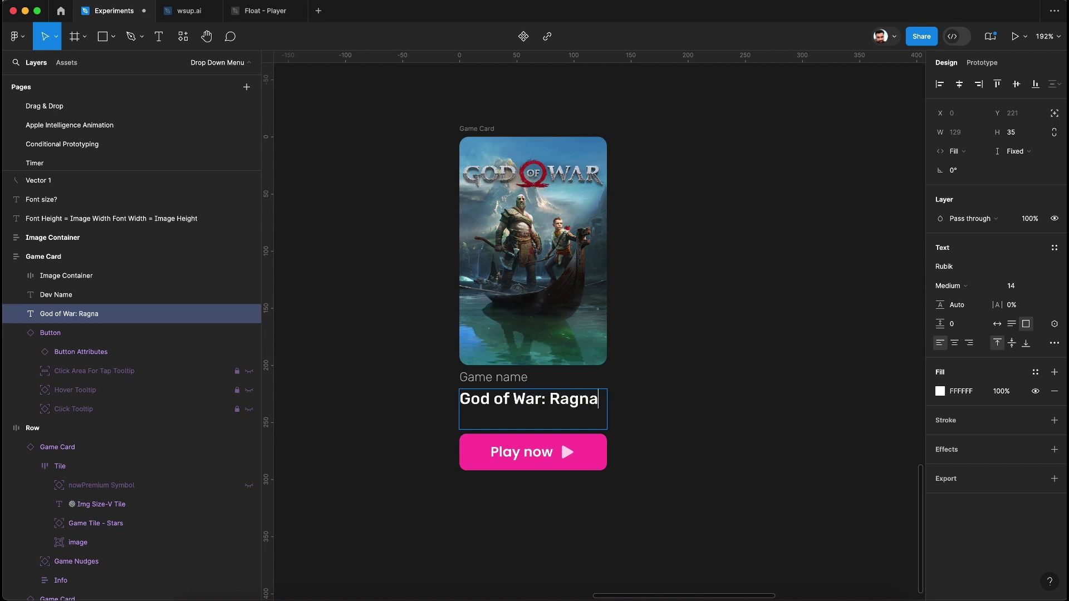
text(rok)
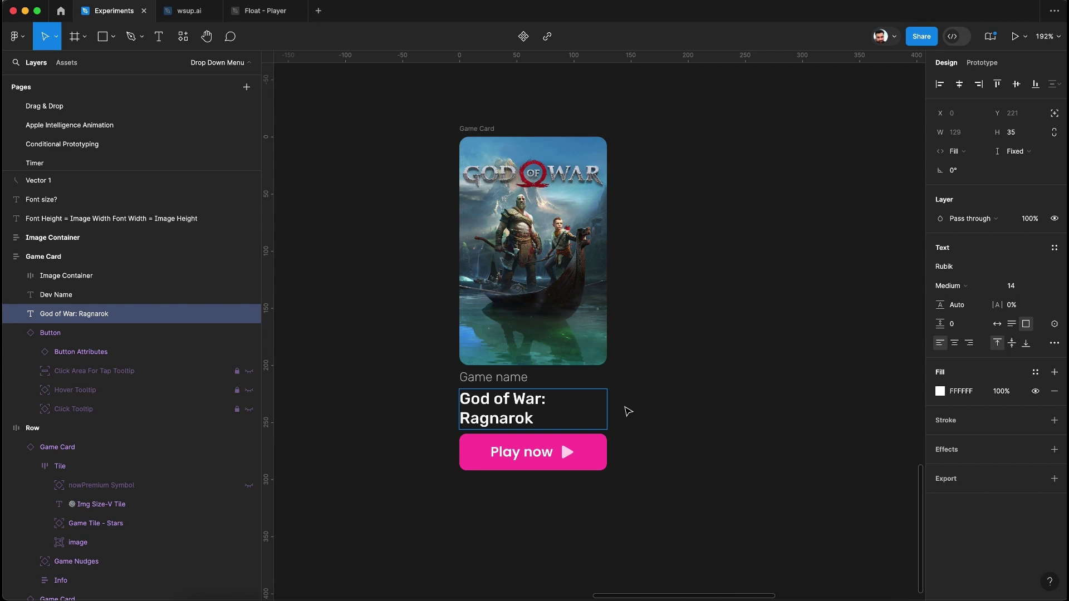
key(Escape)
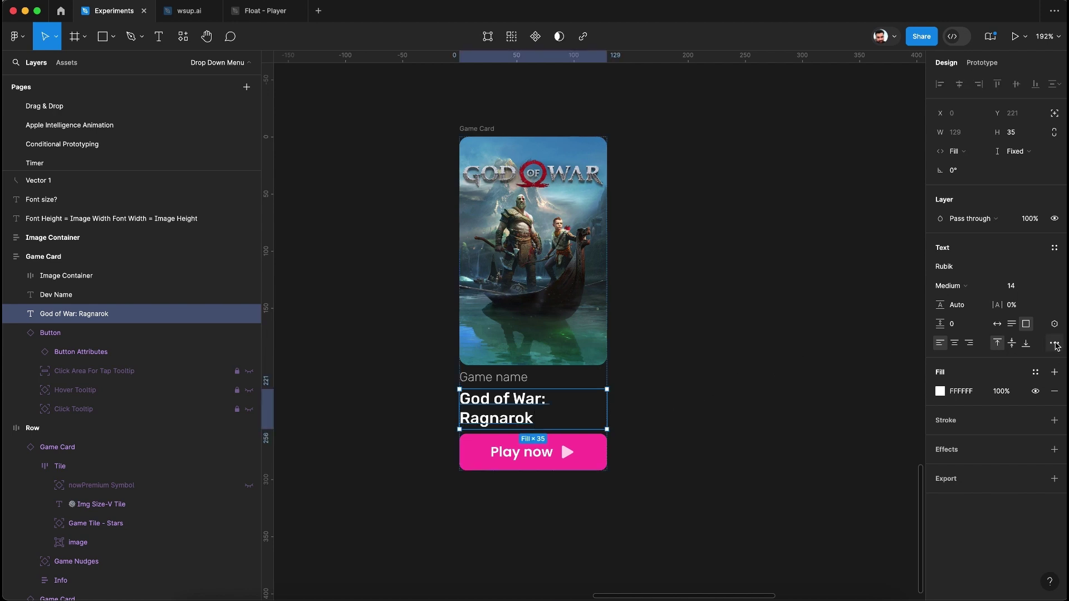
- Turn on text truncation in the type settings of the "God of War: Ragnarok" text
click(1054, 343)
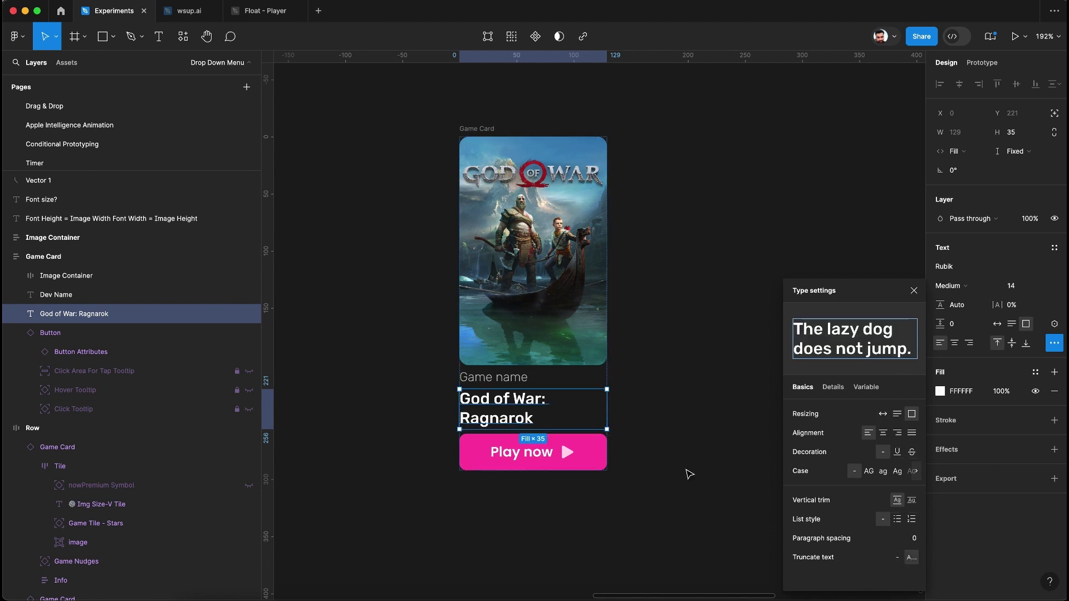
click(717, 497)
- Append the filler text "askdnkasdaksdkasfkjask" to the game title to test its truncation
click(515, 423)
double_click(515, 423)
key(Right)
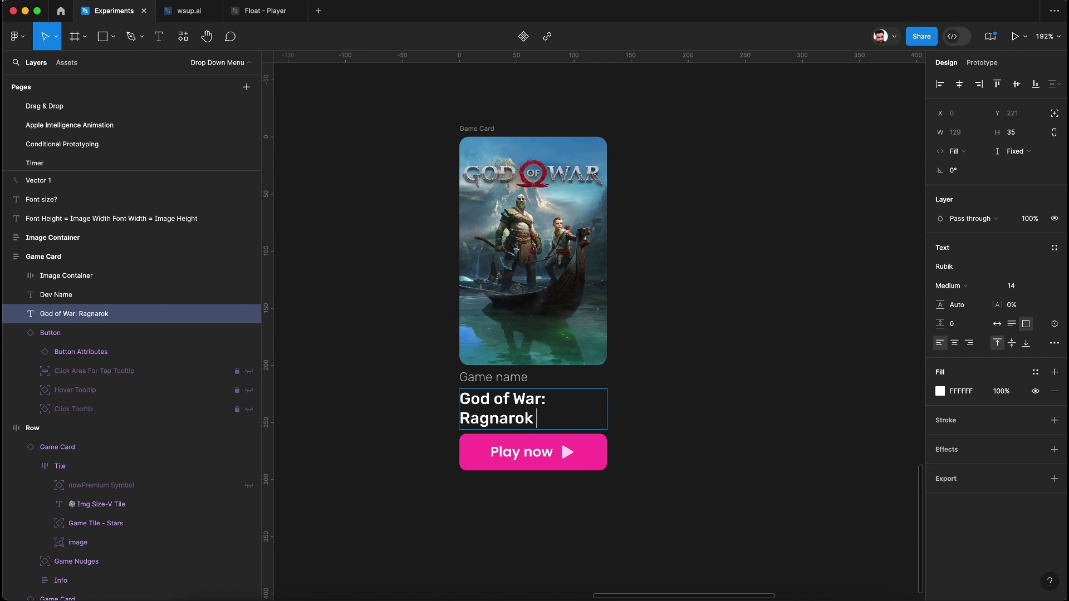
text(askdnkasdaksdkasfkjask)
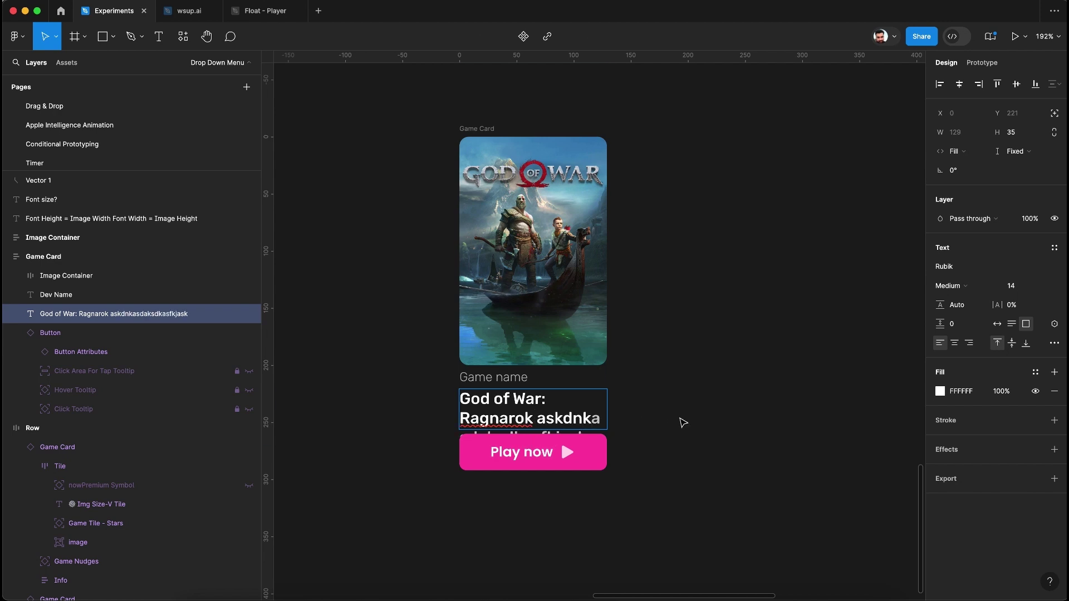
key(Escape)
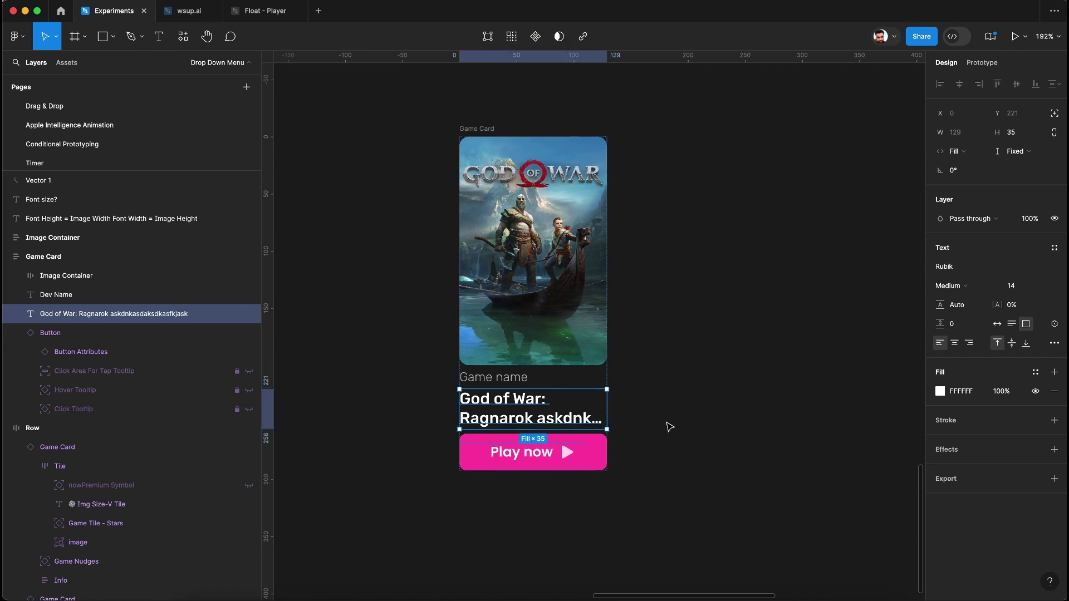
- Remove the filler text from the game title so it reads "God of War: Ragnarok"
key(Escape)
key(super+z)
key(Return)
key(BackSpace)
key(BackSpace)
key(BackSpace)
key(BackSpace)
key(BackSpace)
key(BackSpace)
key(BackSpace)
key(BackSpace)
key(BackSpace)
key(BackSpace)
key(BackSpace)
key(BackSpace)
key(BackSpace)
key(BackSpace)
key(BackSpace)
key(BackSpace)
key(BackSpace)
key(BackSpace)
key(BackSpace)
key(BackSpace)
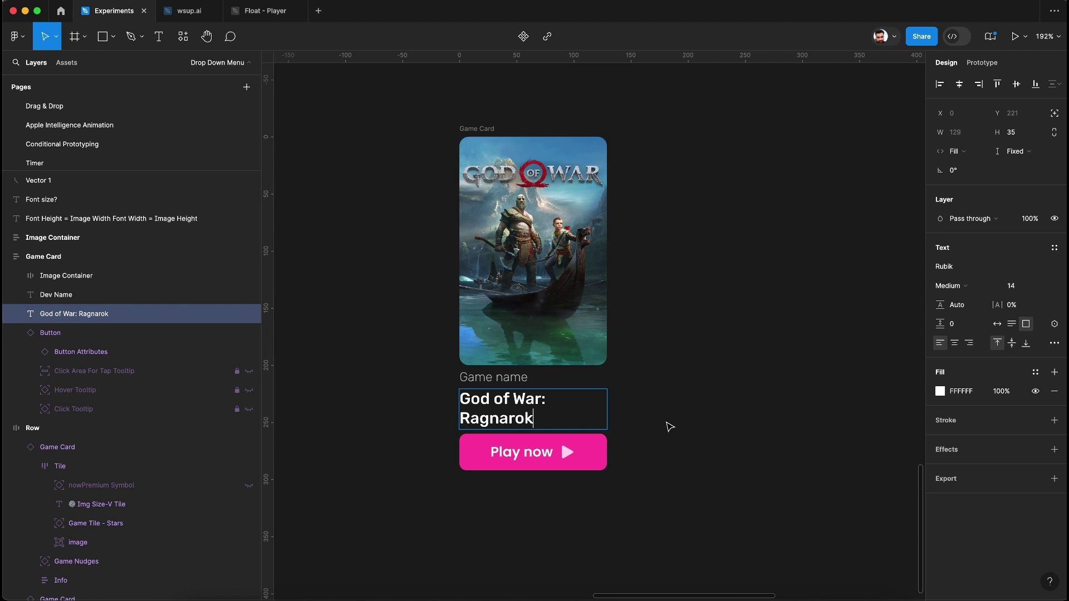
key(Escape)
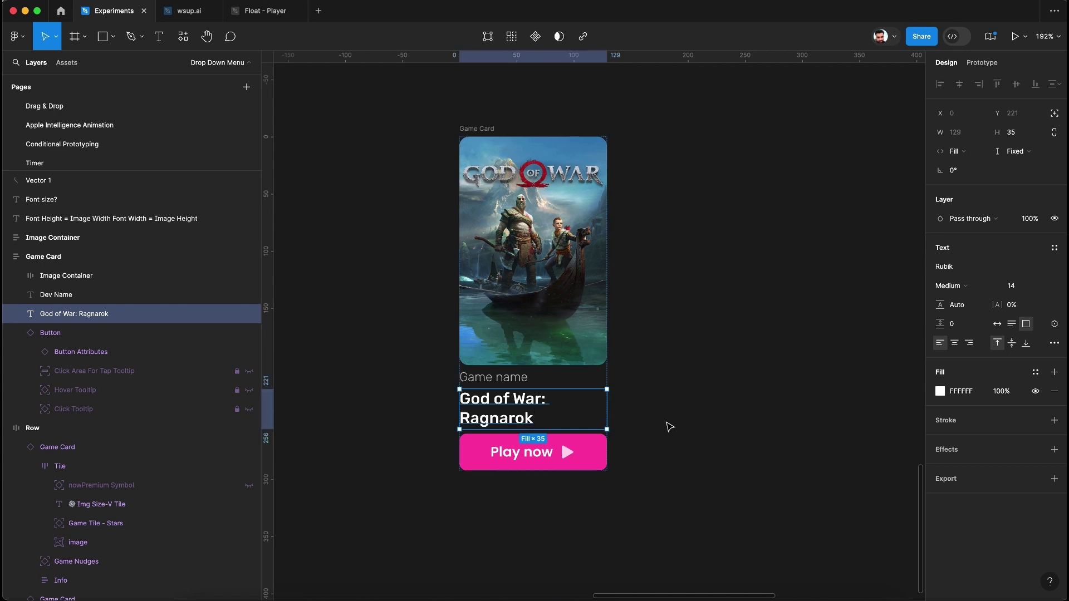
- Rename the game title's text layer as "Game Name" and clear the selection
double_click(97, 314)
text(Game Name)
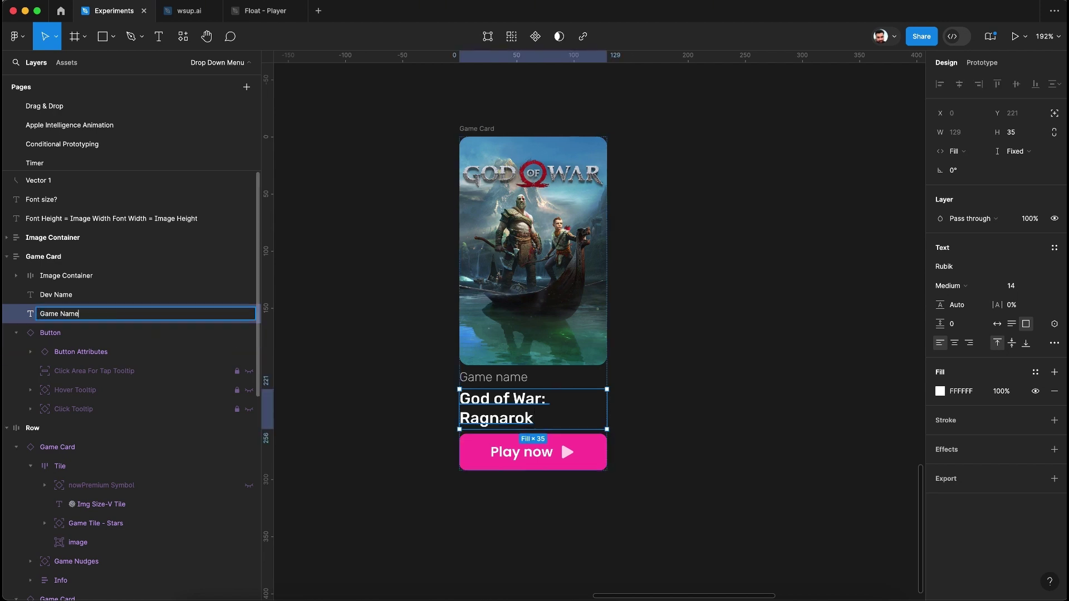
key(Return)
click(347, 262)
scroll(347, 264, down, 2)
scroll(346, 265, down, 1)
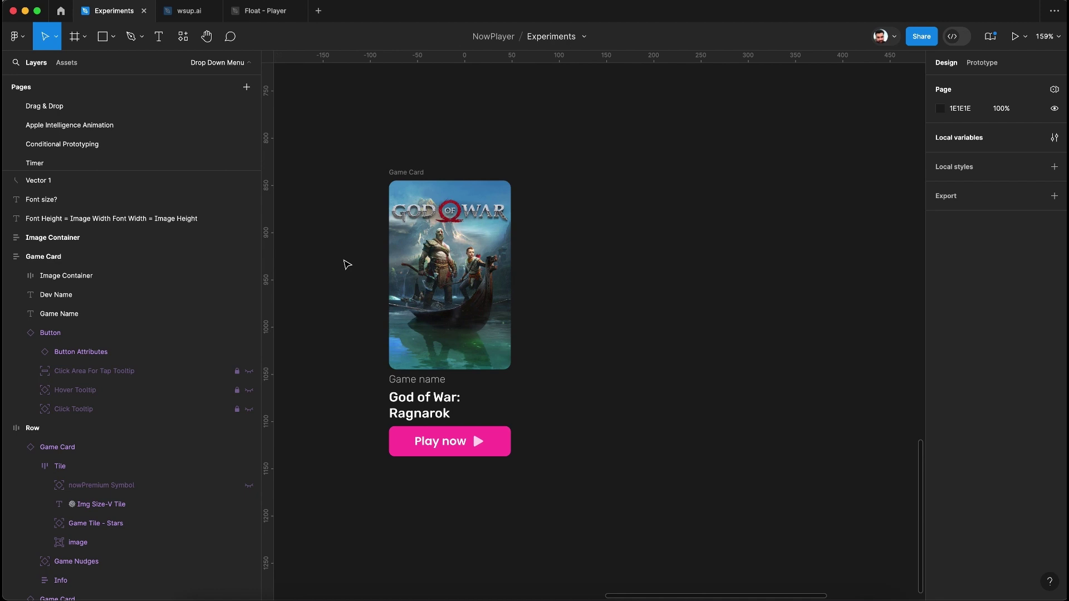
- Turn the Game Card frame into a main component and clear the selection
click(405, 173)
scroll(405, 176, right, 2)
scroll(405, 176, down, 1)
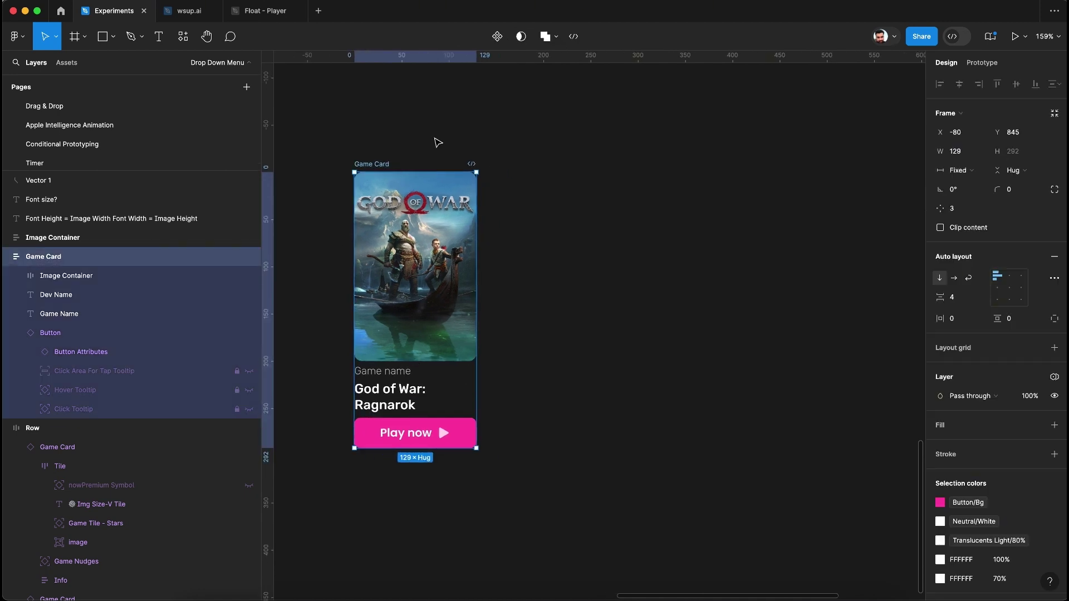
click(499, 40)
click(518, 165)
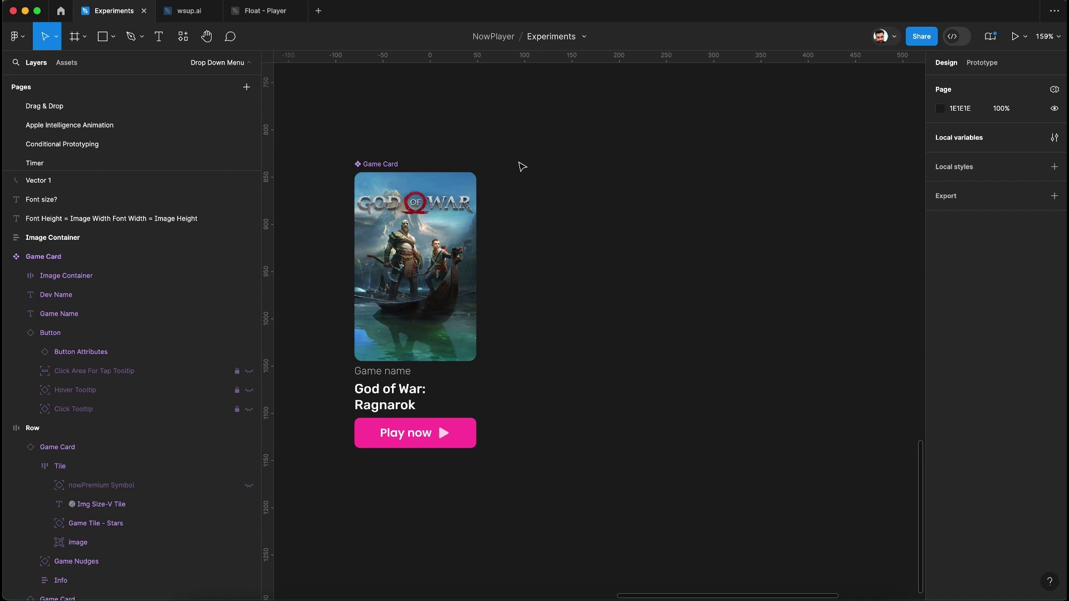
- Duplicate the Game Card component as an instance and place it beside the main component at about X 148, Y 823
scroll(519, 164, down, 2)
click(420, 164)
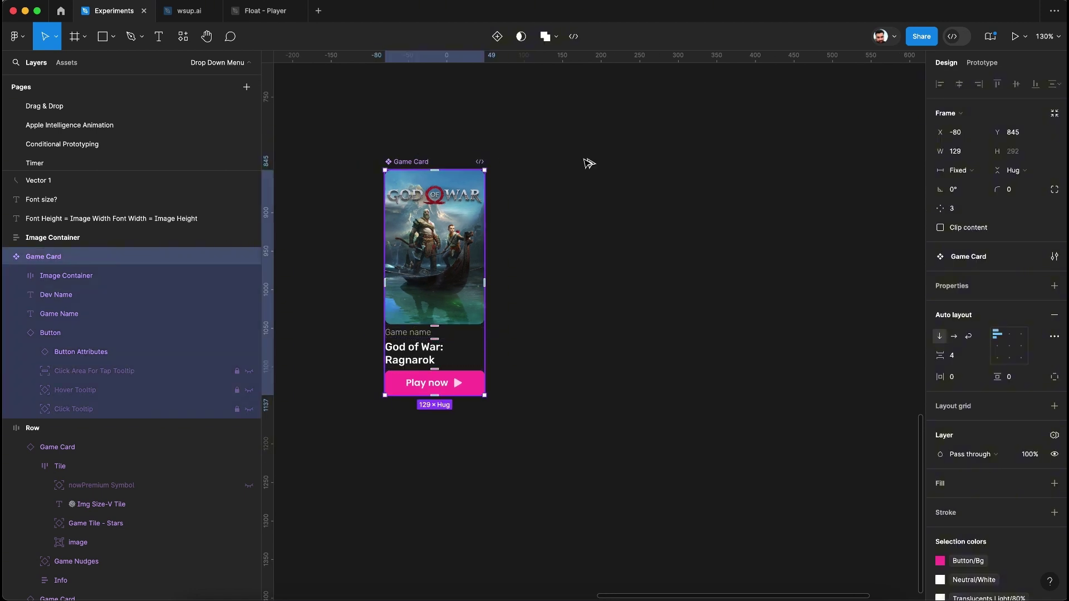
key(super+d)
scroll(705, 175, right, 1)
scroll(705, 175, right, 5)
scroll(707, 179, down, 3)
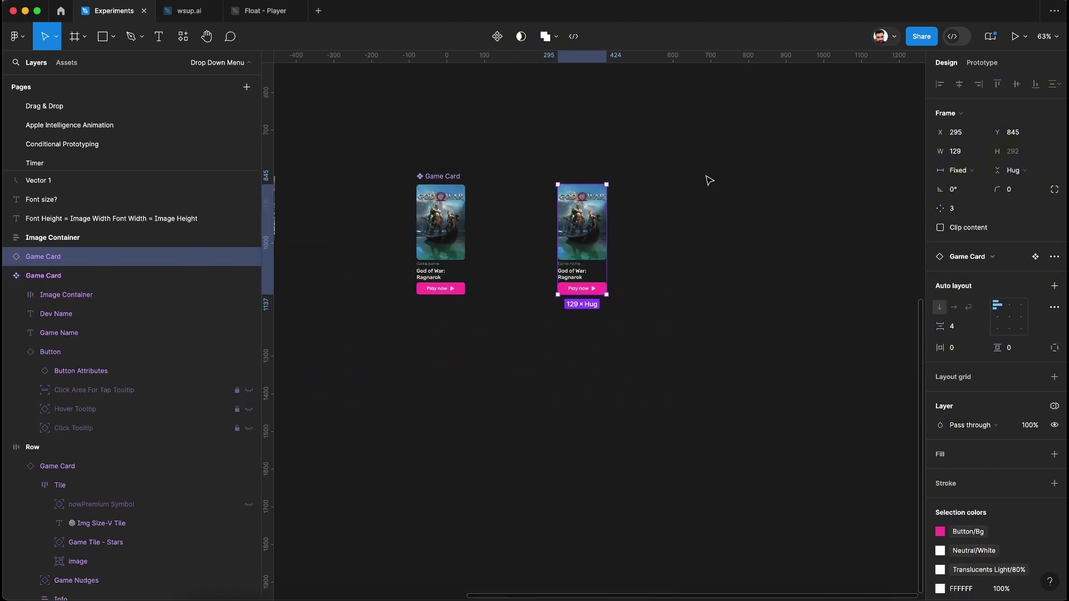
drag(574, 214, 519, 206)
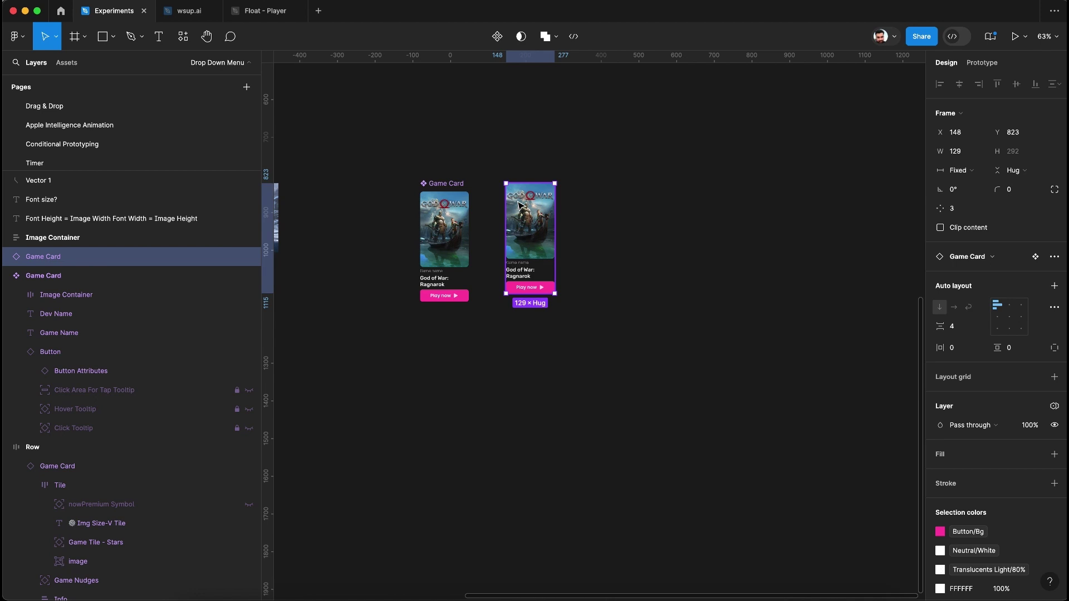
scroll(518, 206, up, 3)
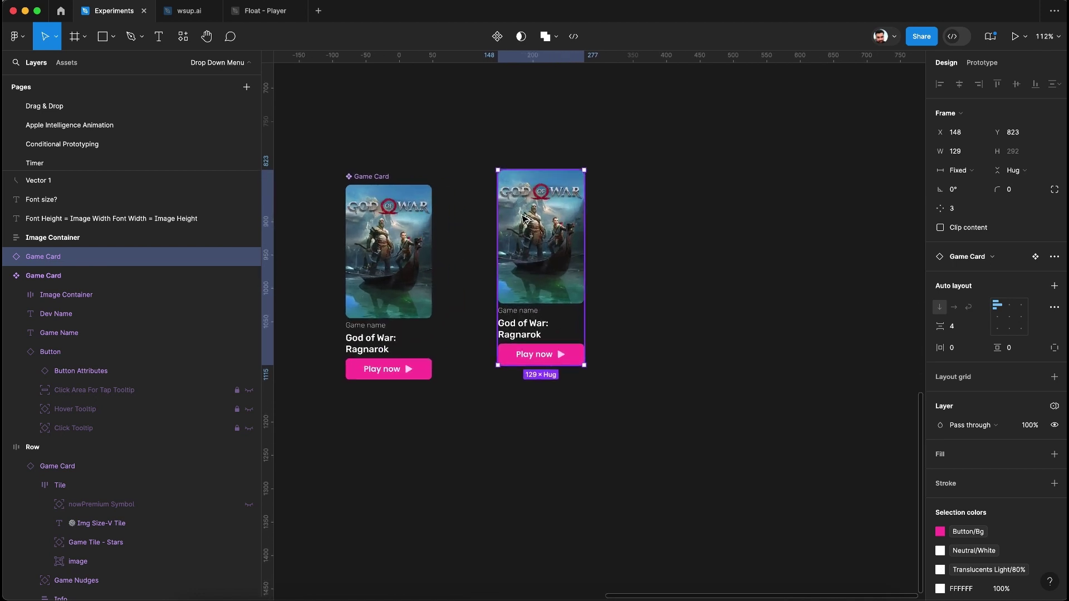
- Add two more Game Card instances in line with the first instance and clear the selection
drag(523, 217, 748, 229)
click(530, 148)
scroll(529, 148, left, 5)
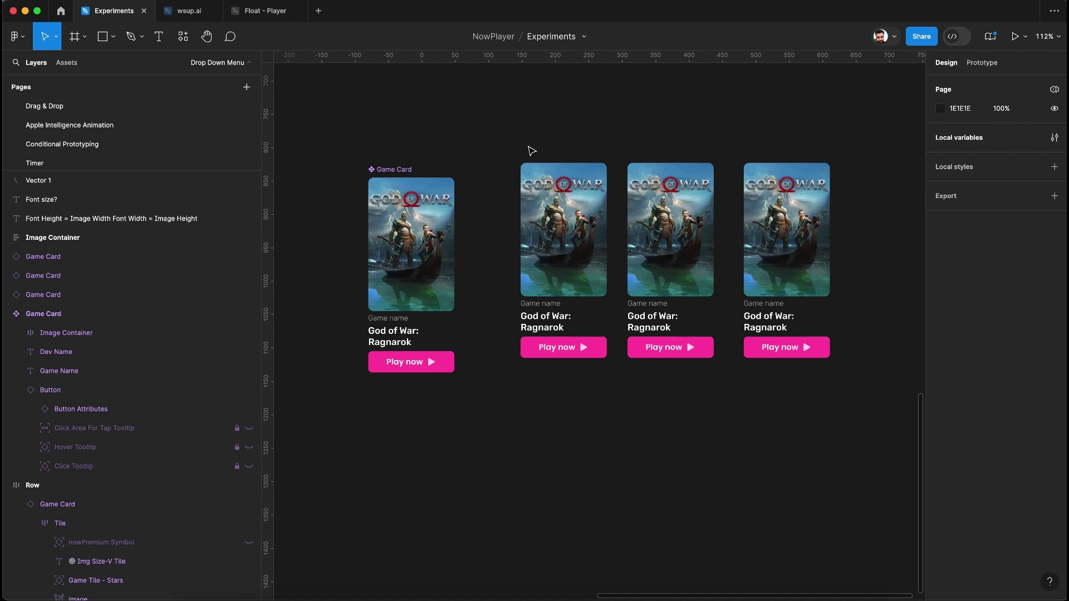
- Widen the main Game Card component to 150 and clear the selection
click(567, 166)
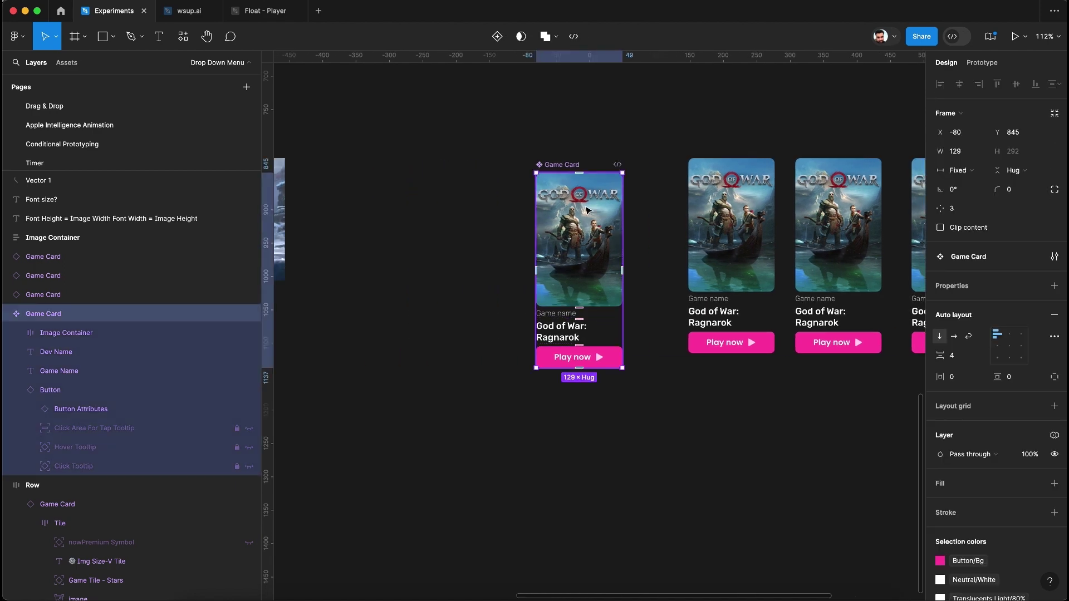
scroll(603, 217, up, 5)
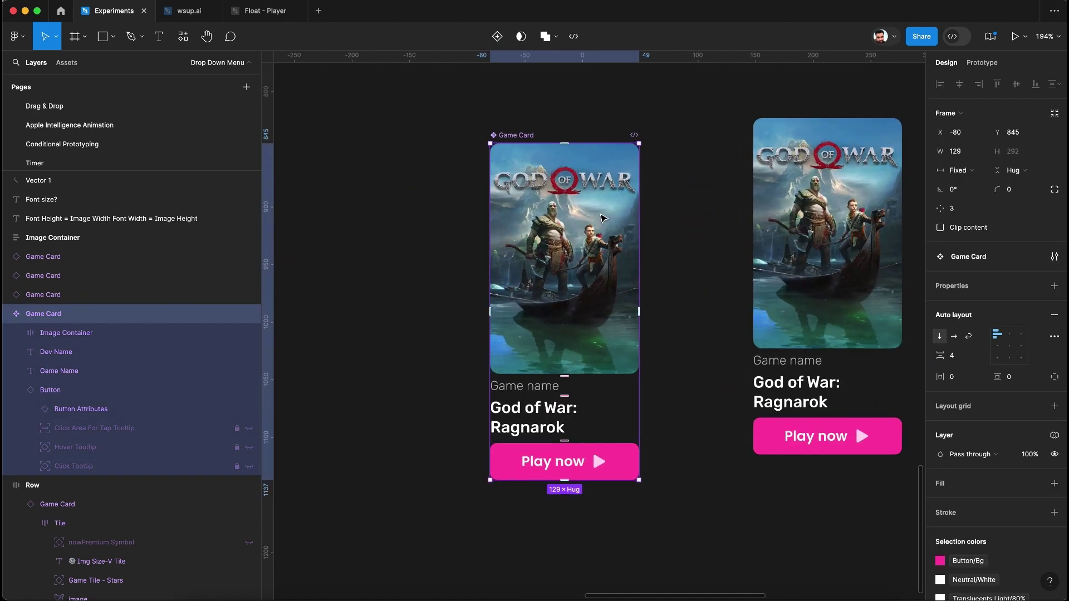
scroll(635, 200, down, 3)
drag(631, 193, 650, 196)
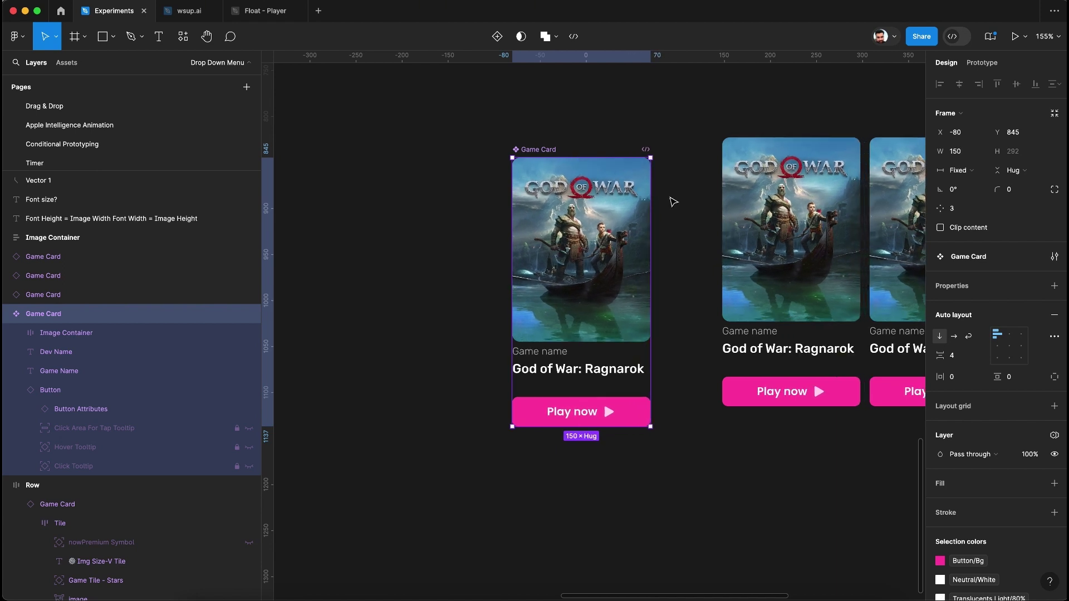
scroll(671, 201, right, 6)
scroll(672, 200, down, 4)
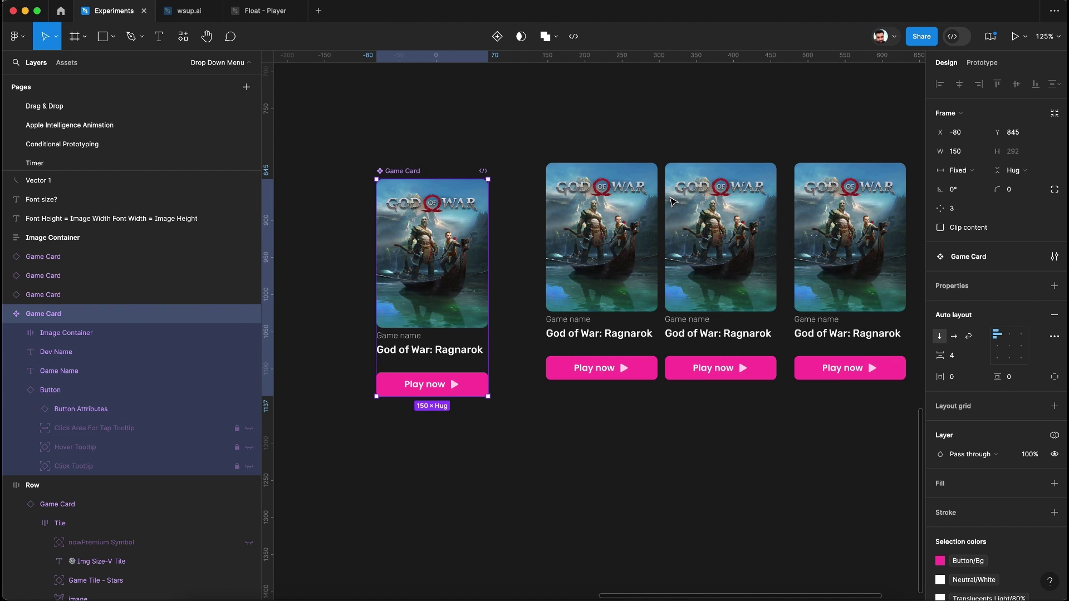
click(629, 136)
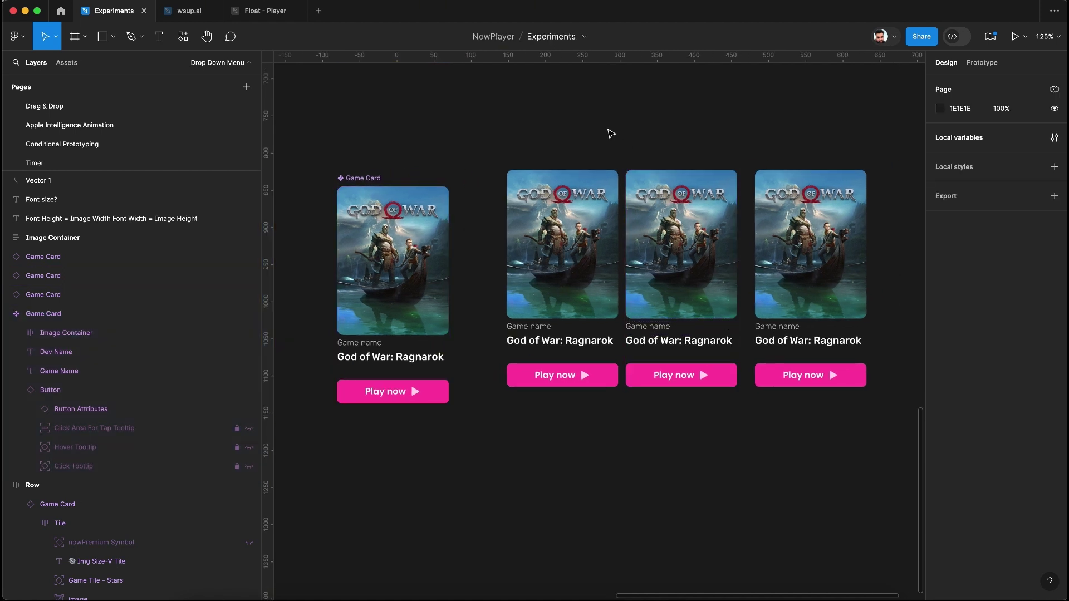
- Wrap the three Game Card instances in a horizontal auto layout frame named "Row"
scroll(611, 134, down, 3)
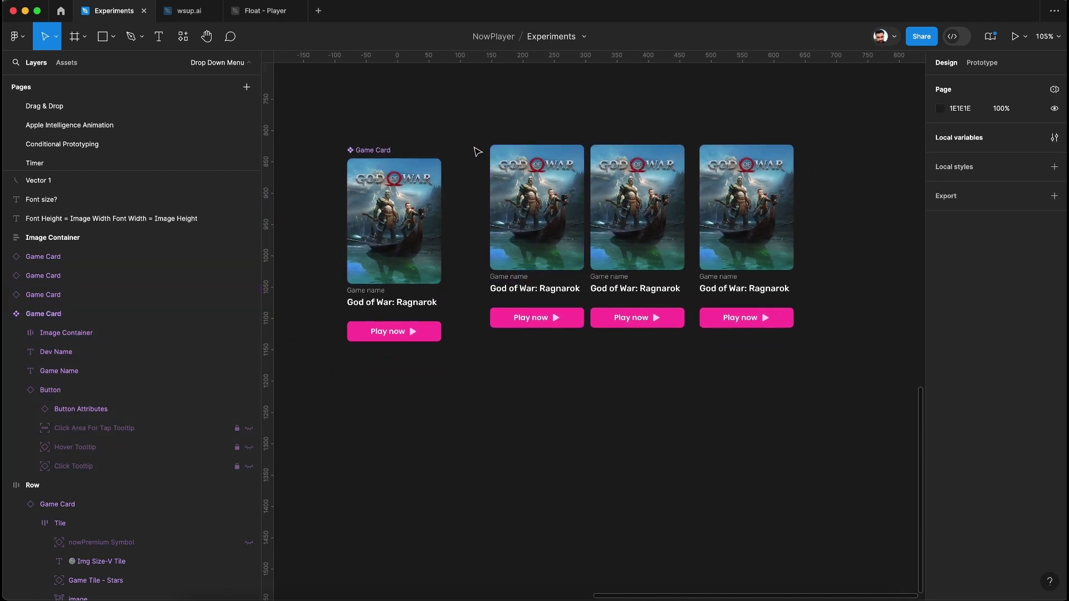
drag(472, 128, 846, 382)
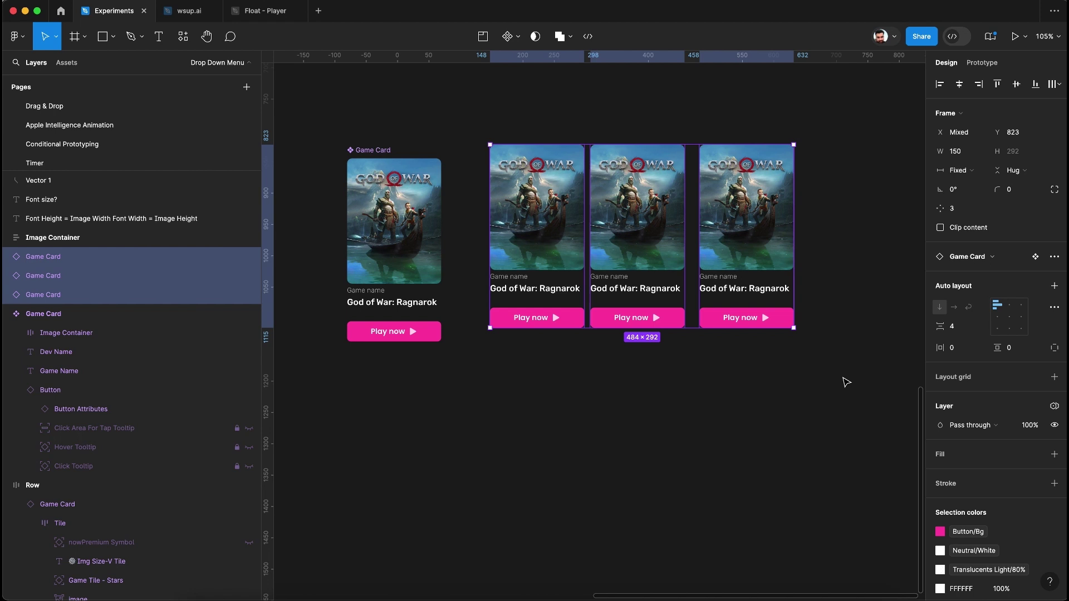
key(shift+a)
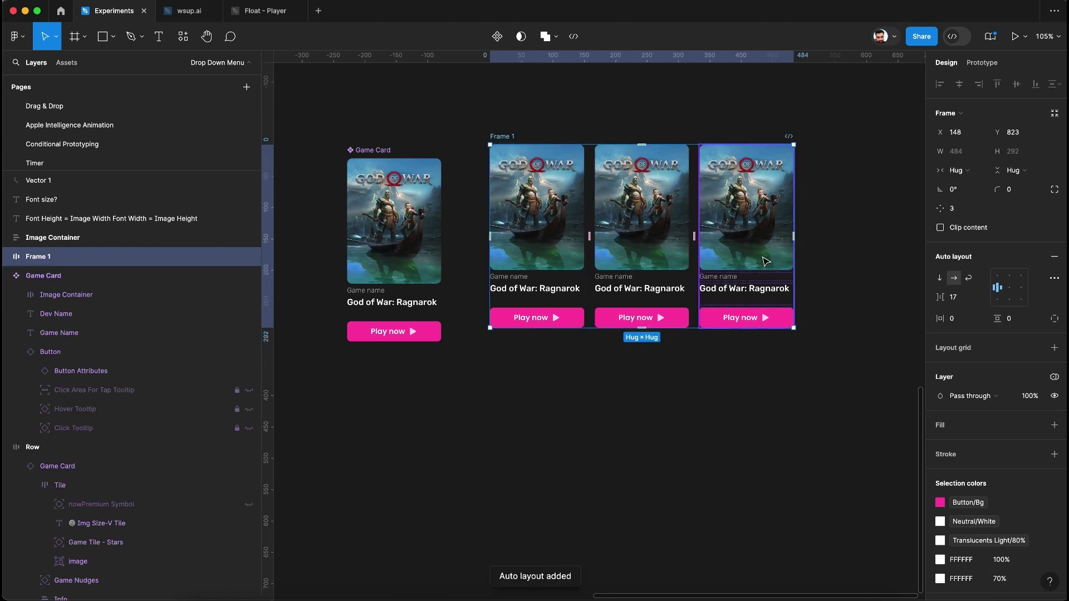
key(super+r)
text(Row)
key(Return)
- Set the width of all three Game Card instances in the Row frame to Fill container
click(551, 212)
shift+click(640, 222)
shift+click(736, 236)
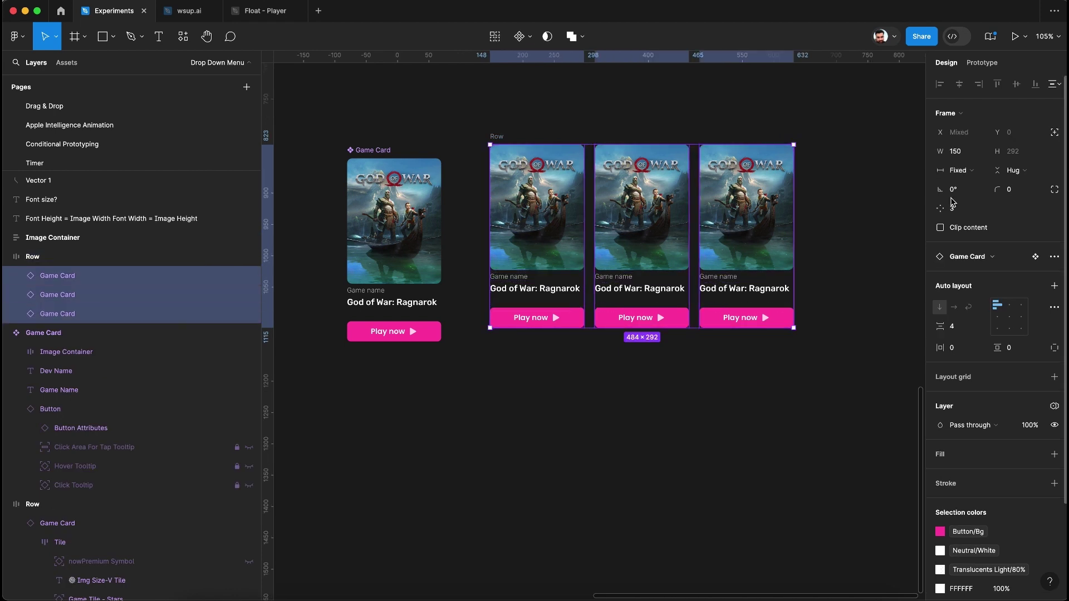
click(974, 172)
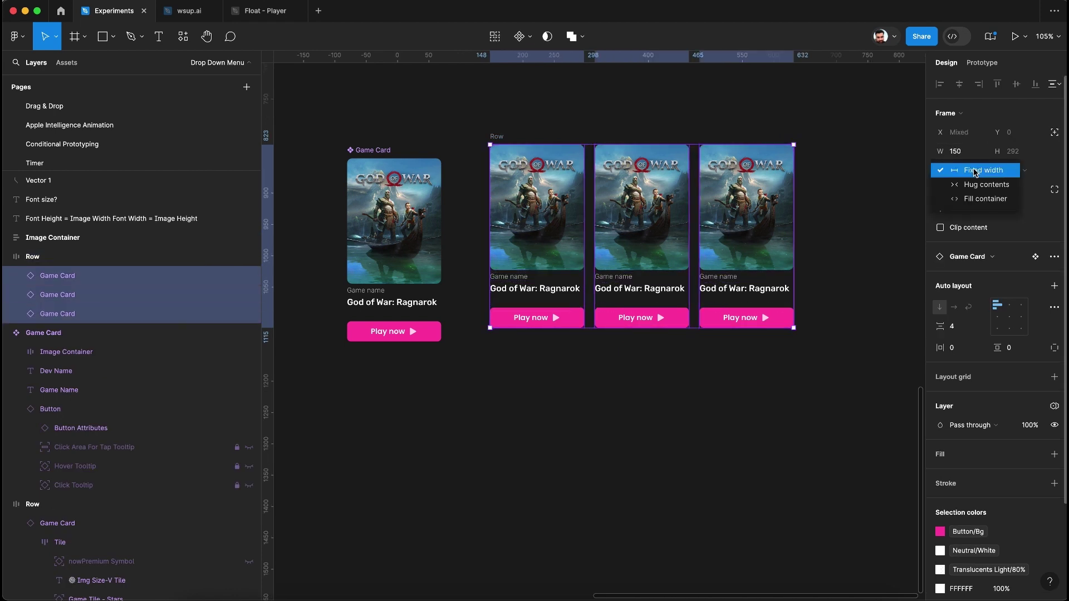
click(978, 170)
click(536, 135)
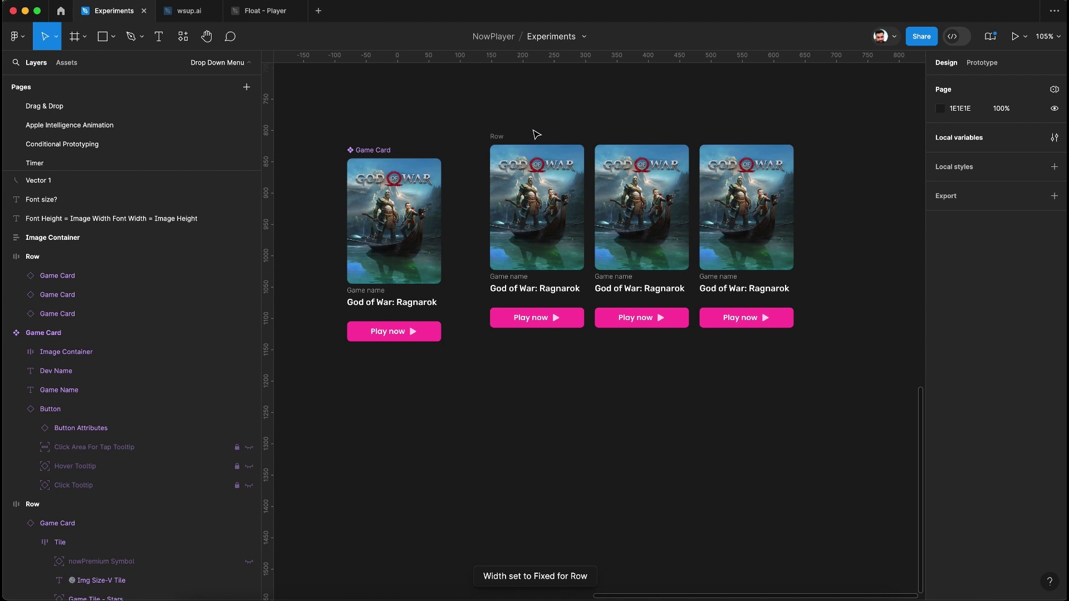
- Widen the Row frame with the three cards to about 591 and set the spacing between its cards to 16
click(497, 136)
scroll(823, 209, right, 2)
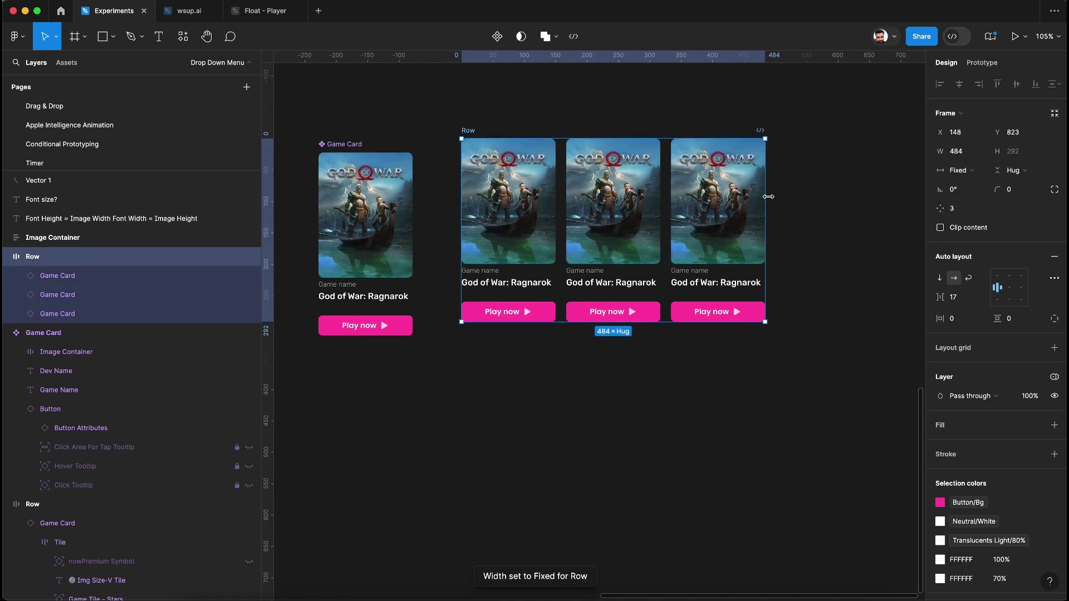
drag(768, 197, 833, 221)
click(953, 298)
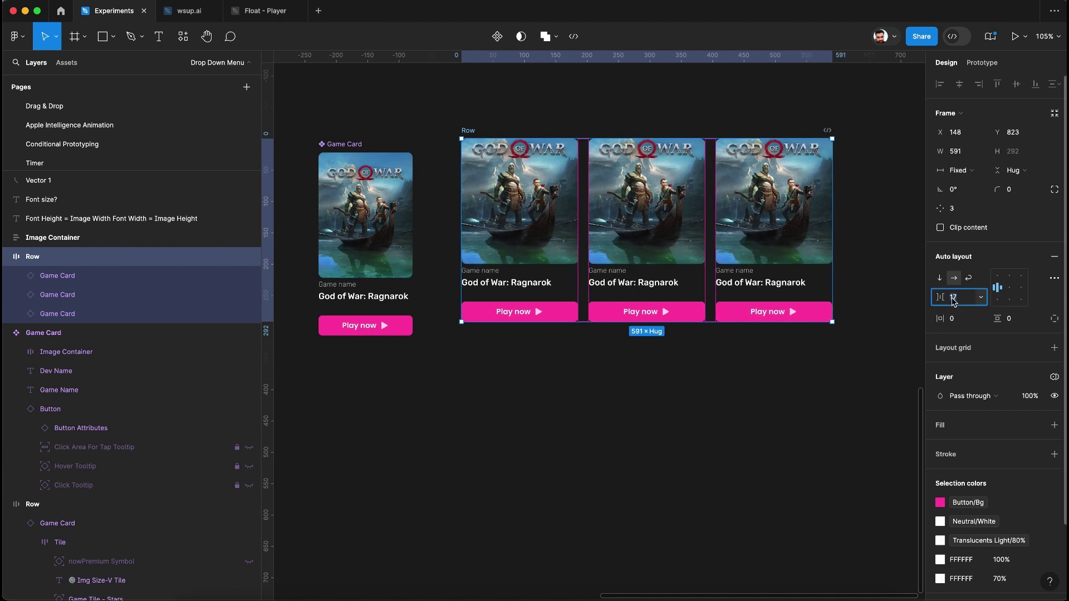
key(Down)
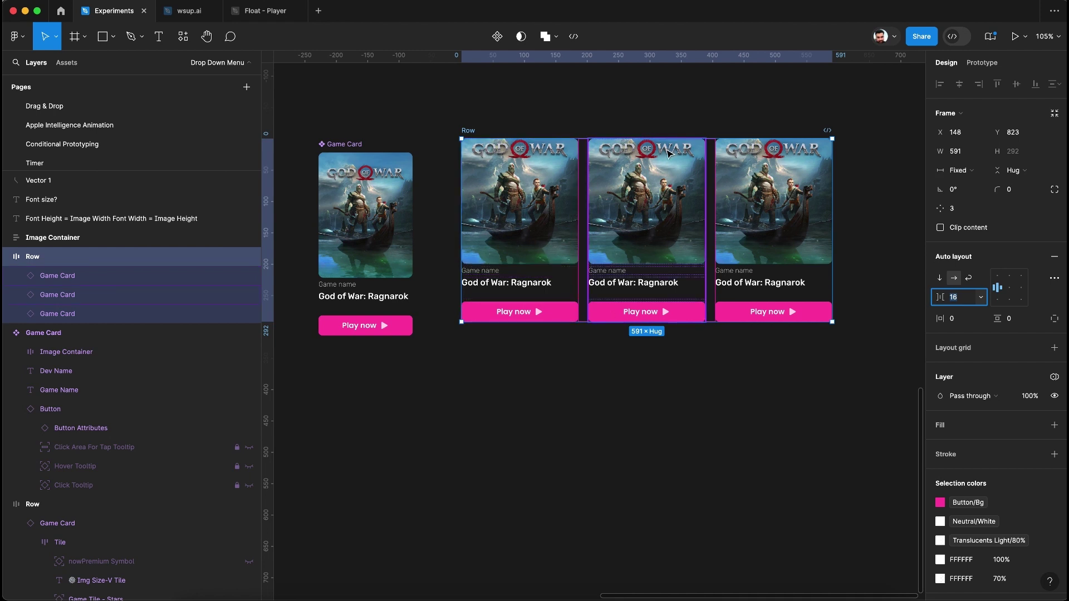
click(662, 108)
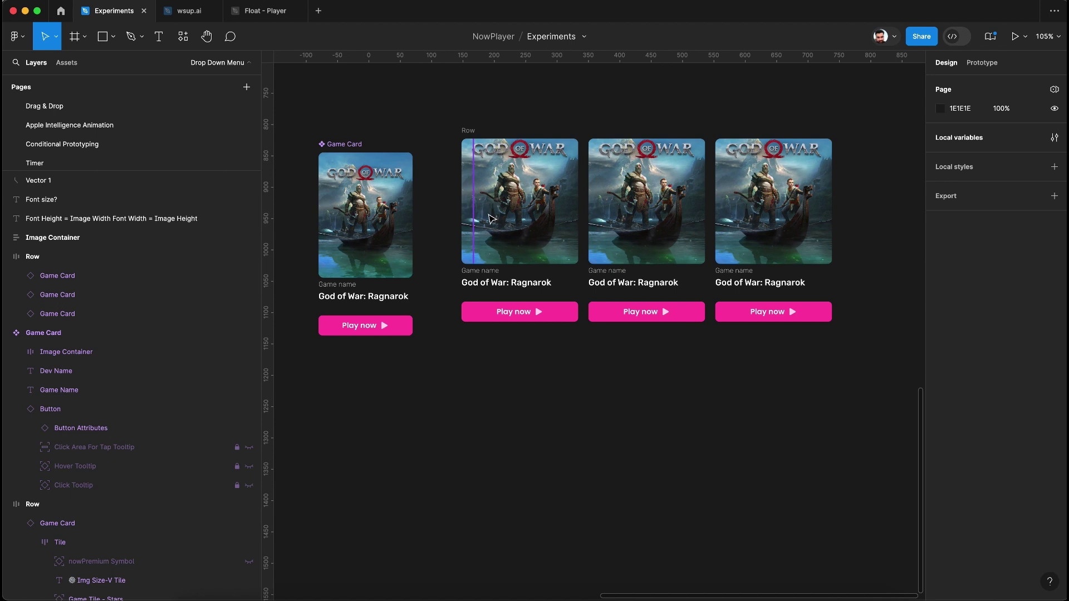
- Expand the layers of the first Game Card in the Row frame, including its Image Container
click(547, 219)
click(17, 276)
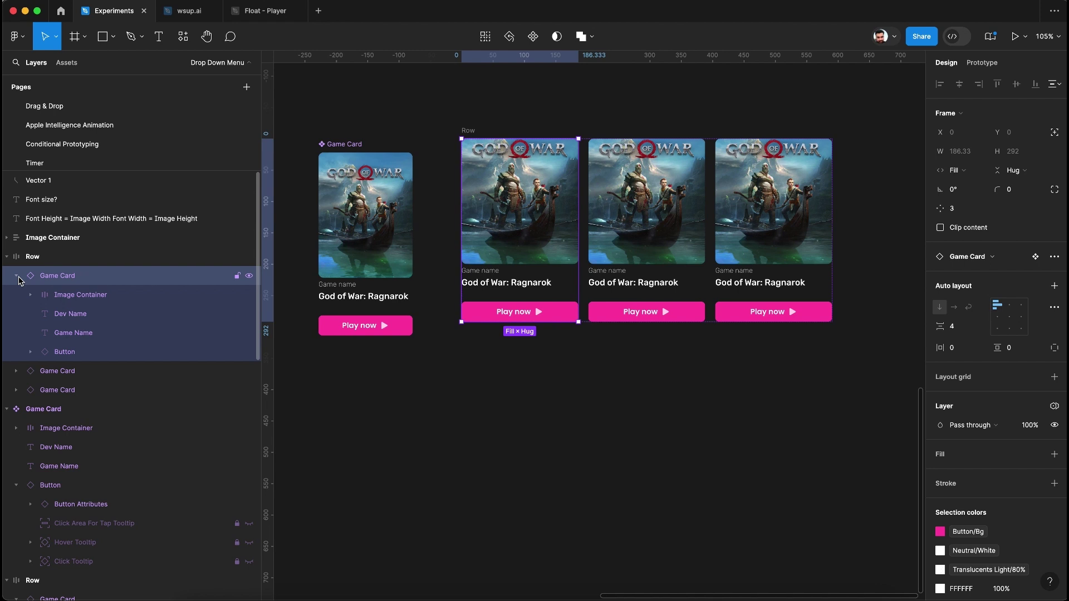
click(30, 295)
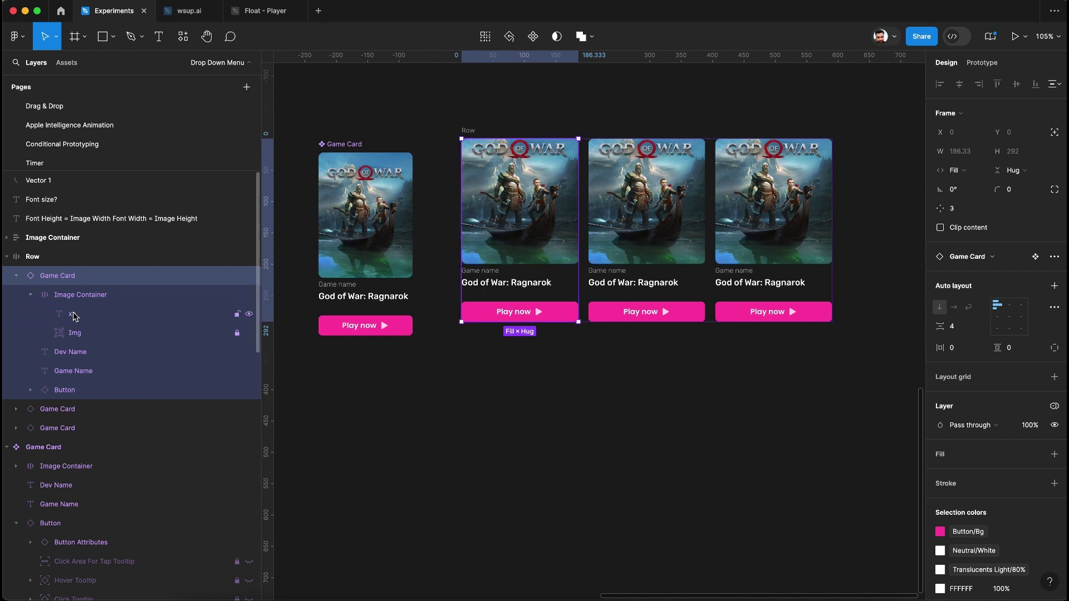
click(500, 204)
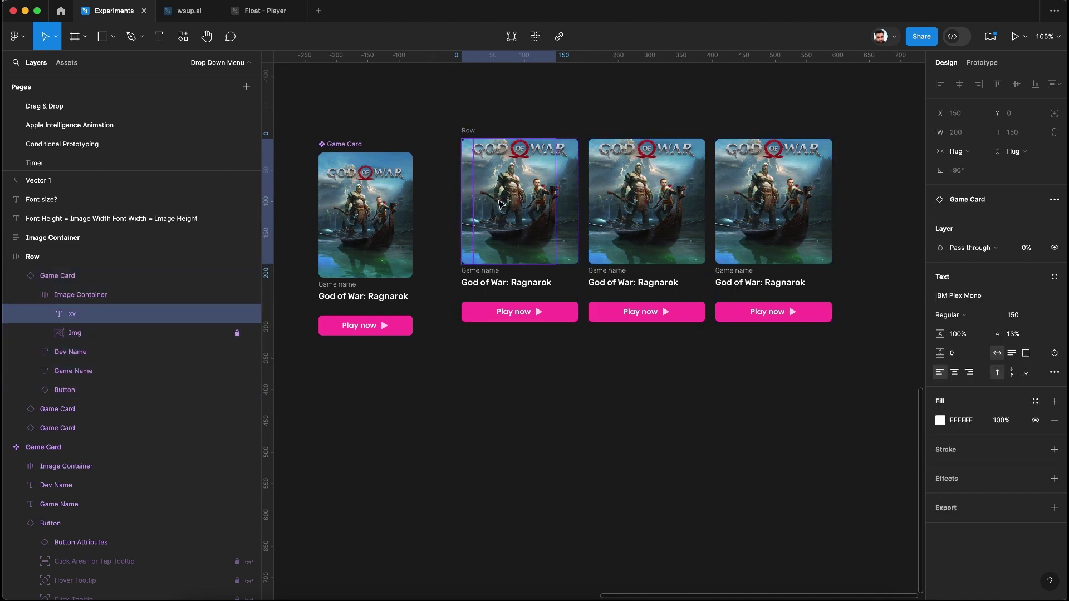
shift+click(640, 207)
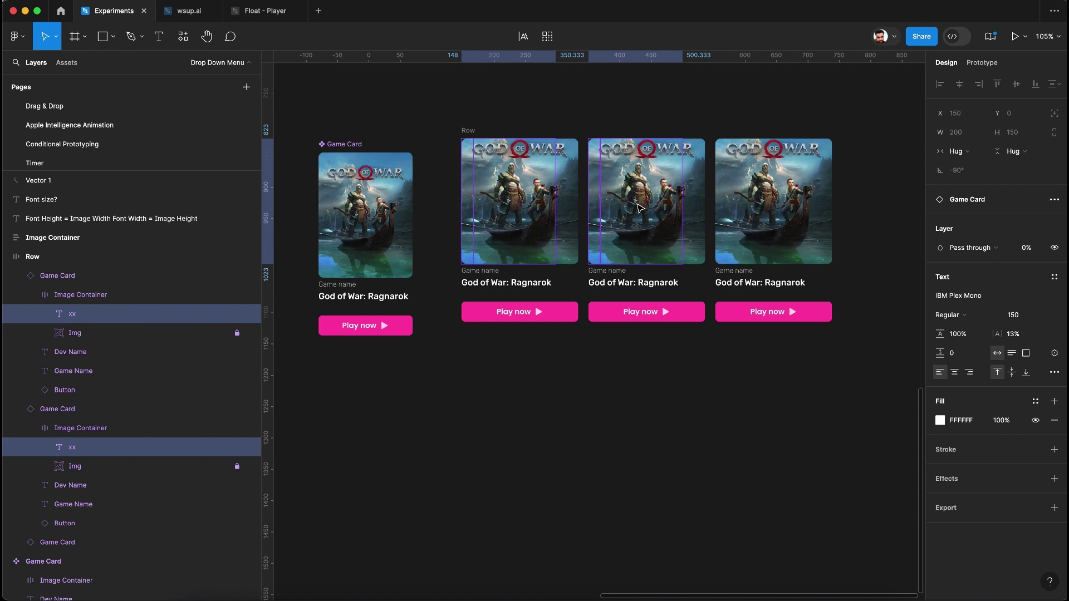
click(758, 215)
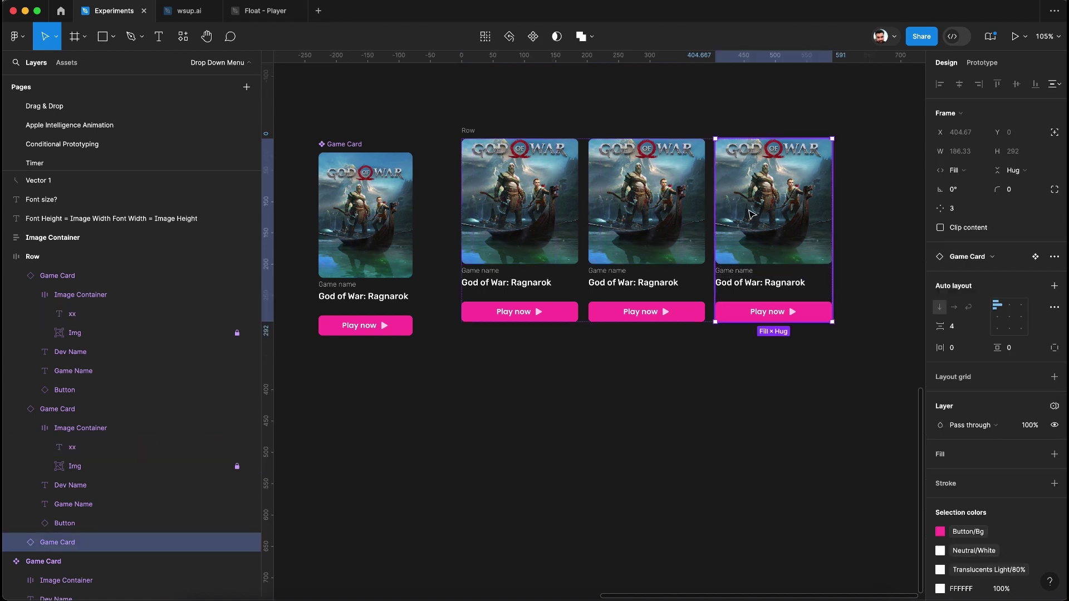
click(523, 206)
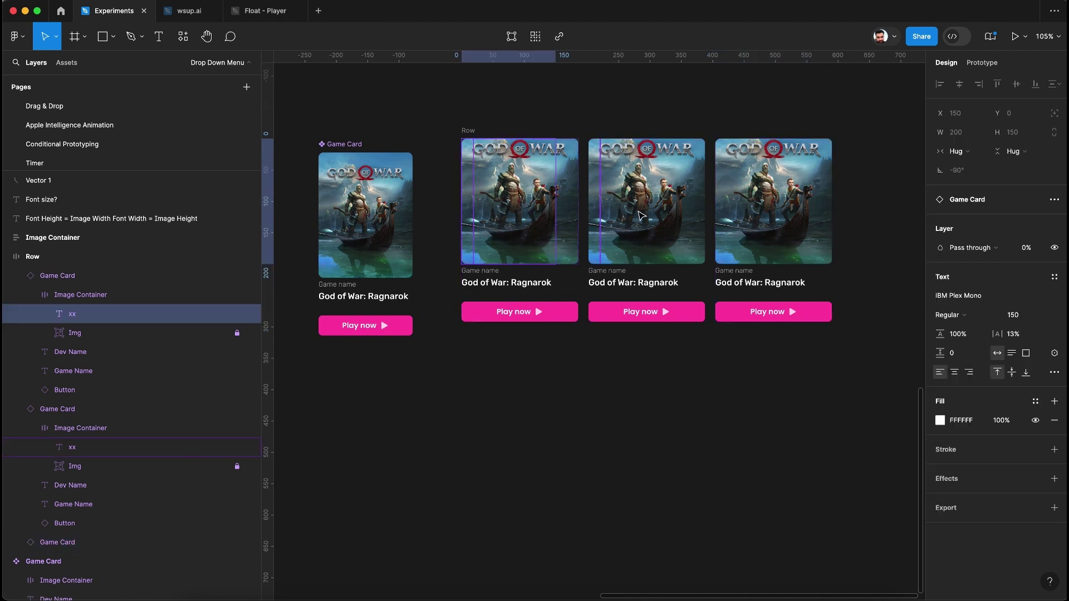
shift+click(641, 214)
shift+click(765, 219)
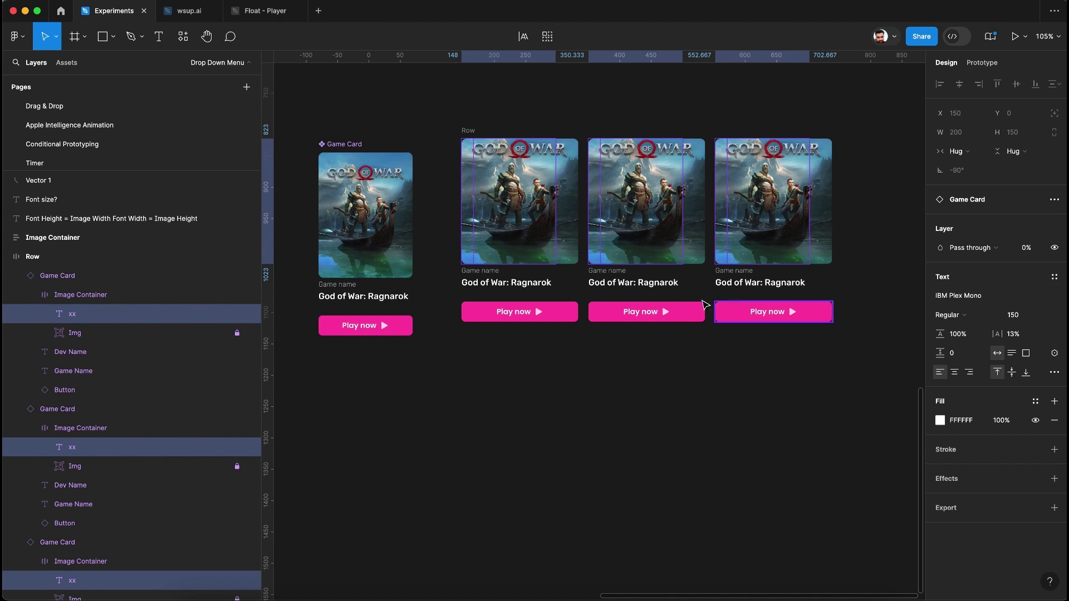
click(696, 304)
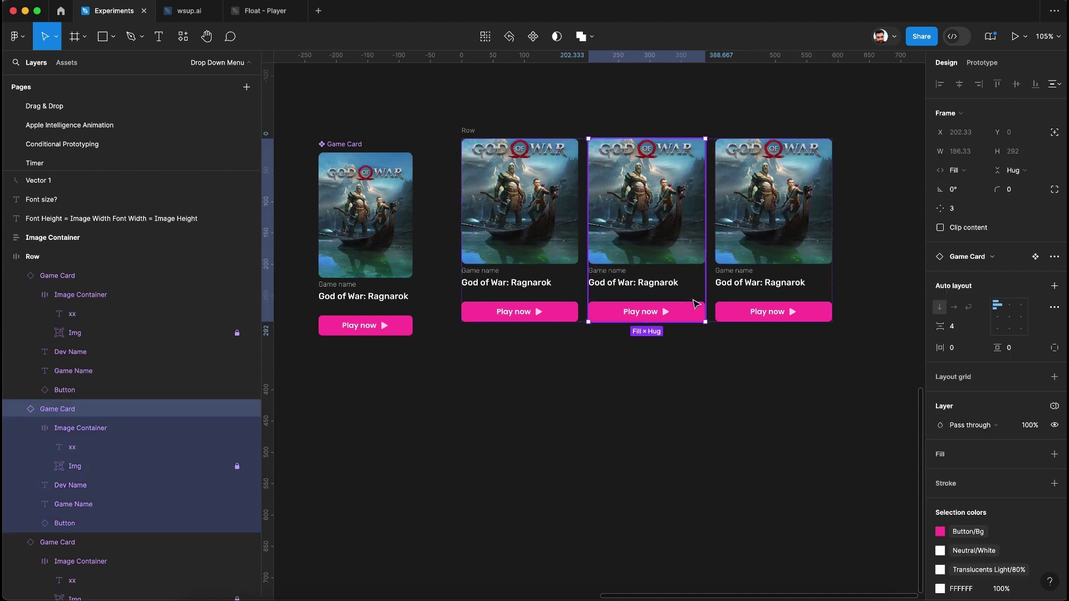
- Set the font size of the invisible "xx" text in all three Row cards to 186 and clear the selection
click(632, 228)
shift+click(498, 215)
shift+click(759, 209)
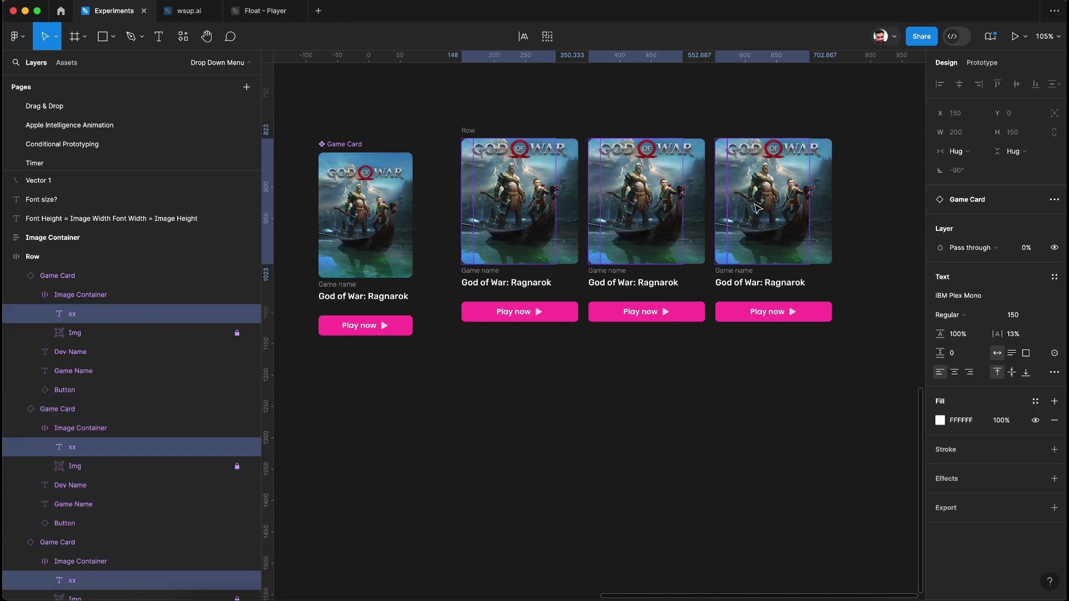
click(1023, 318)
text(186)
key(Return)
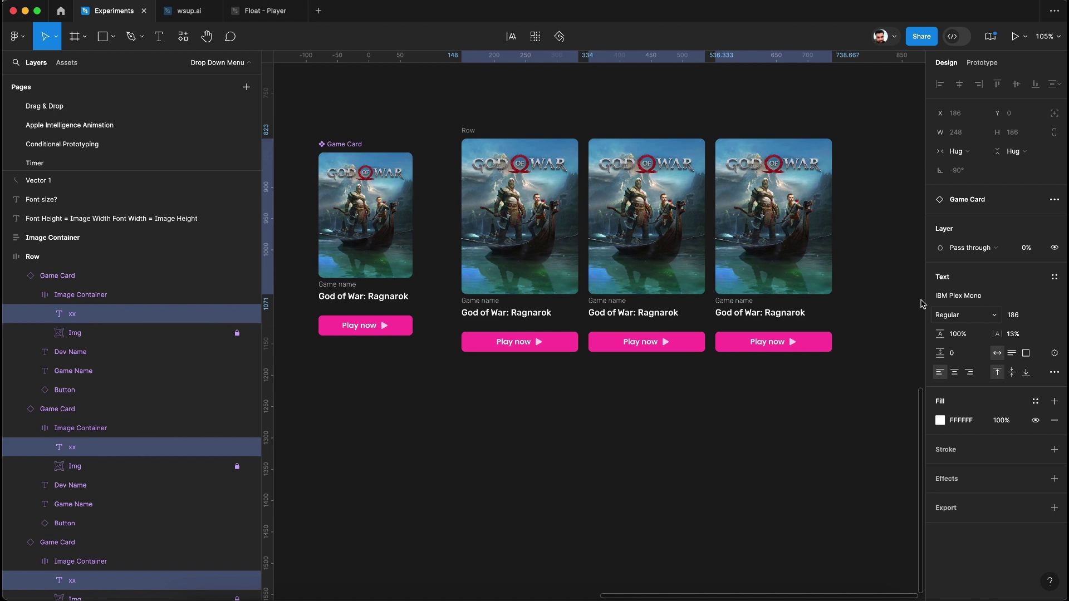
click(877, 275)
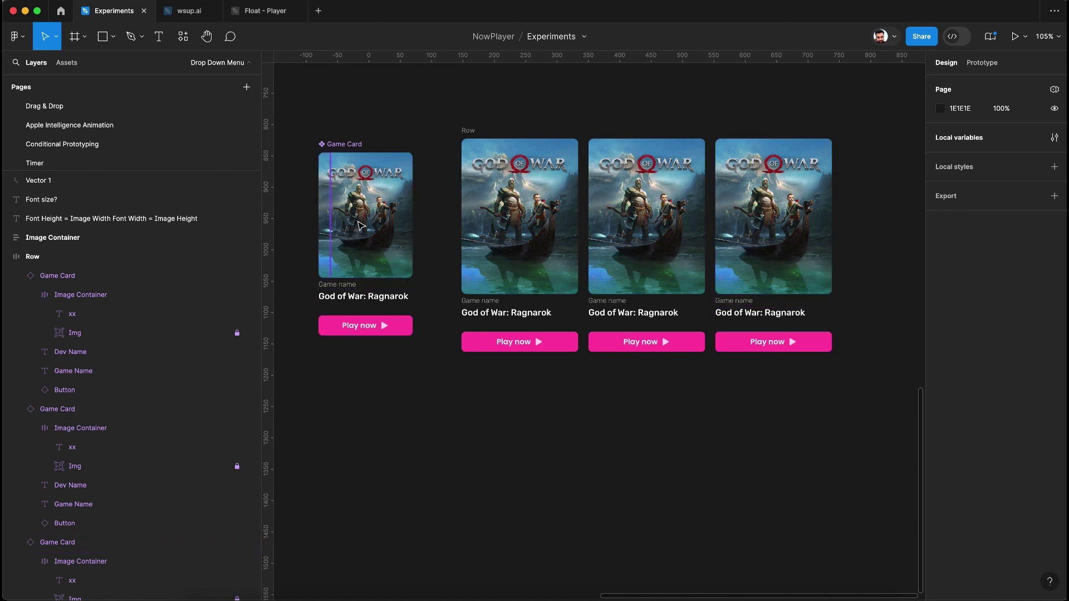
- Rename the invisible "xx" text layer in the main Game Card component as "Image Size"
super+click(359, 225)
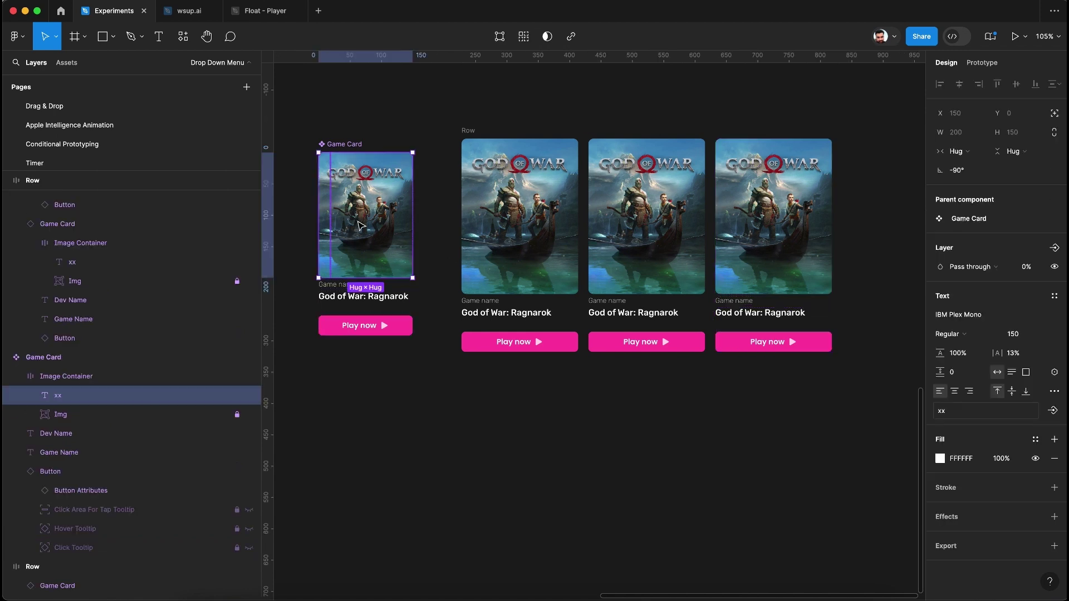
double_click(59, 396)
text(Imag)
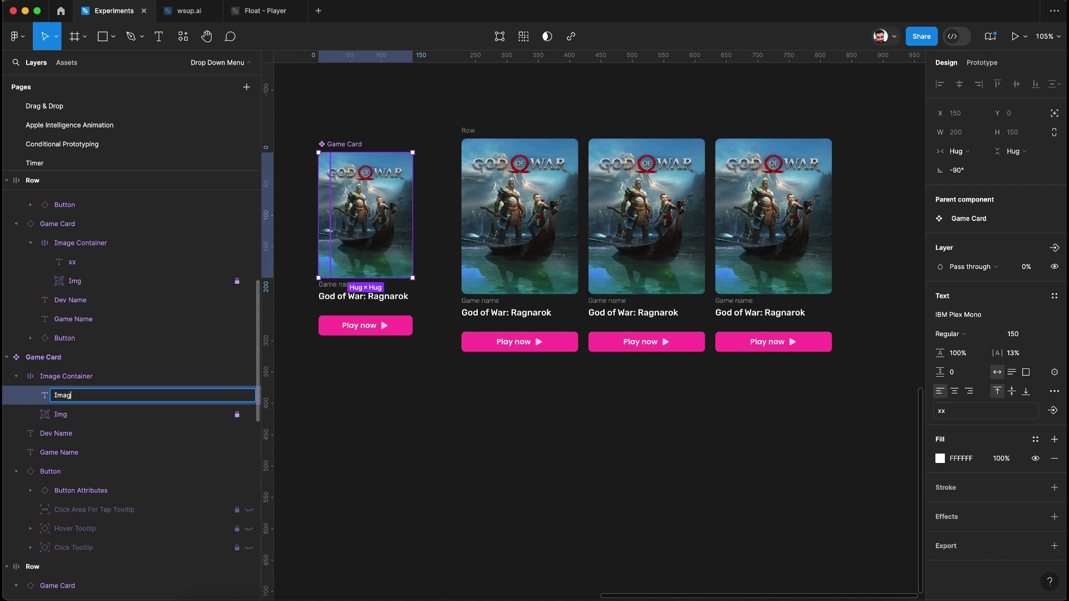
text(e Fin)
text(Siz)
text(e)
key(Return)
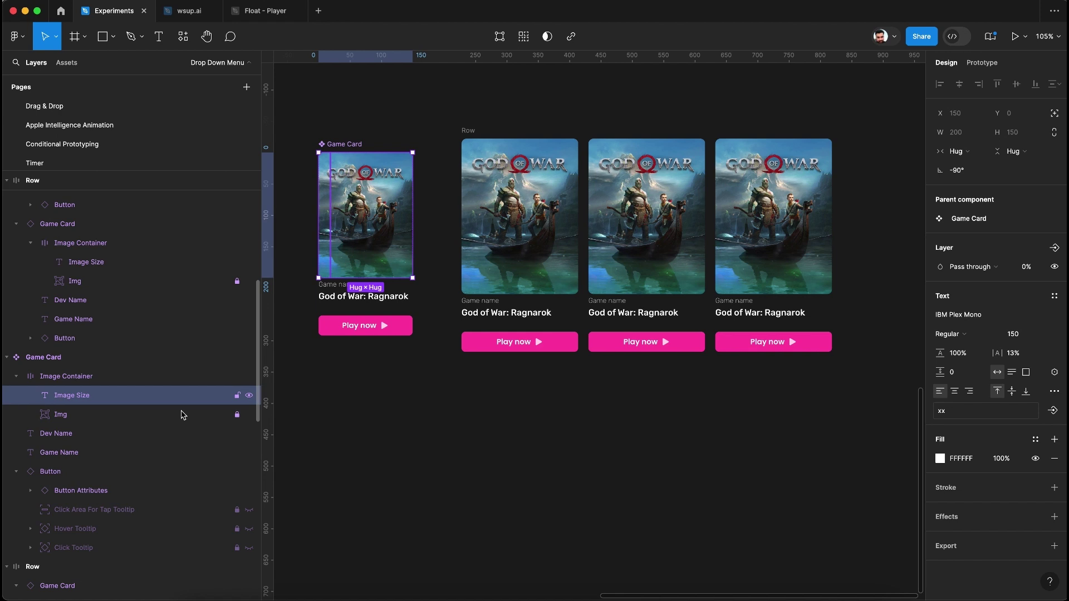
- Select the Row frame that holds the three Game Card instances
click(468, 130)
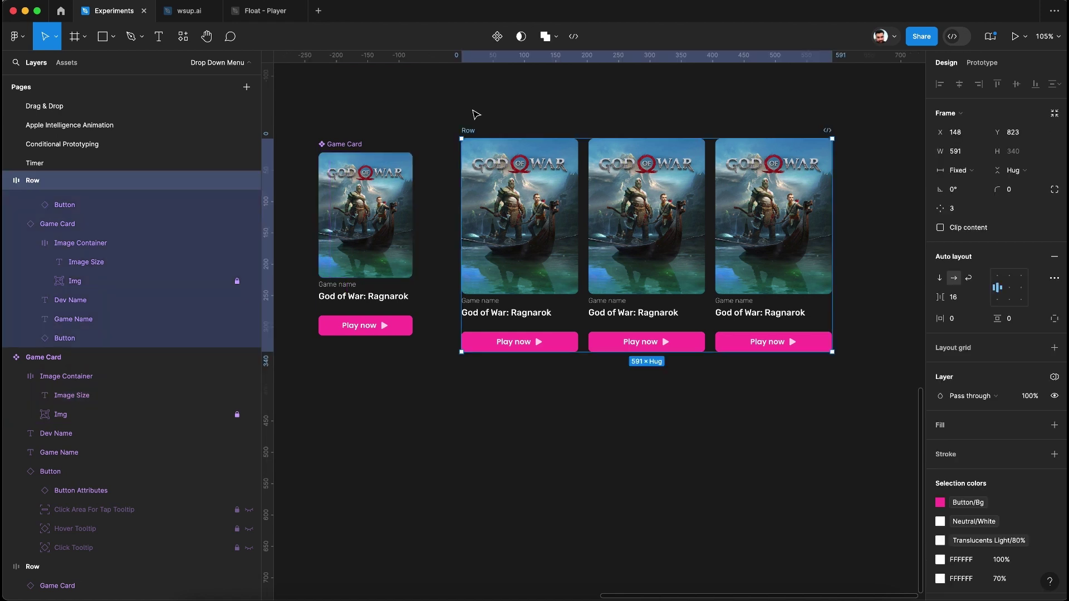